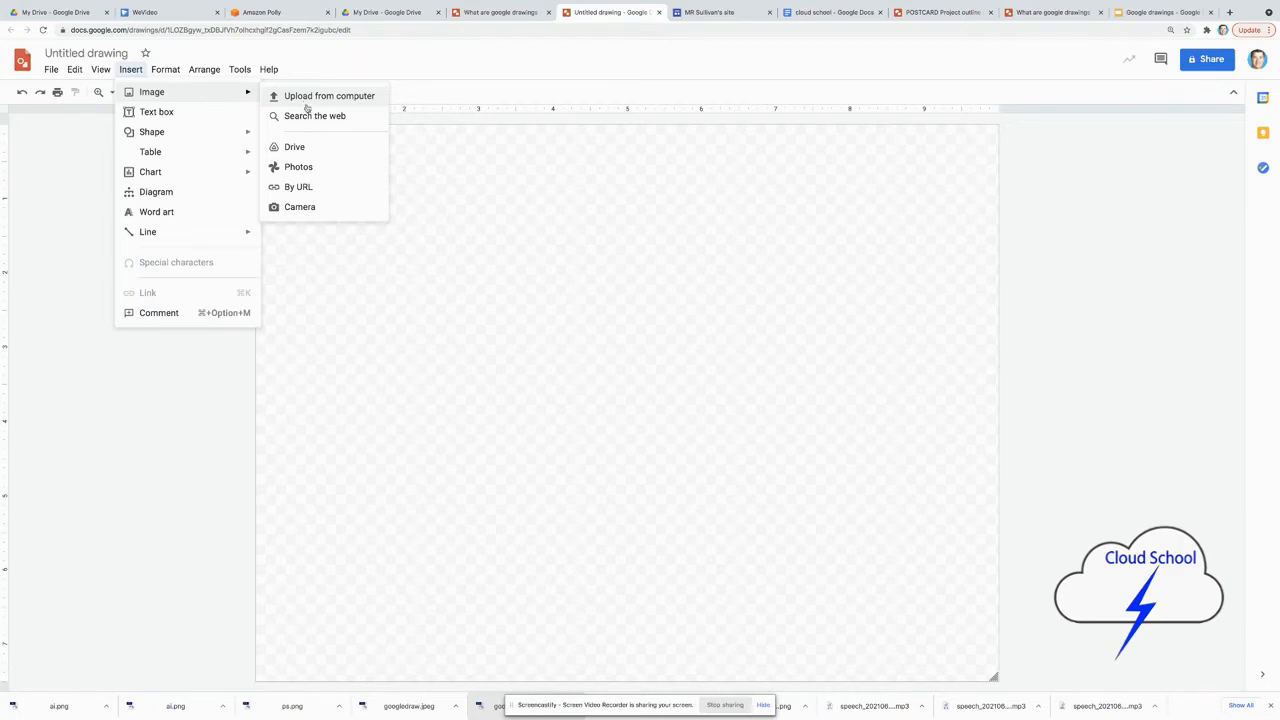
Search the web for "cars" images and insert the photo of classic cars lined up under palm trees
{"action": "left_click", "coordinate": [307, 117]}
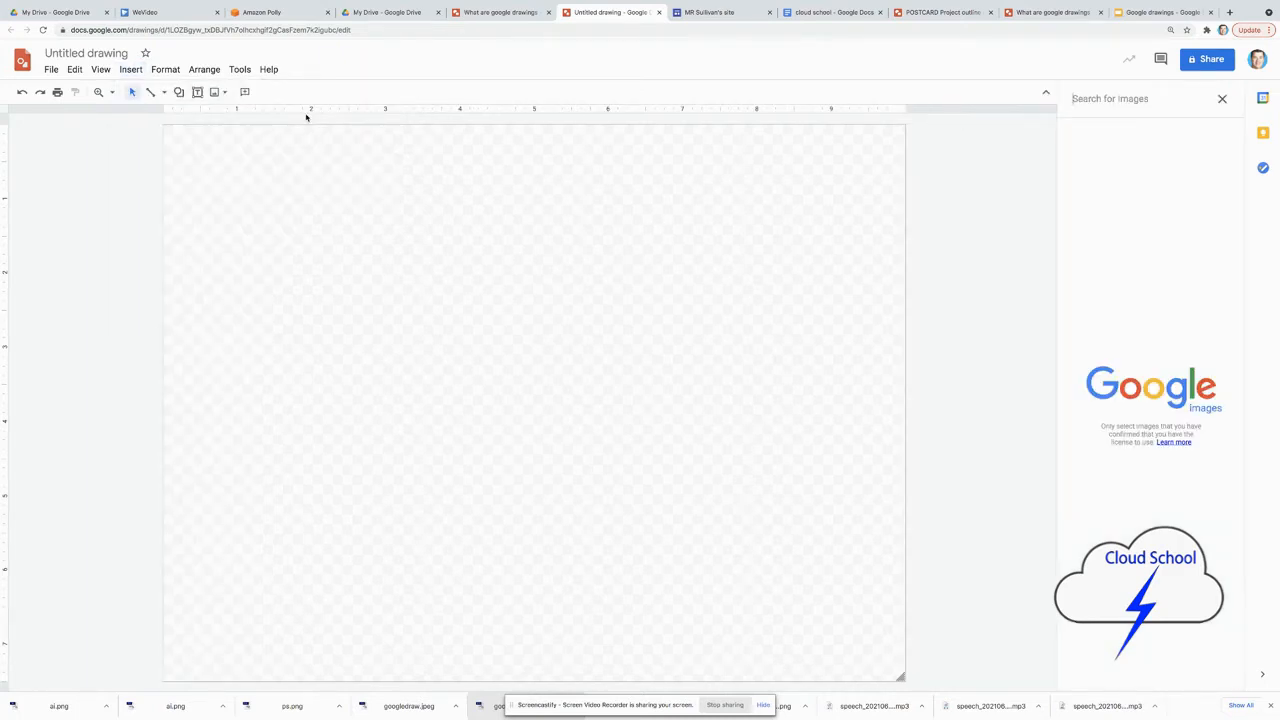
{"action": "type", "text": "cars"}
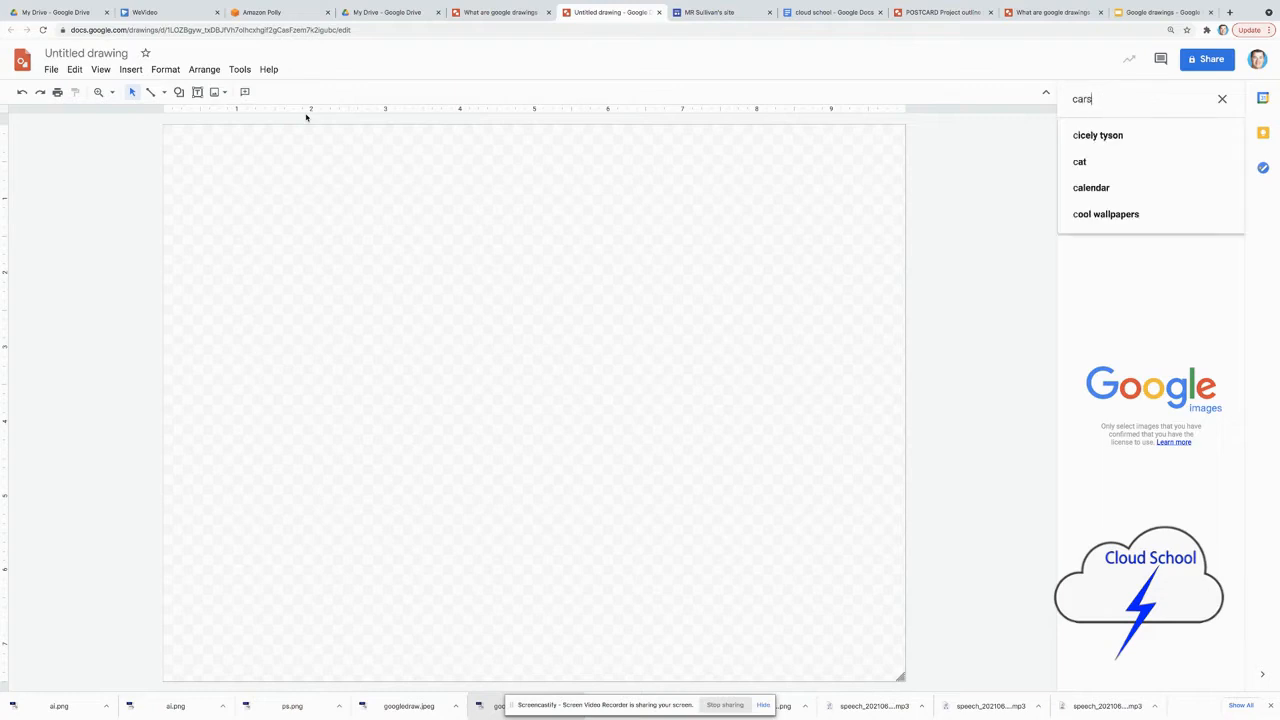
{"action": "key", "text": "Return"}
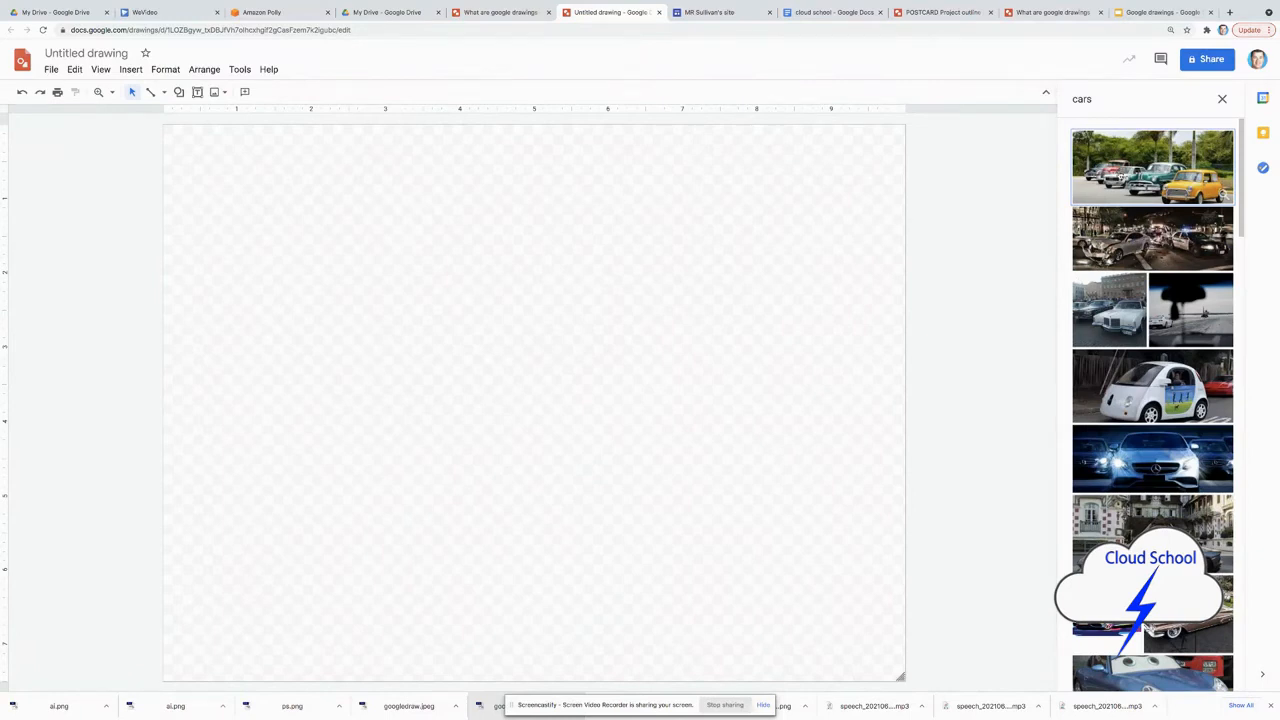
{"action": "left_click", "coordinate": [1120, 175]}
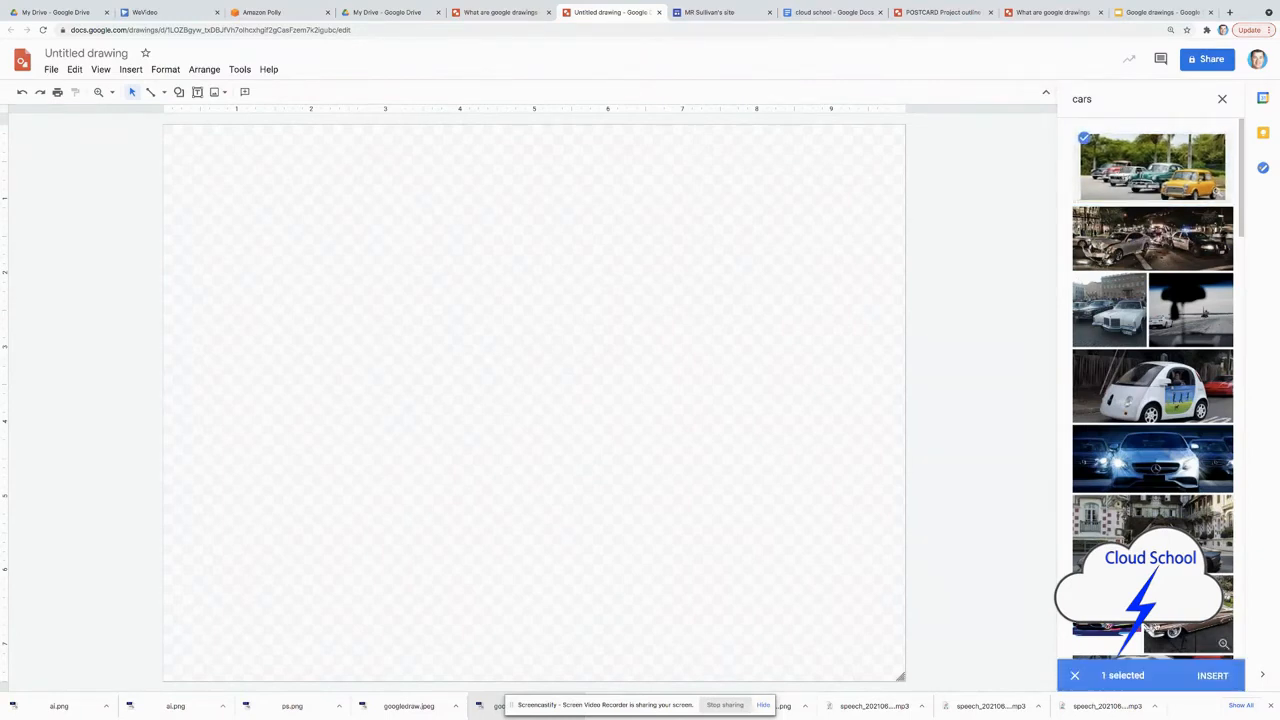
{"action": "left_click", "coordinate": [1210, 675]}
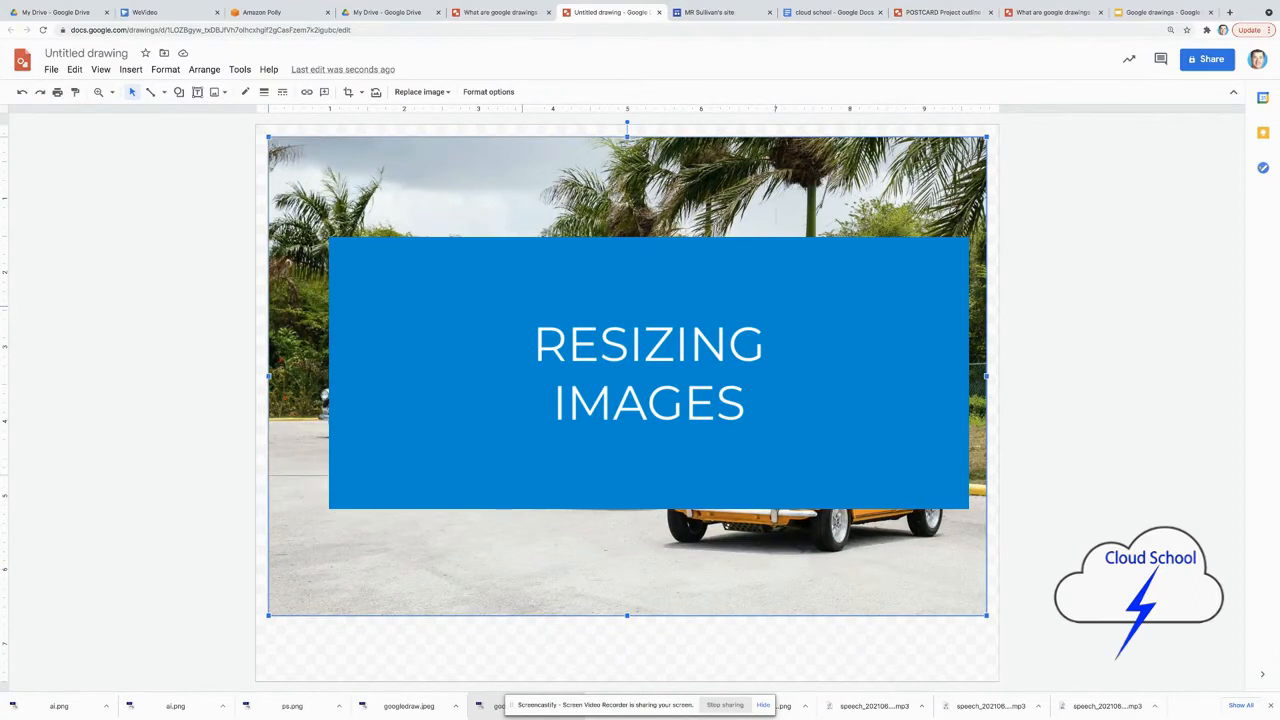
Scale the classic cars photo down proportionally to about 70% of its inserted size and move it slightly lower on the canvas
{"action": "left_click_drag", "start_coordinate": [986, 615], "coordinate": [774, 465]}
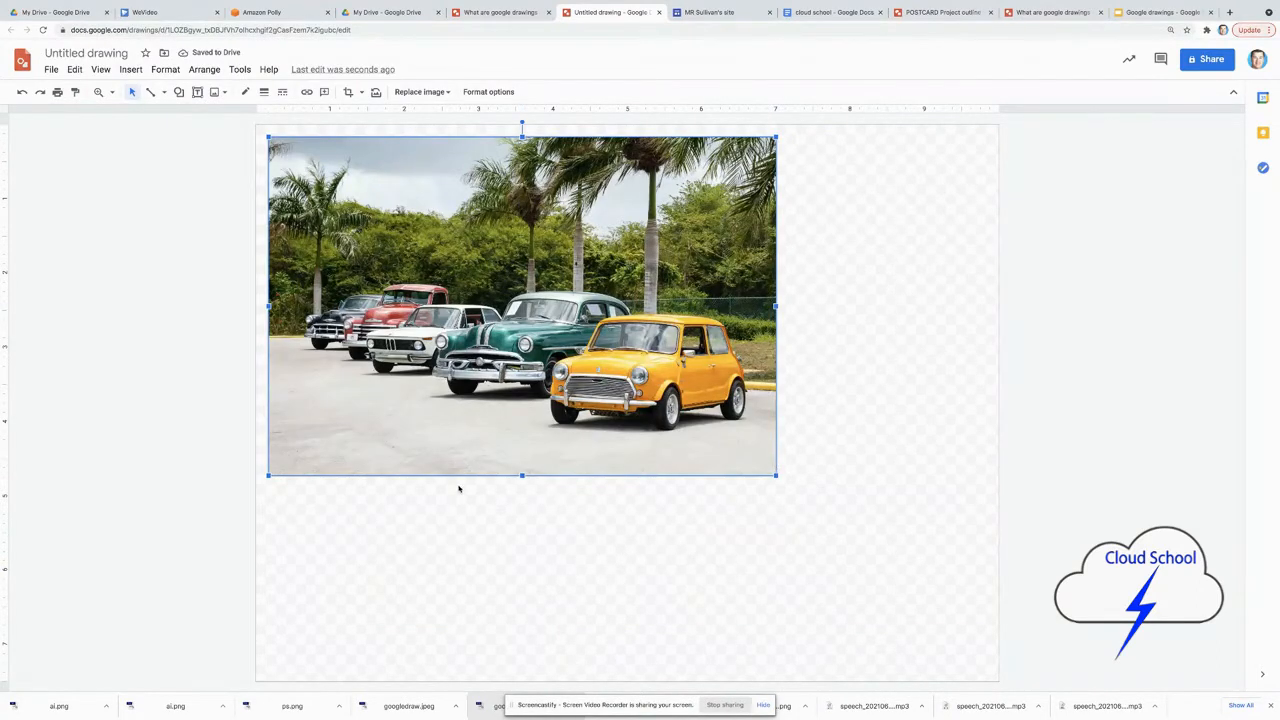
{"action": "left_click_drag", "start_coordinate": [522, 477], "coordinate": [521, 337]}
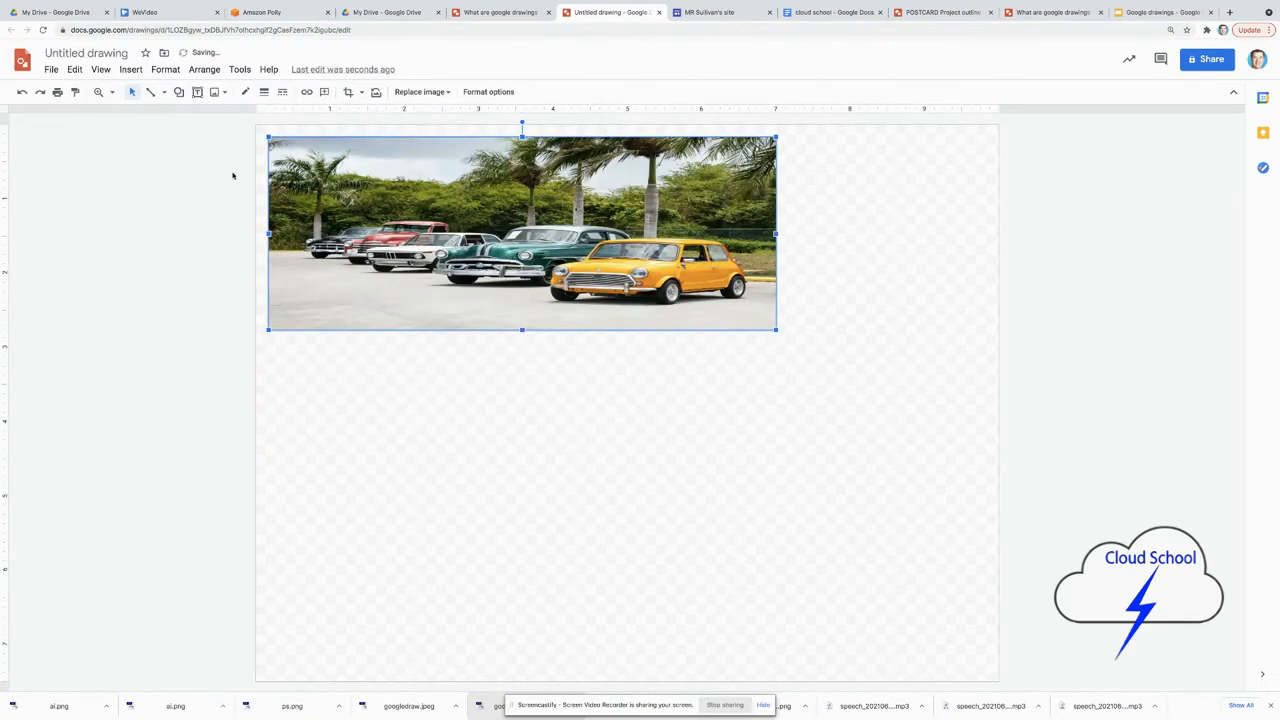
{"action": "left_click", "coordinate": [22, 92]}
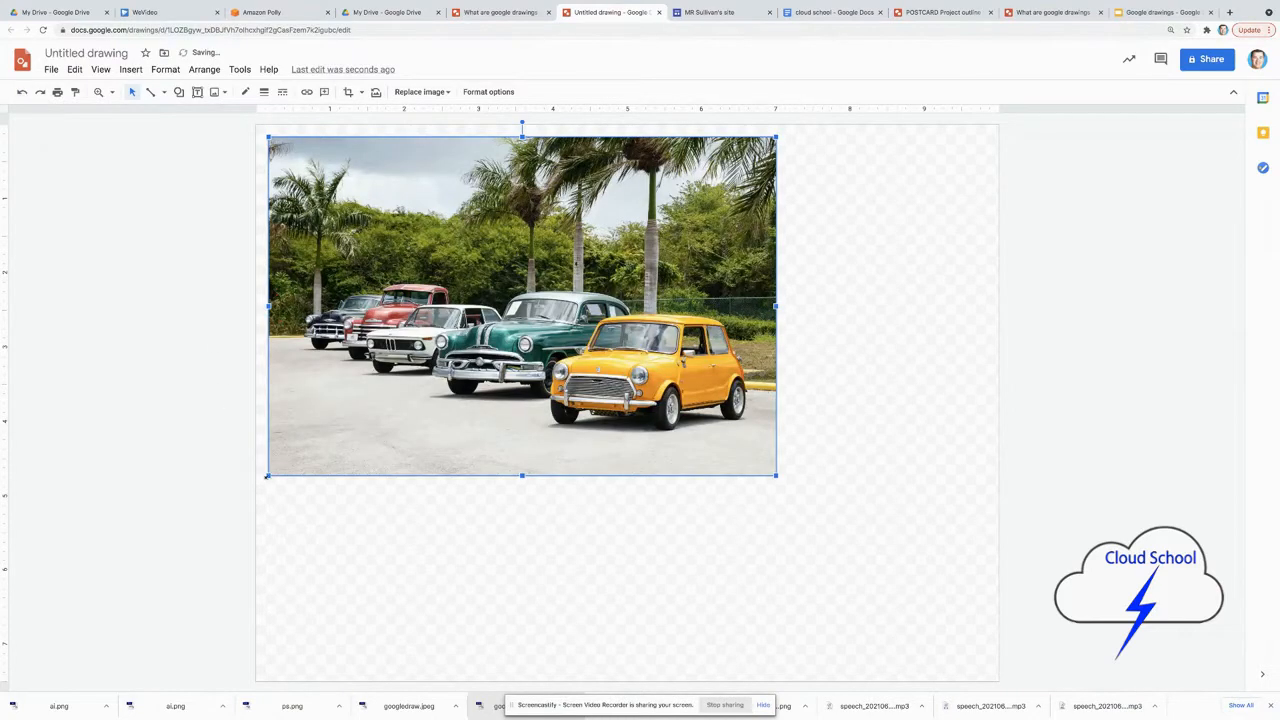
{"action": "mouse_move", "coordinate": [266, 477]}
{"action": "left_mouse_down"}
{"action": "mouse_move", "coordinate": [352, 408]}
{"action": "mouse_move", "coordinate": [412, 400]}
{"action": "mouse_move", "coordinate": [322, 424]}
{"action": "mouse_move", "coordinate": [274, 471]}
{"action": "left_mouse_up"}
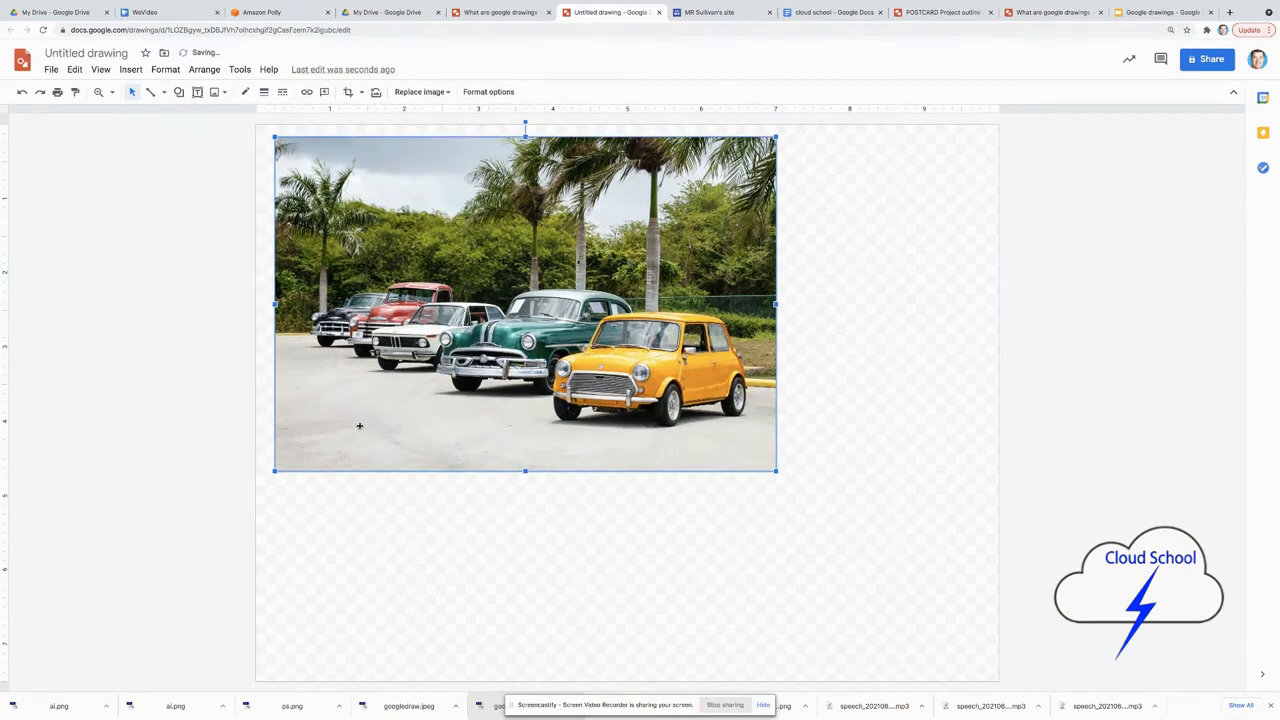
{"action": "left_click_drag", "start_coordinate": [374, 430], "coordinate": [389, 476]}
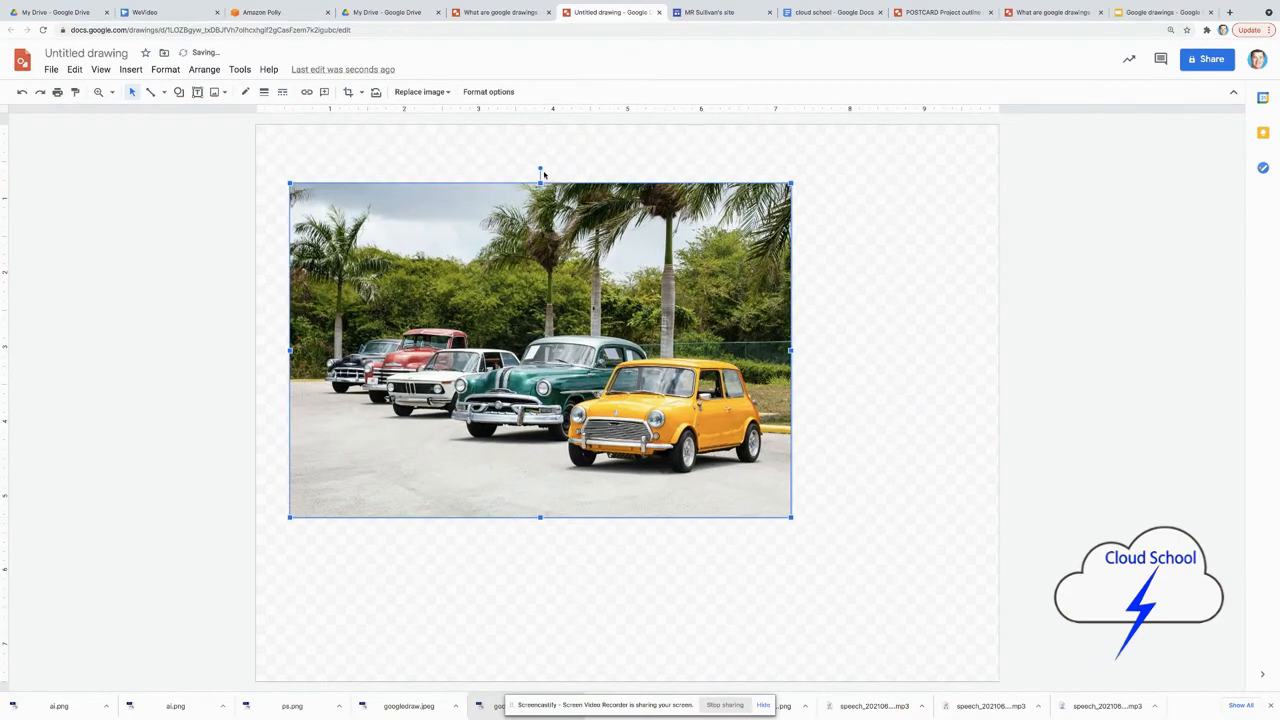
Try rotating the classic cars photo slightly counterclockwise and undo the rotation
{"action": "mouse_move", "coordinate": [538, 168]}
{"action": "left_mouse_down"}
{"action": "mouse_move", "coordinate": [556, 170]}
{"action": "mouse_move", "coordinate": [523, 172]}
{"action": "left_mouse_up"}
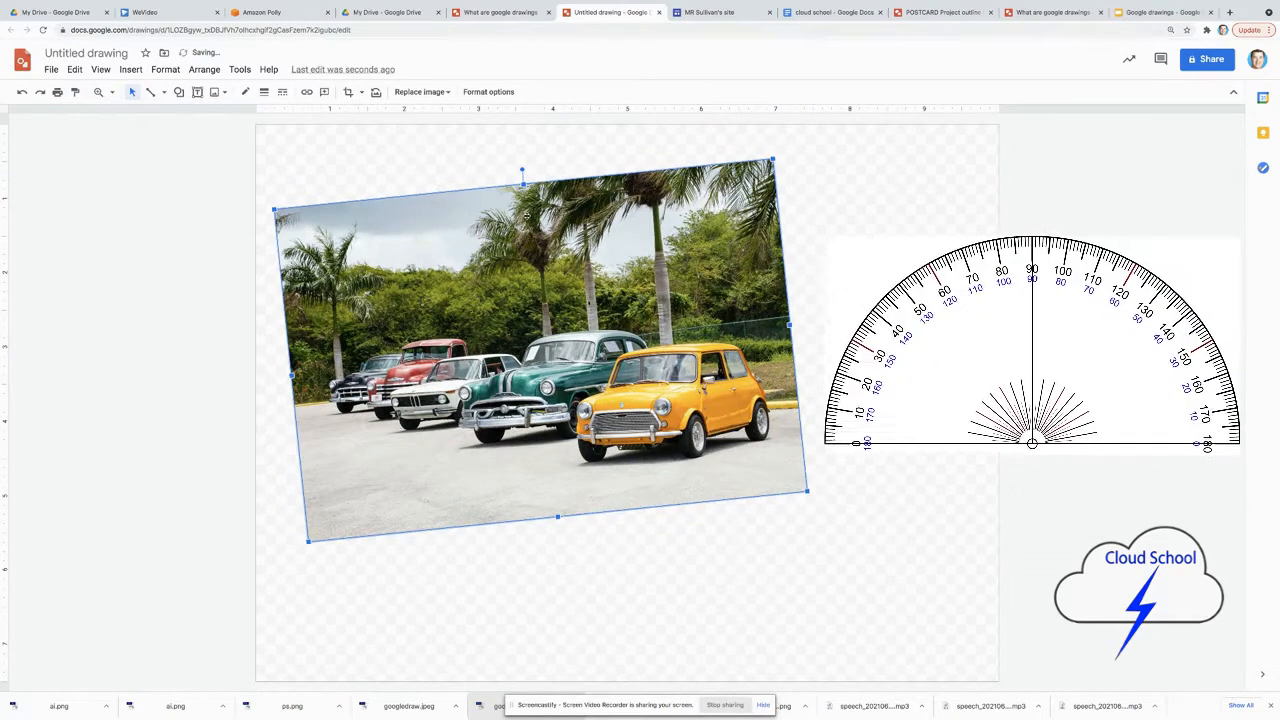
{"action": "left_click", "coordinate": [74, 70]}
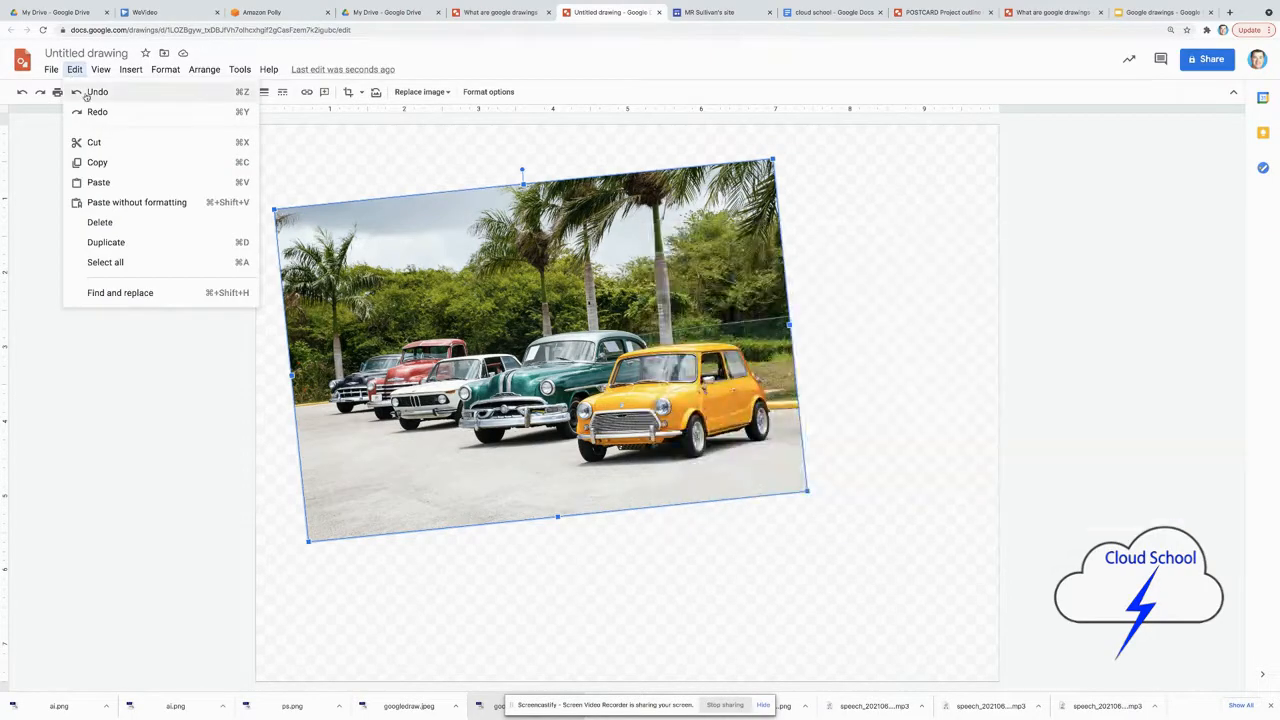
{"action": "left_click", "coordinate": [92, 92]}
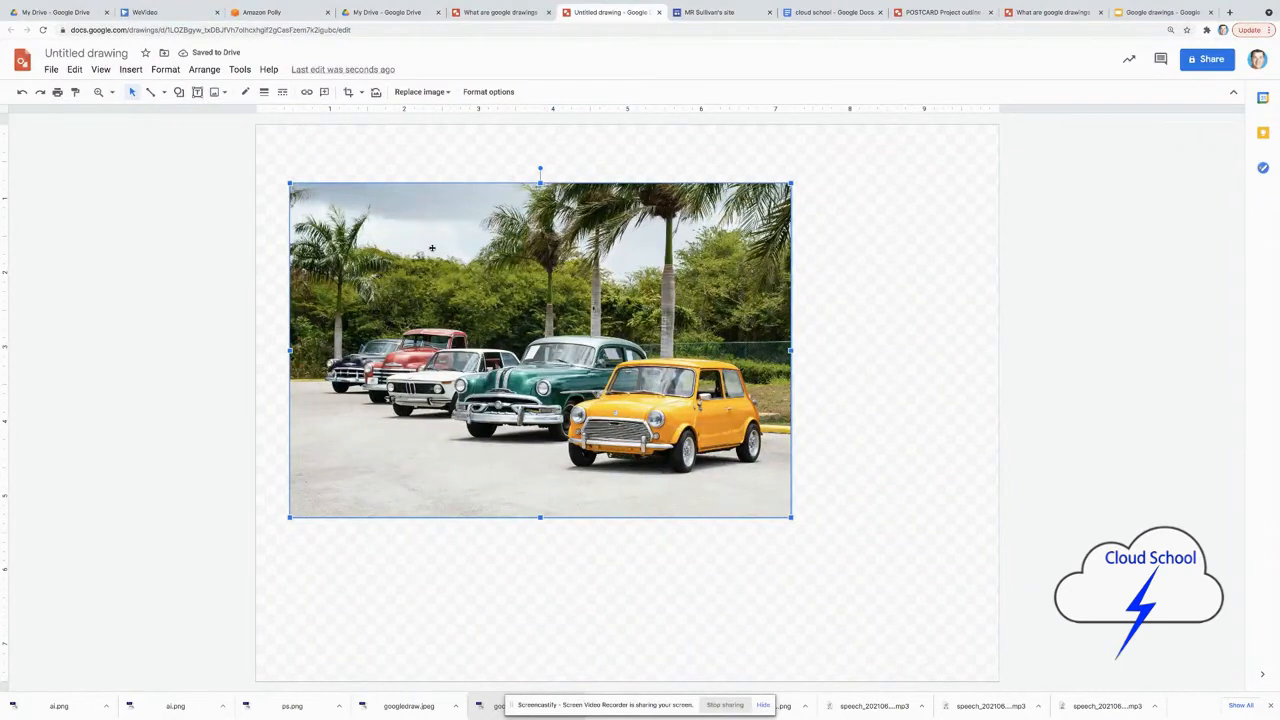
Insert two more images from the "cars" web search: the CARS clip-art chart and the small car on an orange background
{"action": "left_click", "coordinate": [131, 70]}
{"action": "mouse_move", "coordinate": [151, 98]}
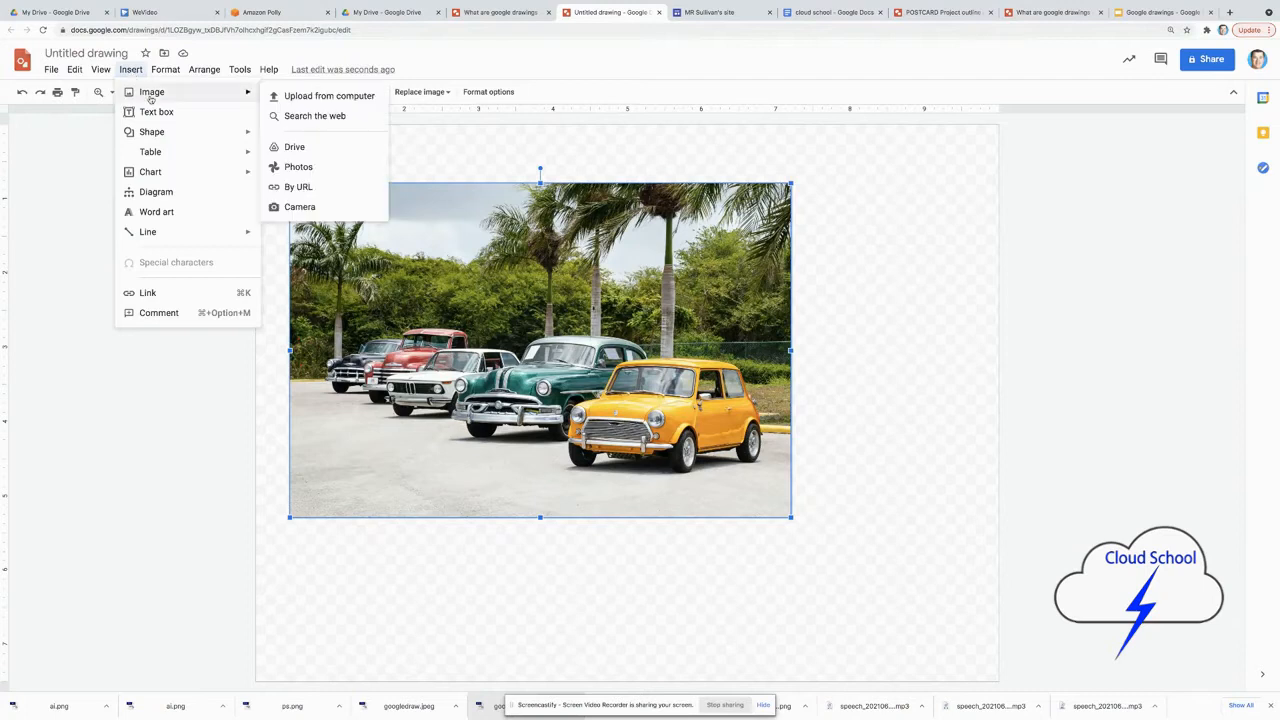
{"action": "left_click", "coordinate": [294, 117]}
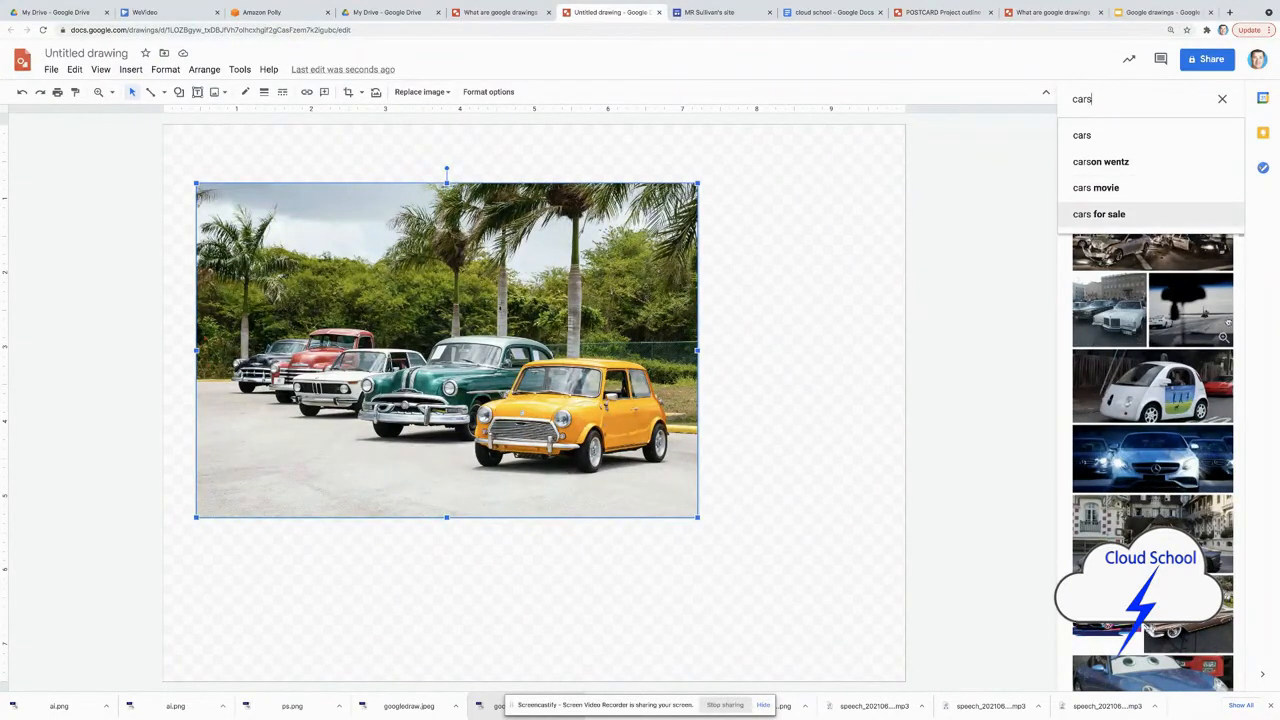
{"action": "left_click_drag", "start_coordinate": [1243, 334], "coordinate": [1240, 350]}
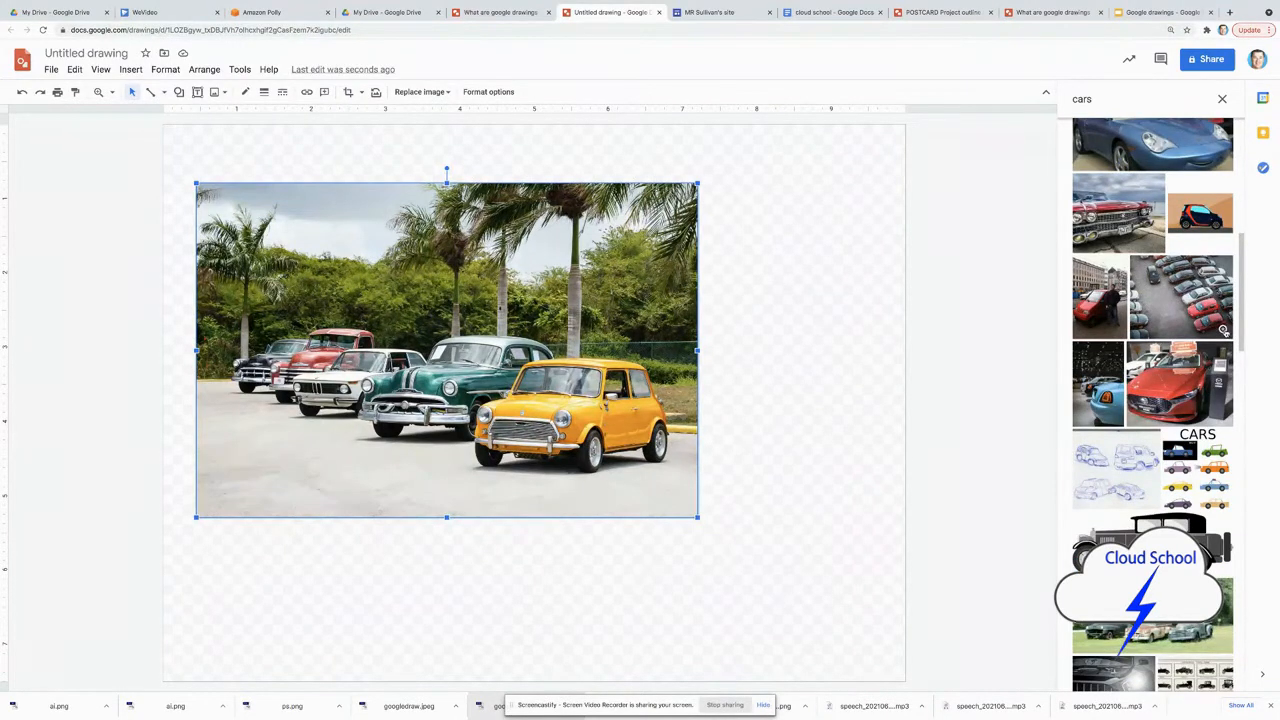
{"action": "left_click", "coordinate": [1194, 482]}
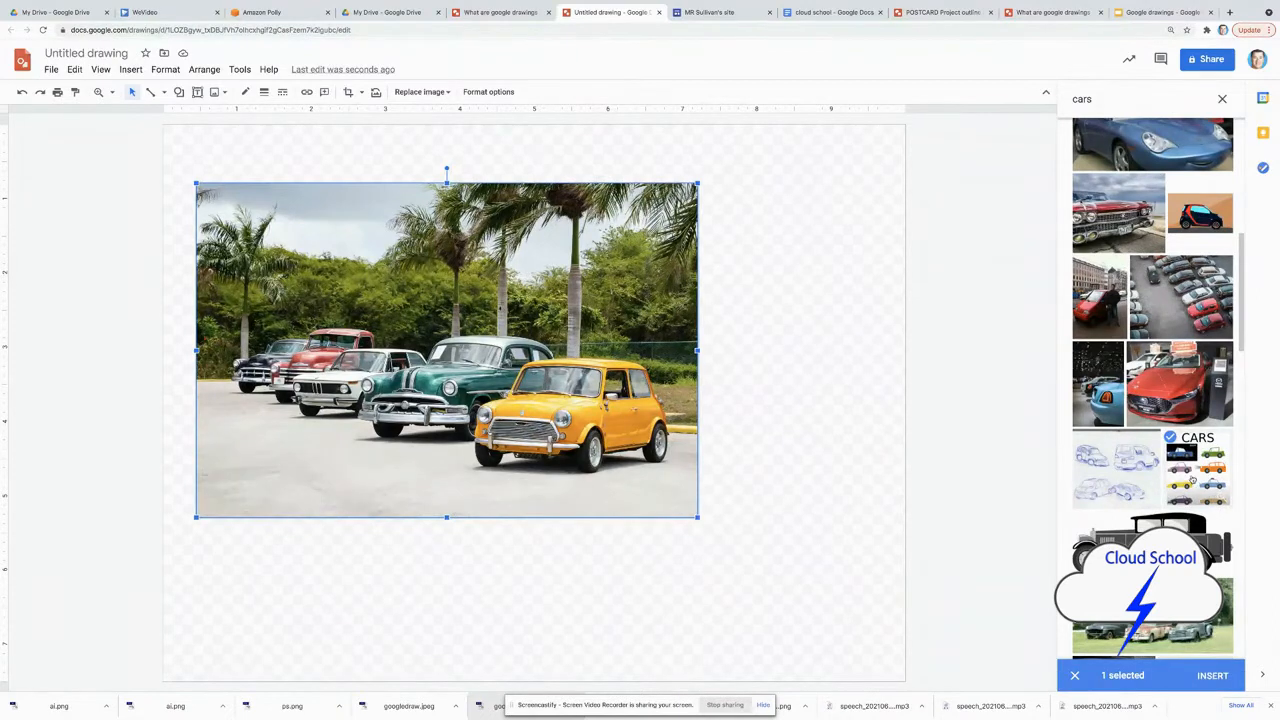
{"action": "left_click", "coordinate": [1198, 231]}
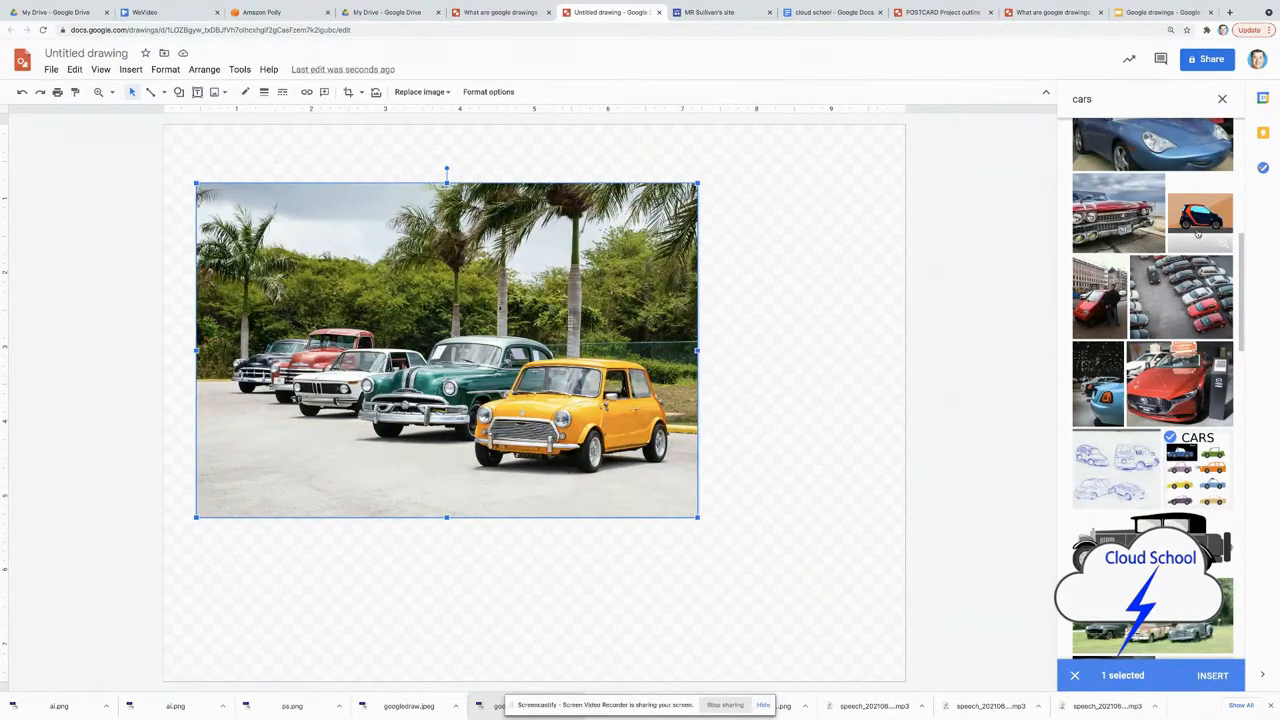
{"action": "left_click", "coordinate": [1211, 675]}
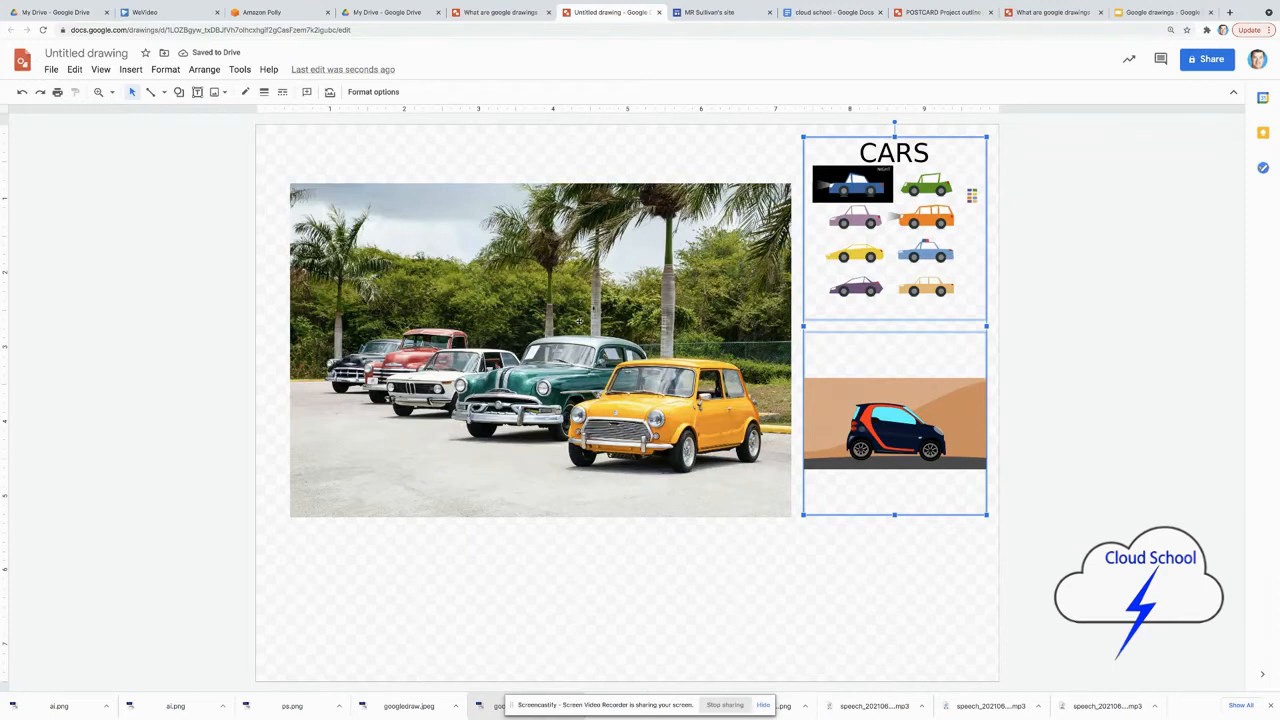
Shrink the classic cars photo proportionally to about 55% of its size, keeping its upper-left corner in place
{"action": "left_click", "coordinate": [558, 204]}
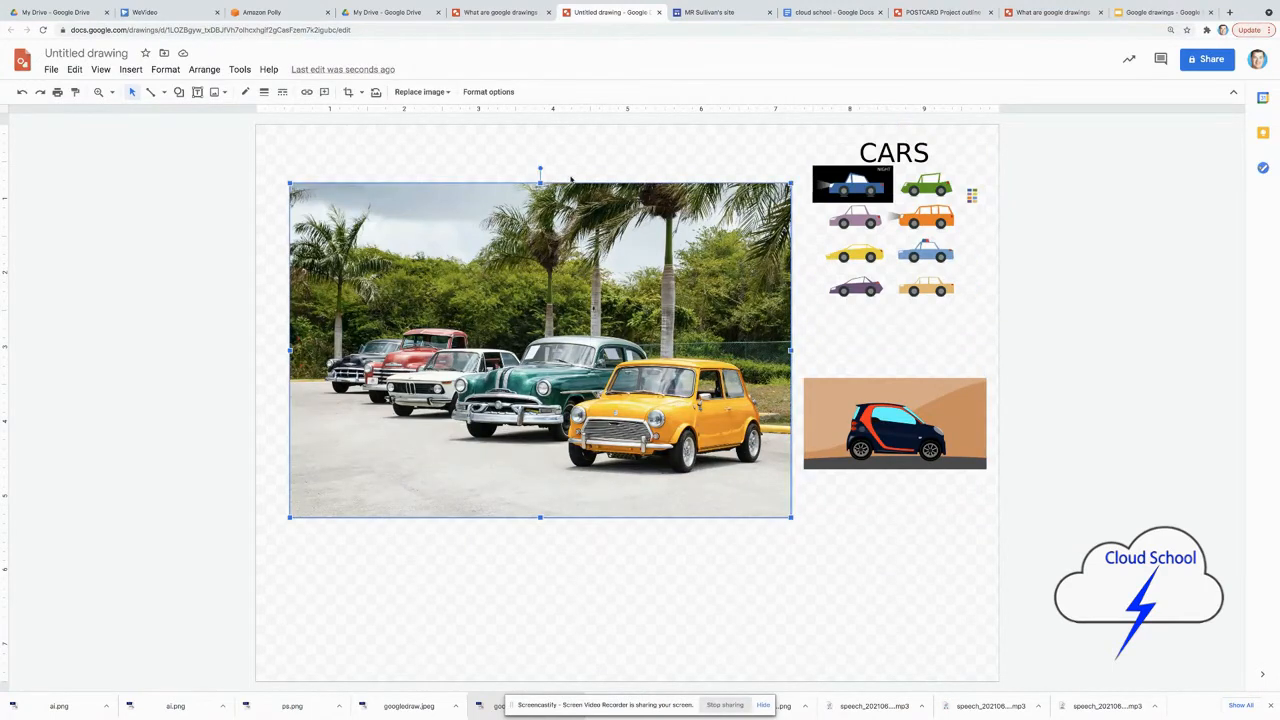
{"action": "left_click", "coordinate": [903, 246]}
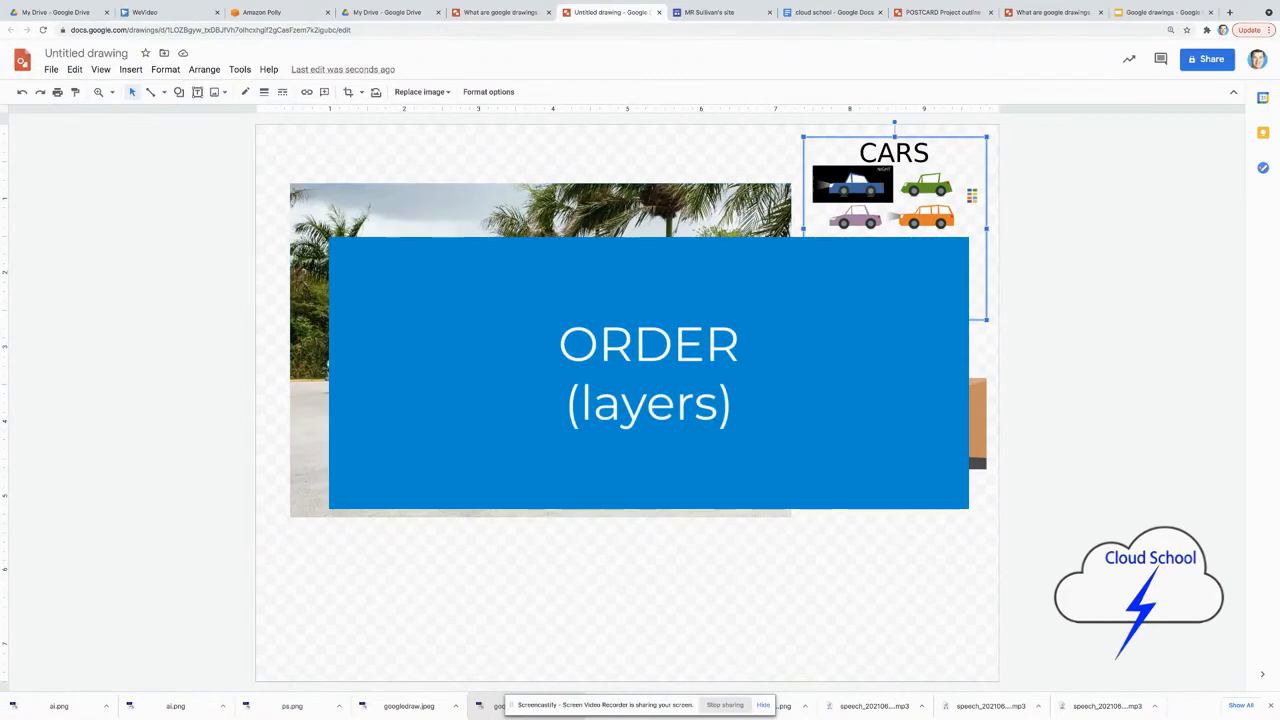
{"action": "left_click", "coordinate": [640, 400]}
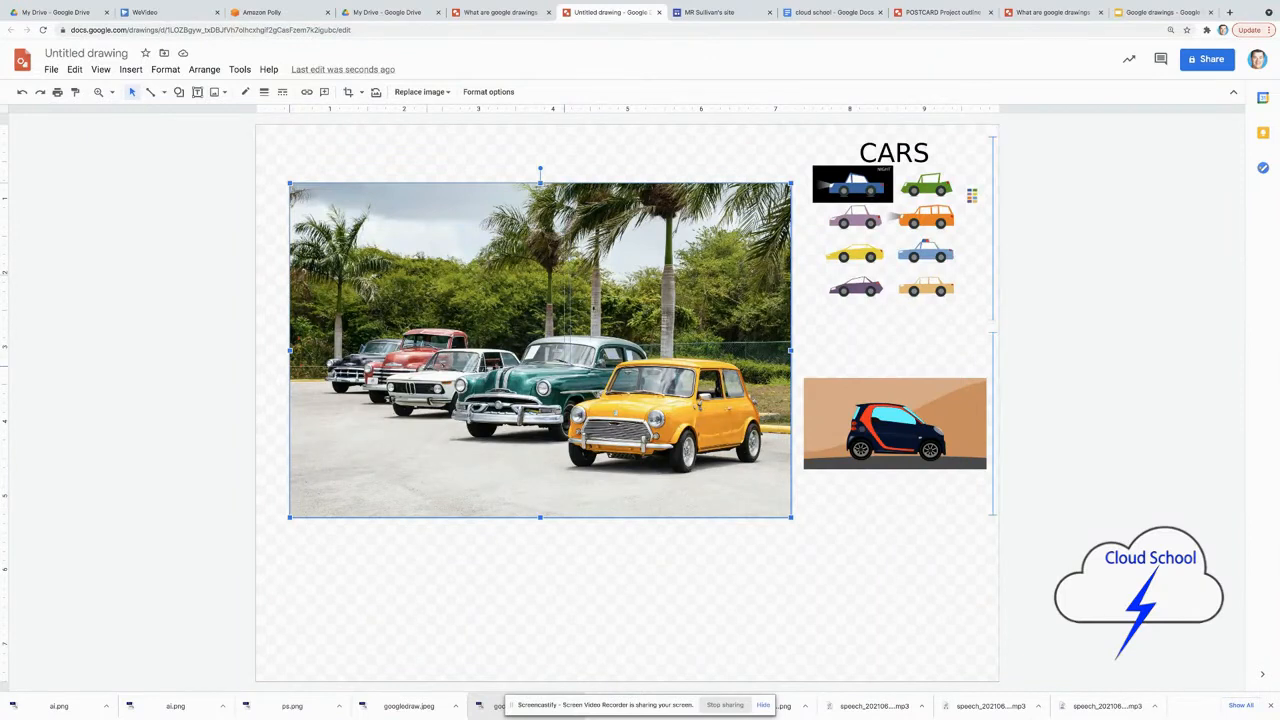
{"action": "left_click_drag", "start_coordinate": [791, 517], "coordinate": [564, 366]}
Enlarge the CARS clip-art chart to about double its size and place it overlapping the lower-right corner of the classic cars photo
{"action": "left_click_drag", "start_coordinate": [902, 276], "coordinate": [444, 572]}
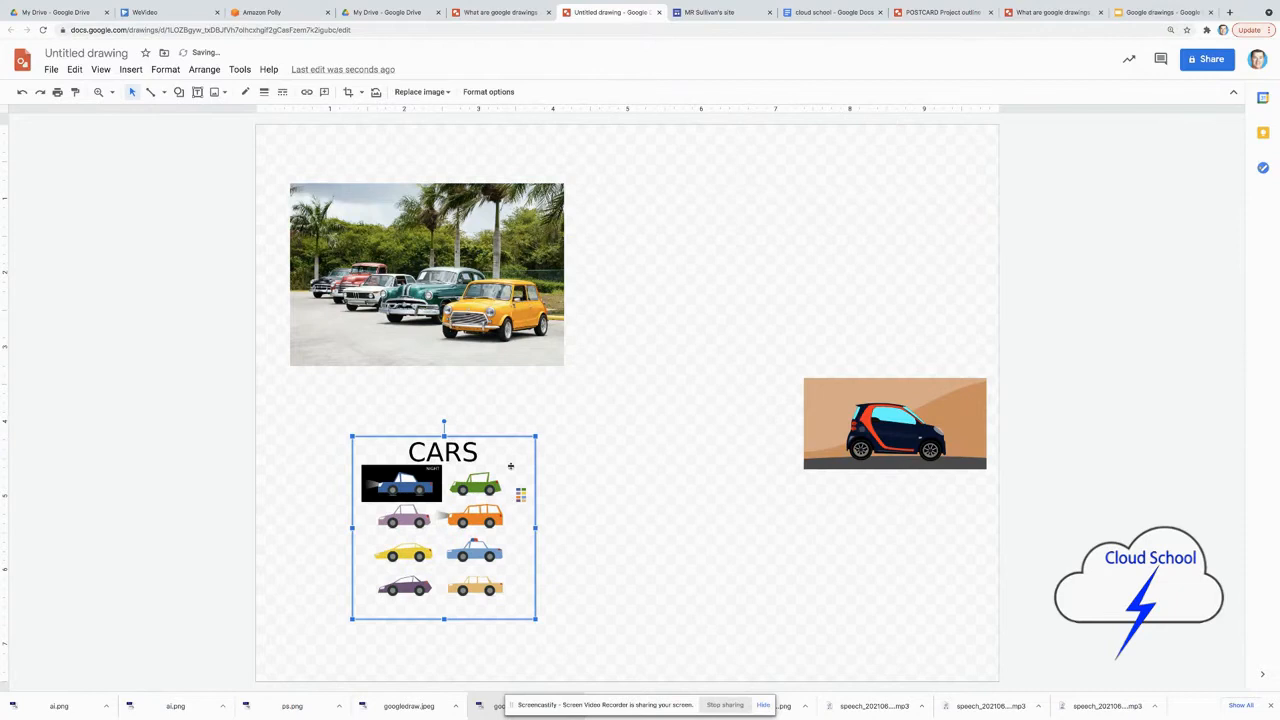
{"action": "left_click_drag", "start_coordinate": [536, 436], "coordinate": [712, 362]}
{"action": "left_click_drag", "start_coordinate": [627, 430], "coordinate": [699, 457]}
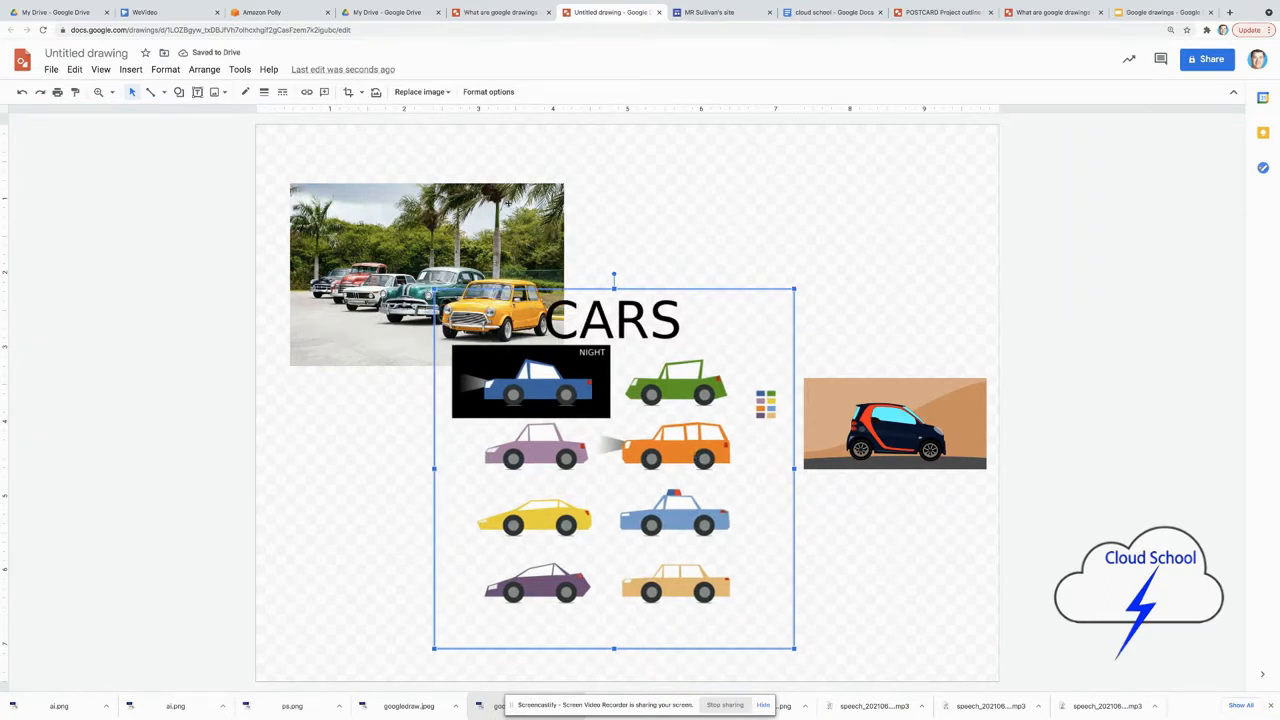
Draw a rectangle covering the whole canvas and fill it with solid black
{"action": "left_click", "coordinate": [179, 92]}
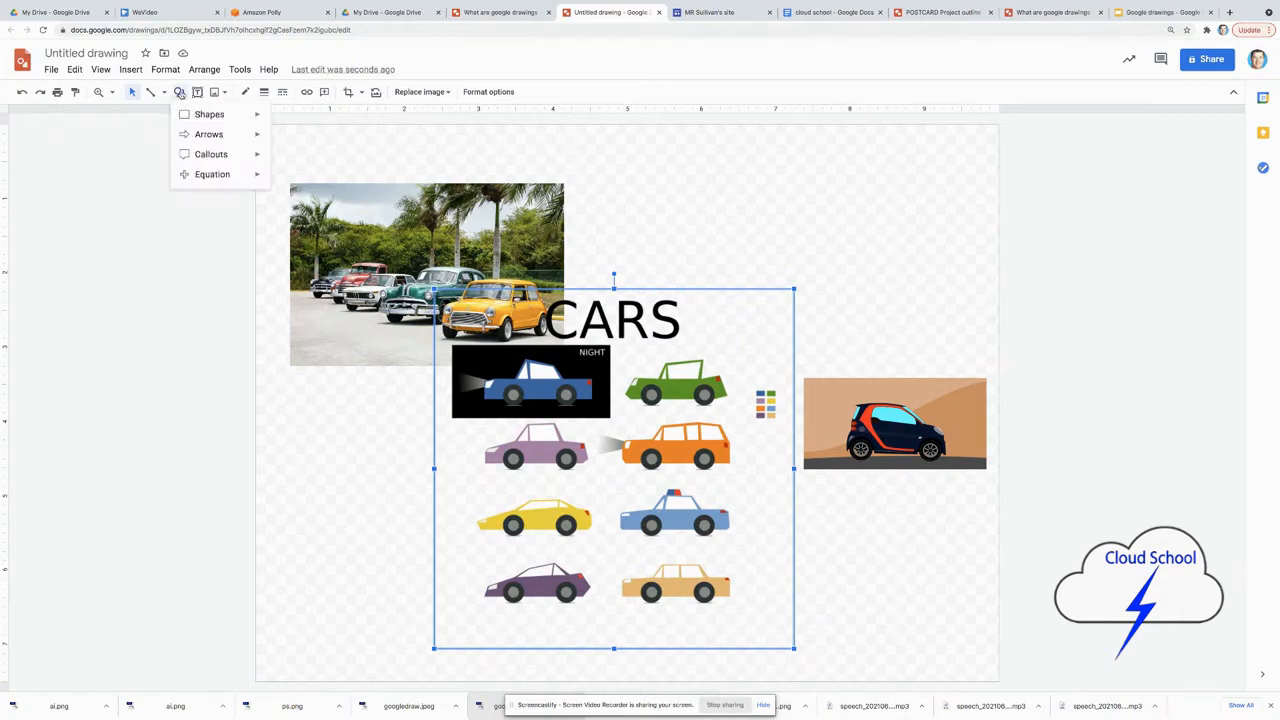
{"action": "mouse_move", "coordinate": [208, 116]}
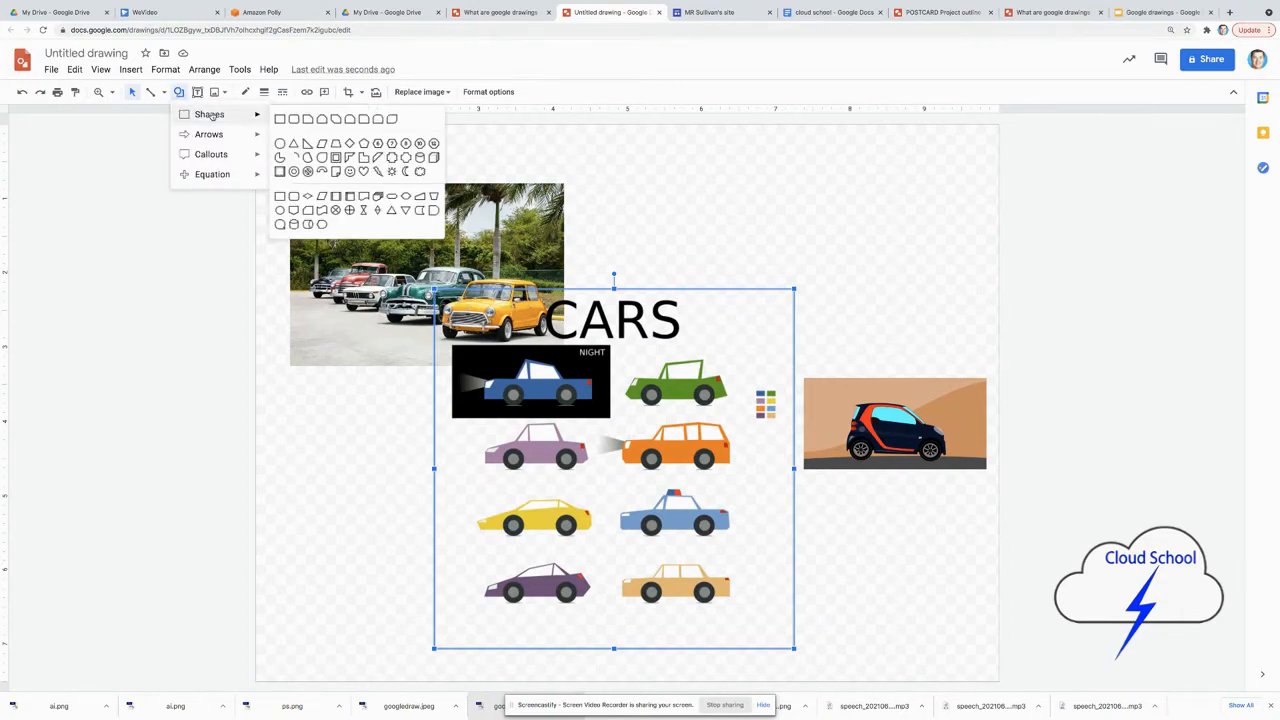
{"action": "left_click", "coordinate": [278, 119]}
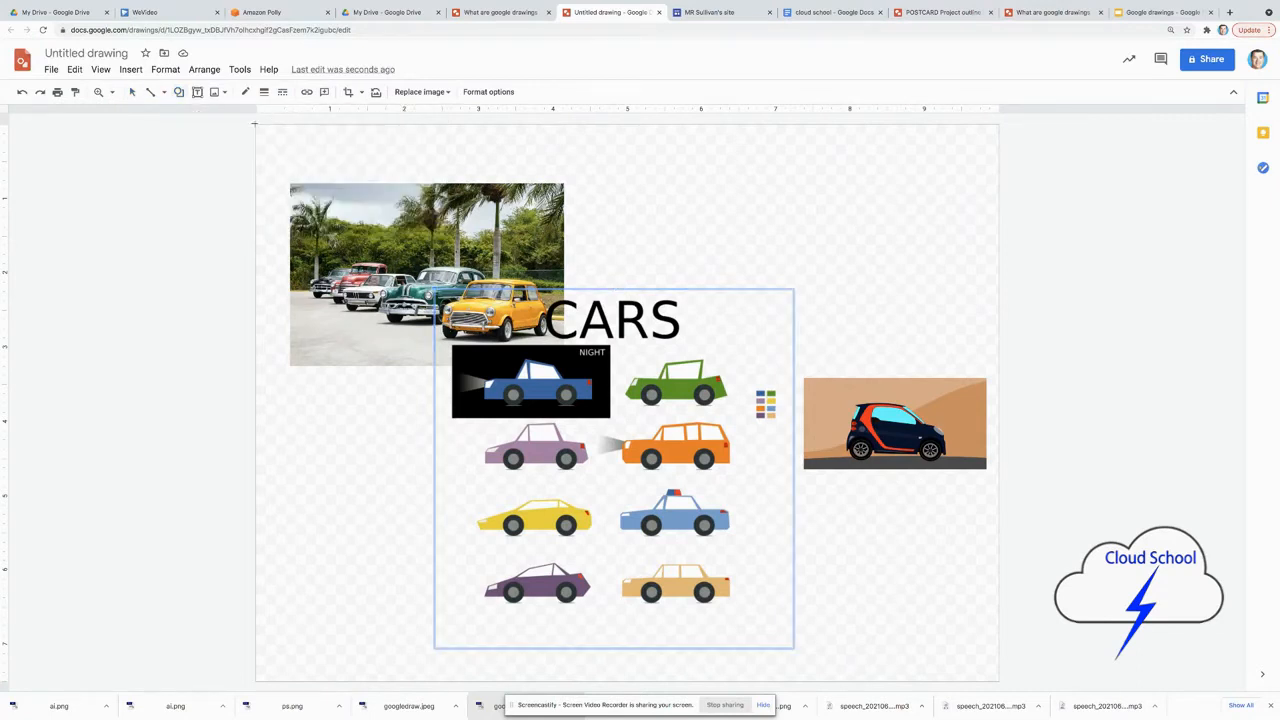
{"action": "left_click_drag", "start_coordinate": [256, 123], "coordinate": [1000, 684]}
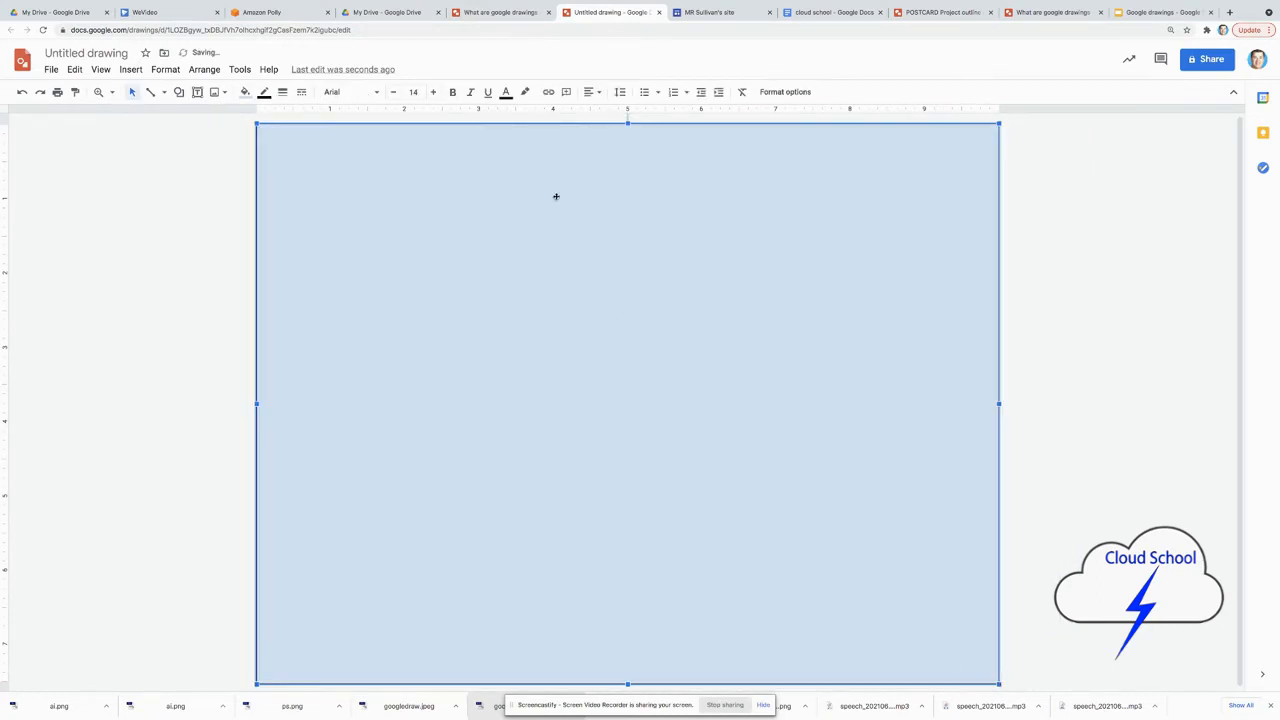
{"action": "left_click", "coordinate": [246, 93]}
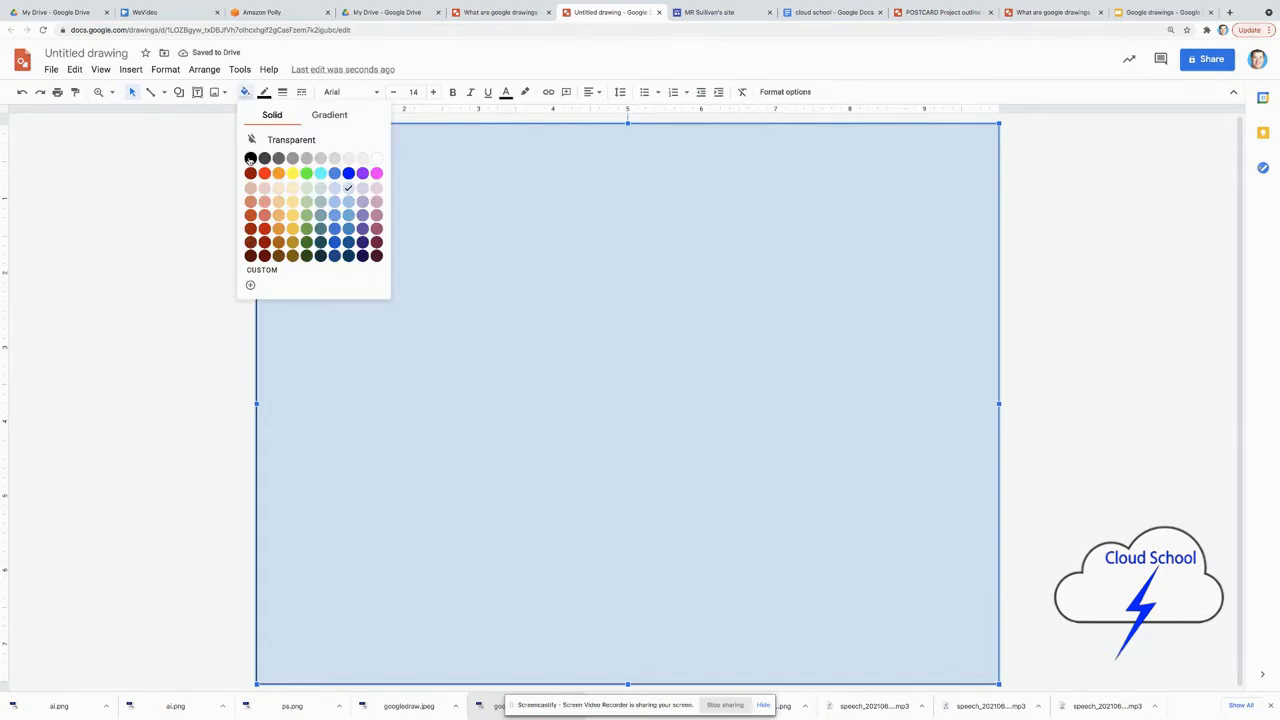
{"action": "left_click", "coordinate": [250, 159]}
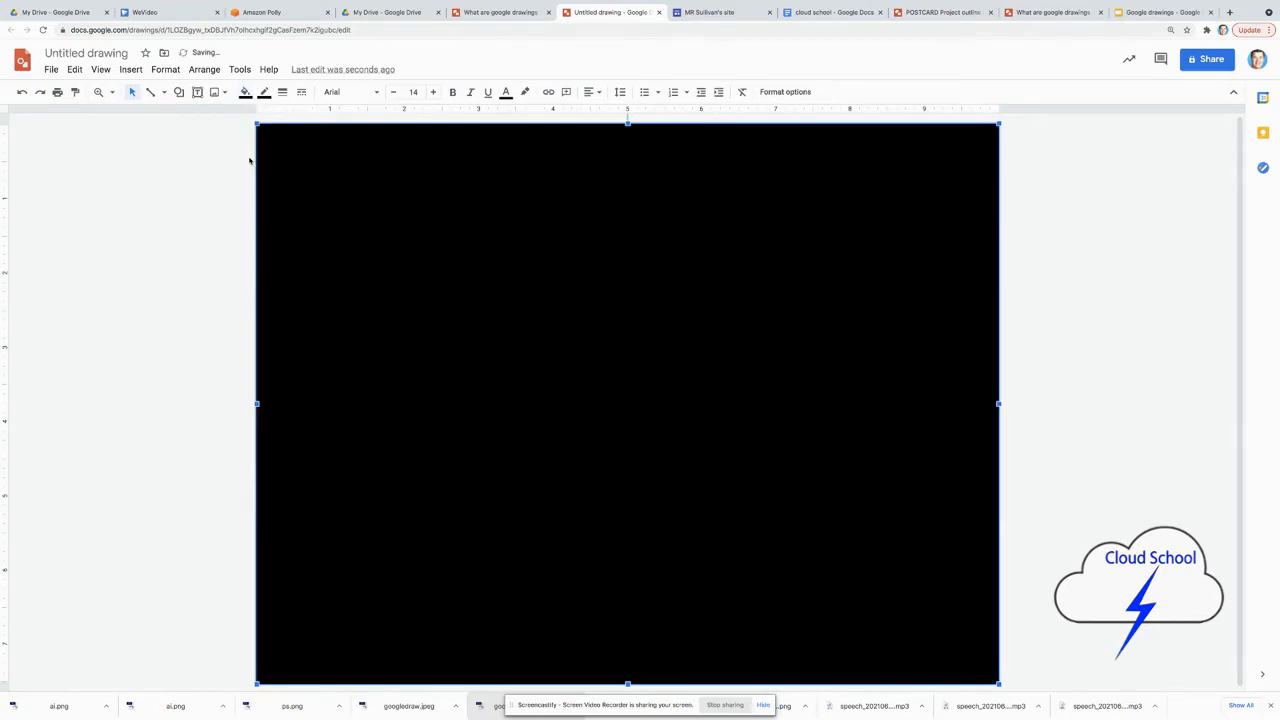
Send the black rectangle to the back, behind all the car images
{"action": "right_click", "coordinate": [332, 176]}
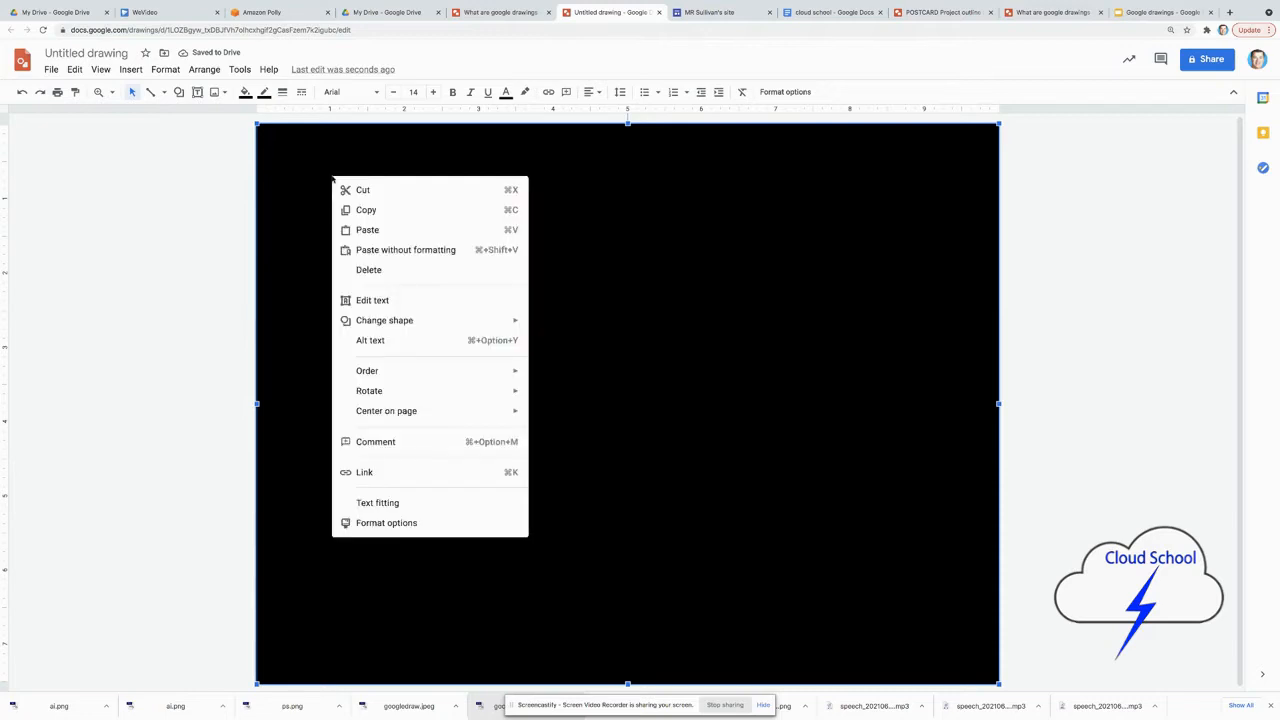
{"action": "mouse_move", "coordinate": [391, 372]}
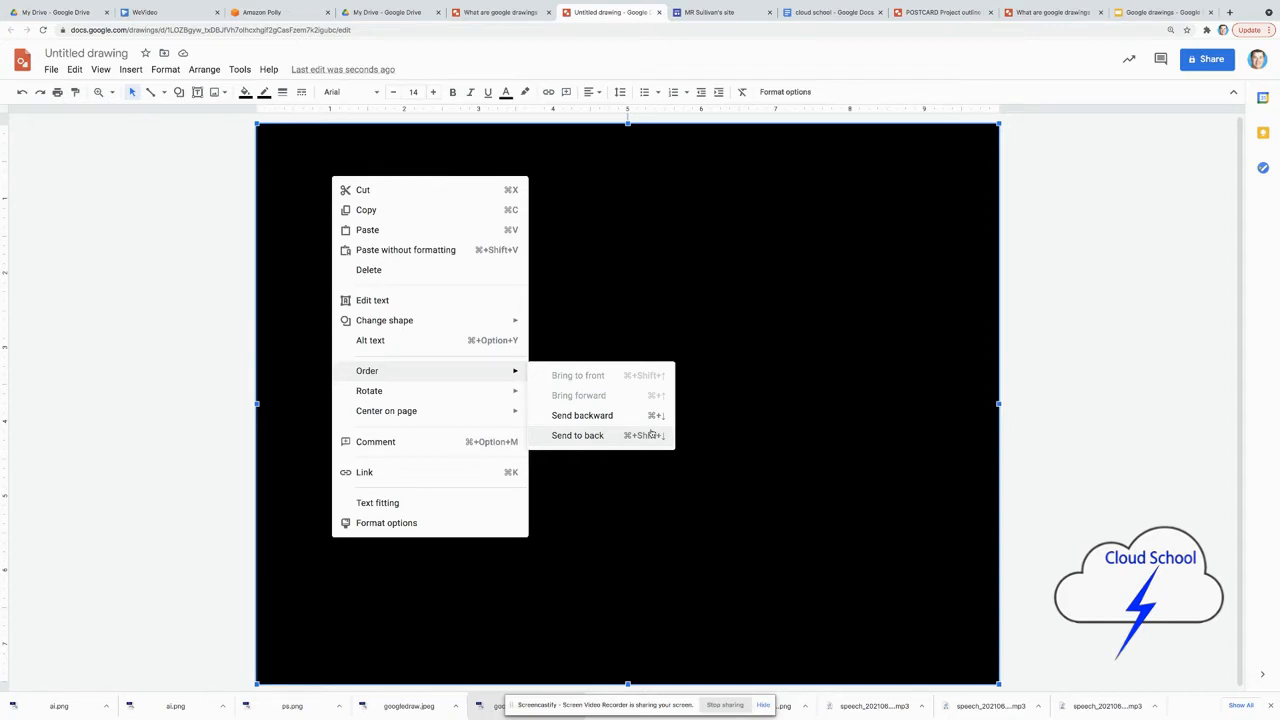
{"action": "left_click", "coordinate": [200, 72]}
{"action": "mouse_move", "coordinate": [214, 92]}
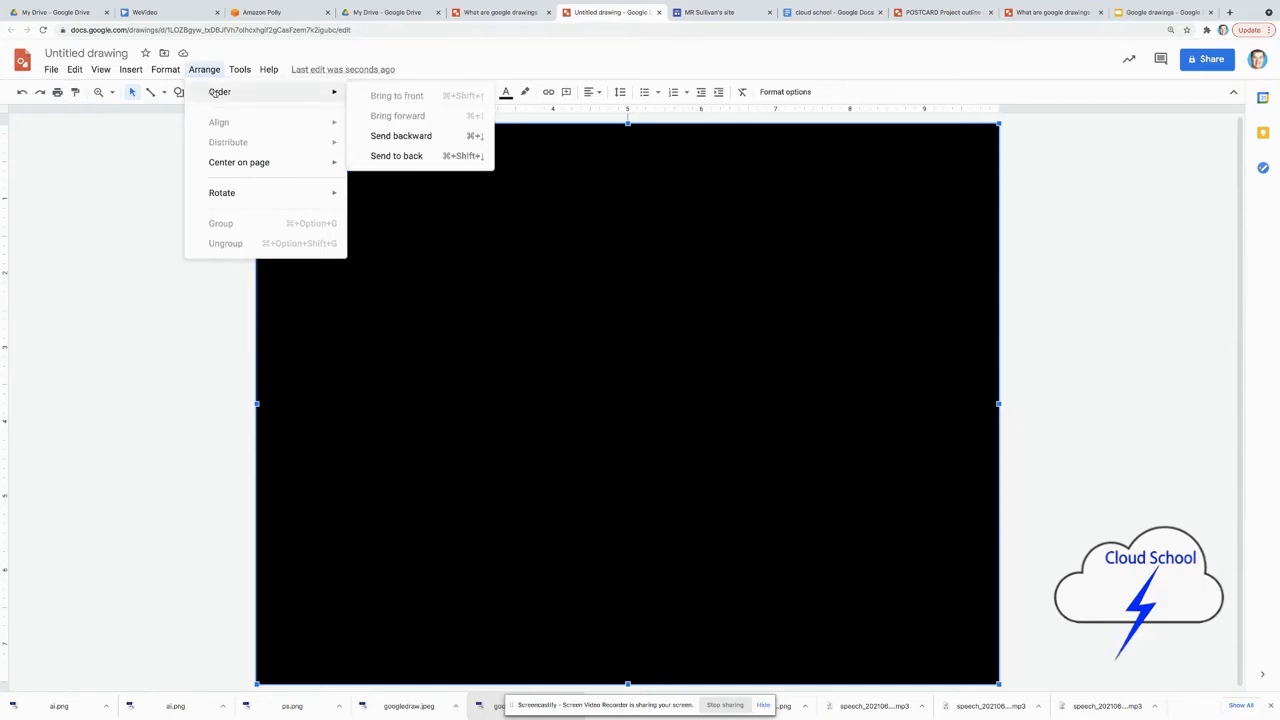
{"action": "left_click", "coordinate": [378, 158]}
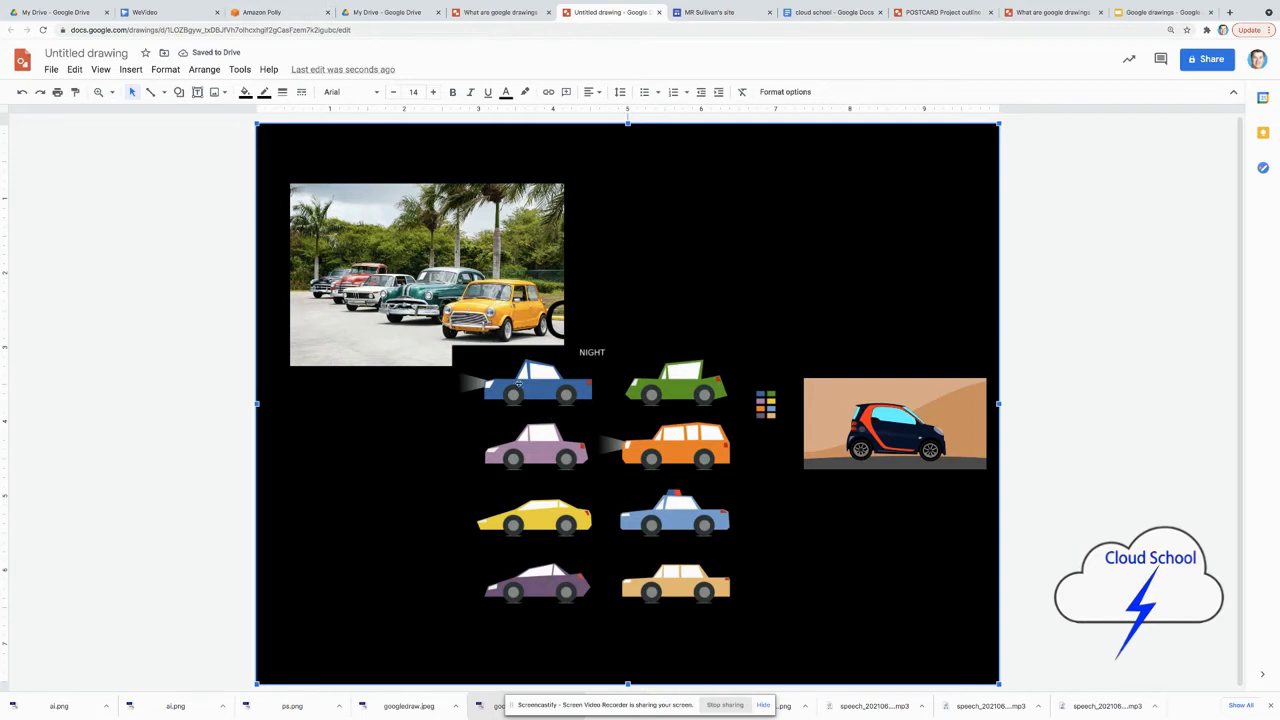
Move the CARS clip-art chart up and to the right so it overlaps the small car picture
{"action": "left_click", "coordinate": [518, 383]}
{"action": "left_click_drag", "start_coordinate": [518, 383], "coordinate": [636, 303]}
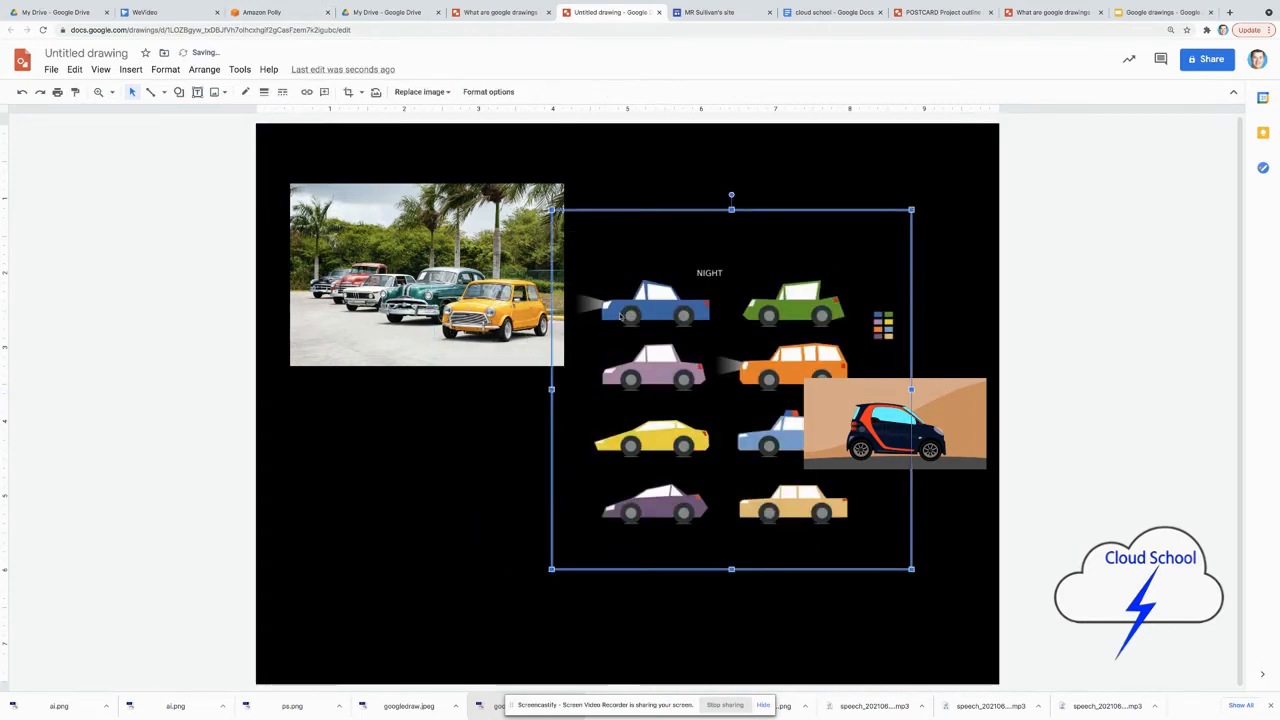
Group the purple car image with the gradient-filled rounded rectangle behind it
{"action": "left_click", "coordinate": [886, 407]}
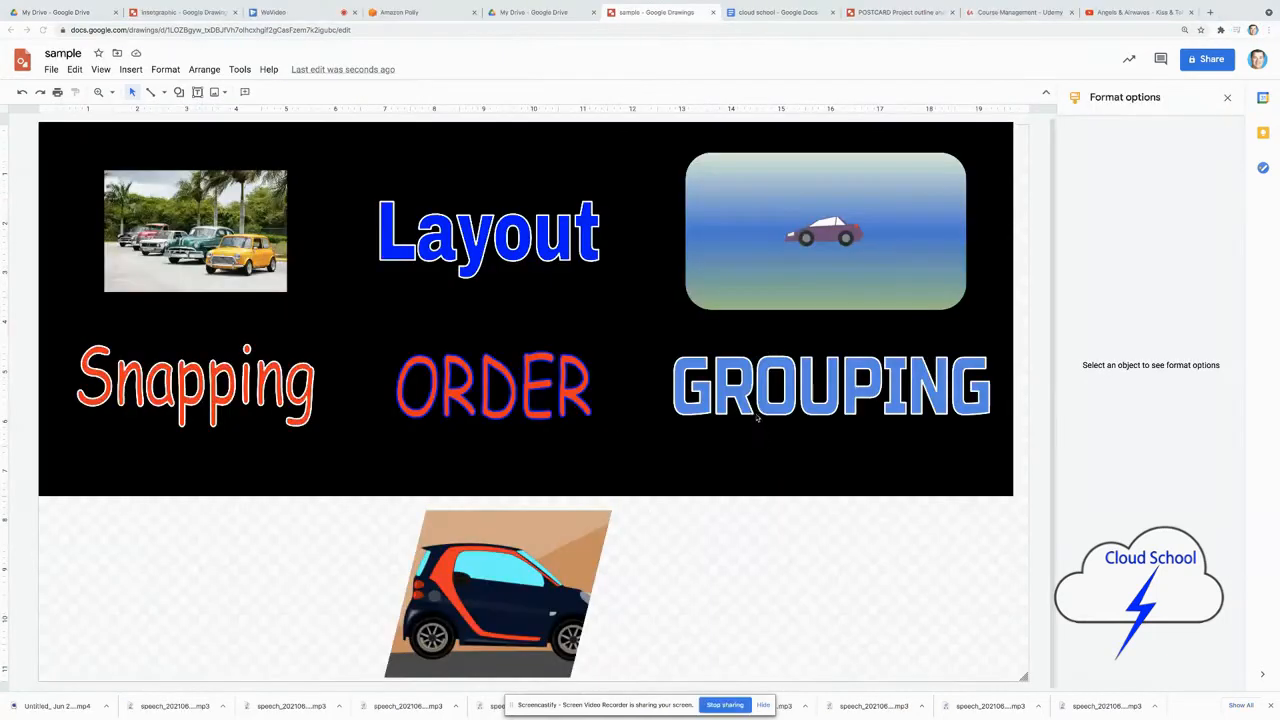
{"action": "left_click", "coordinate": [738, 396]}
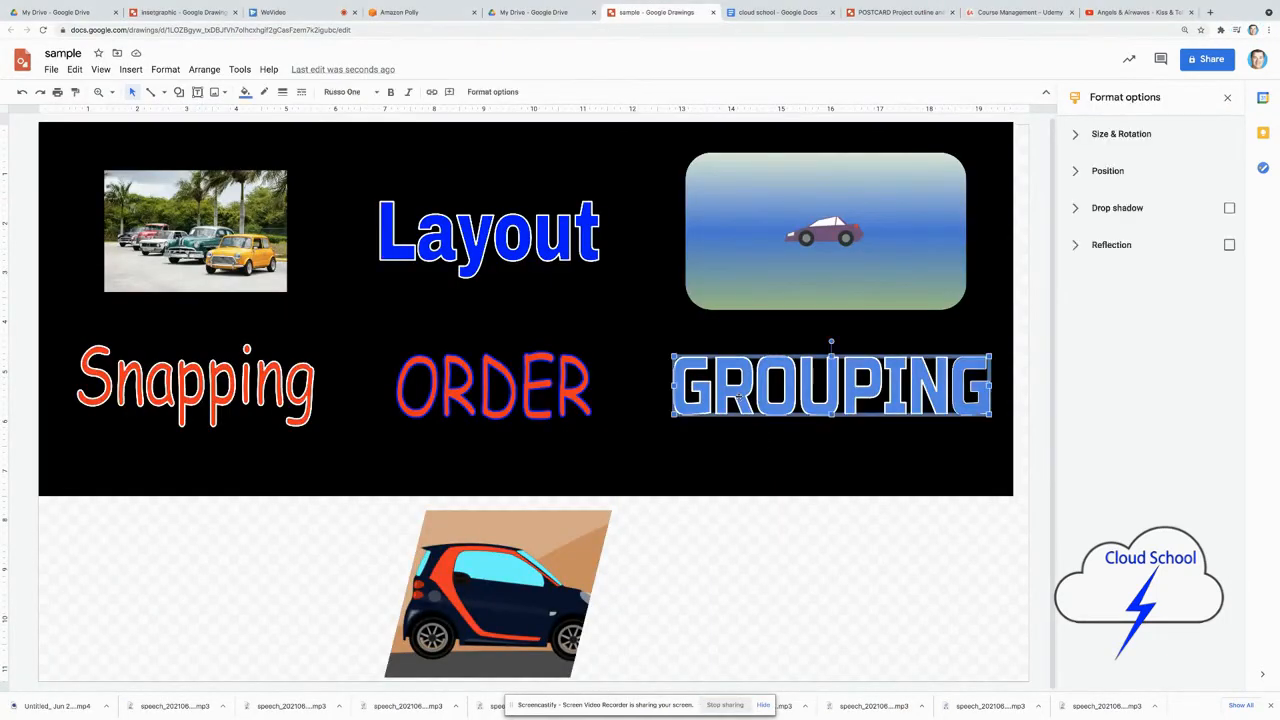
{"action": "left_click", "coordinate": [722, 301]}
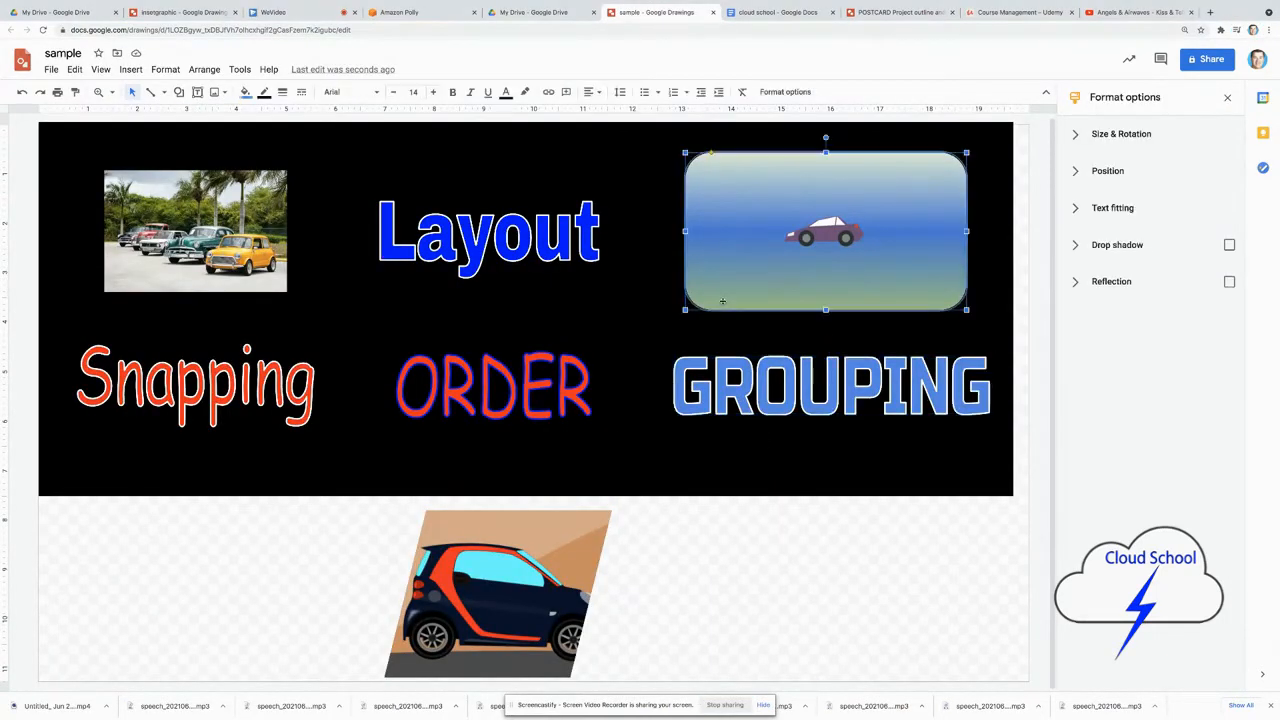
{"action": "left_click", "coordinate": [817, 238]}
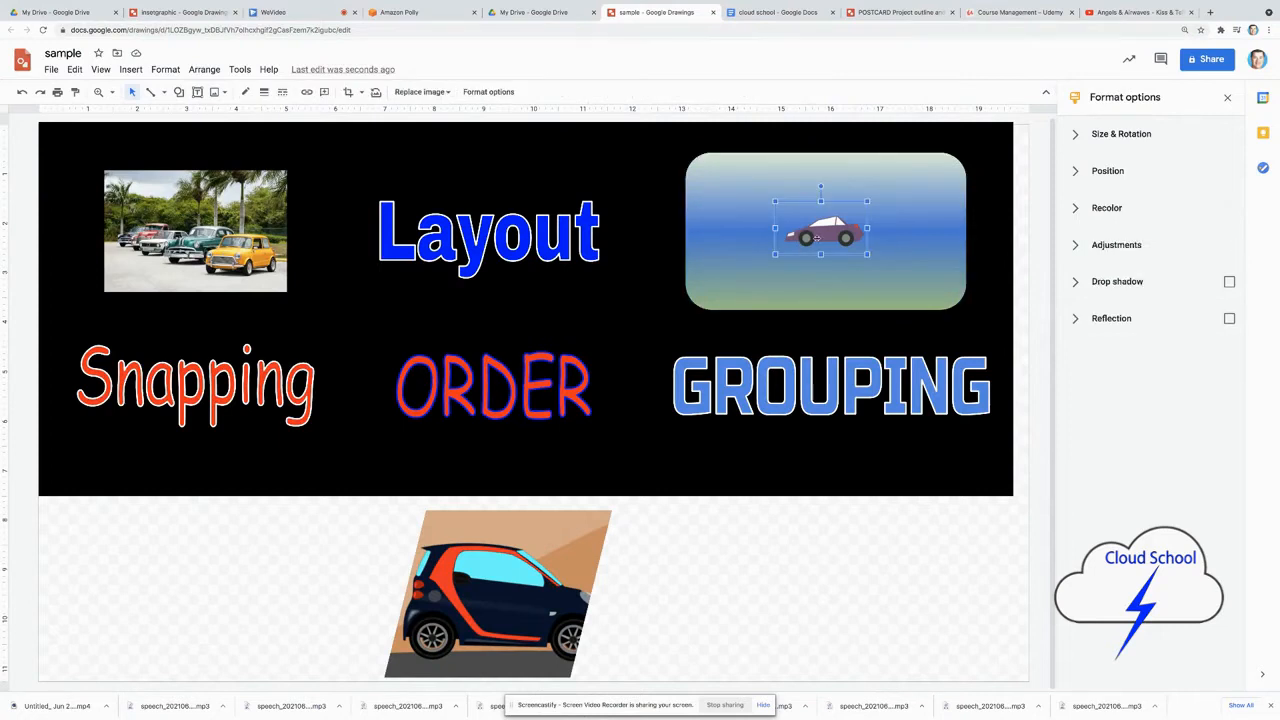
{"action": "left_click", "coordinate": [716, 249]}
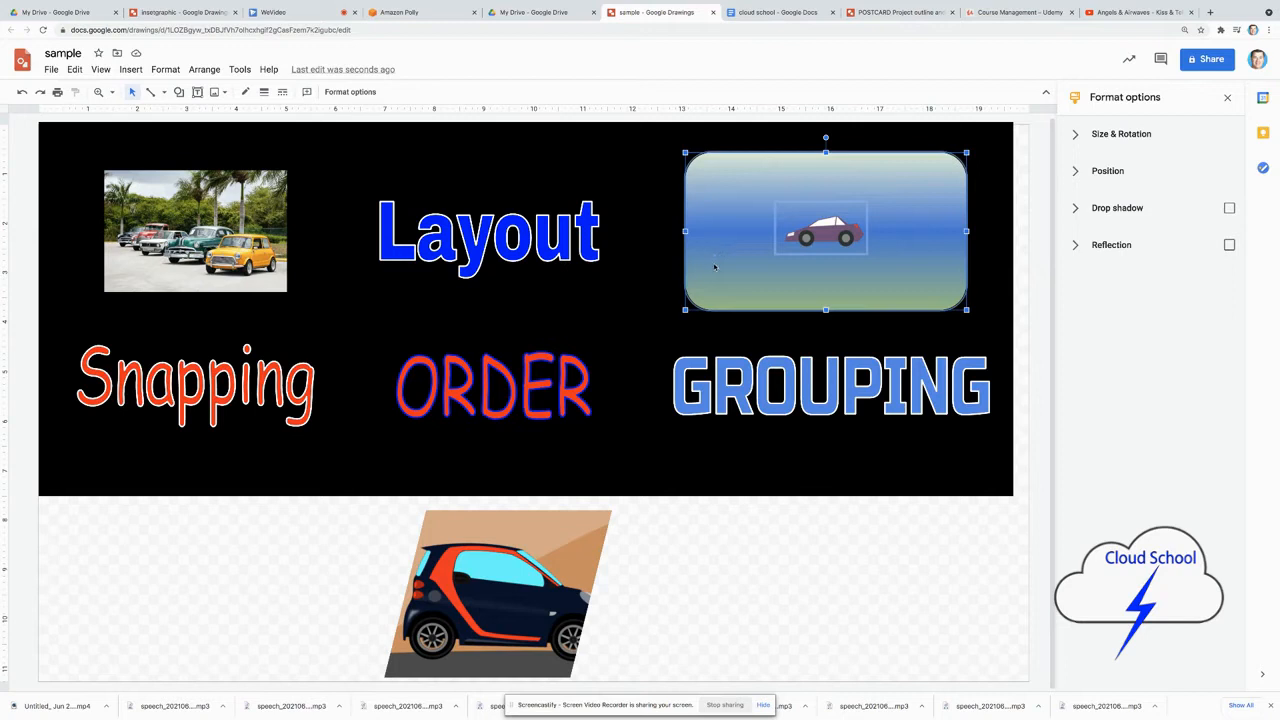
{"action": "right_click", "coordinate": [747, 249]}
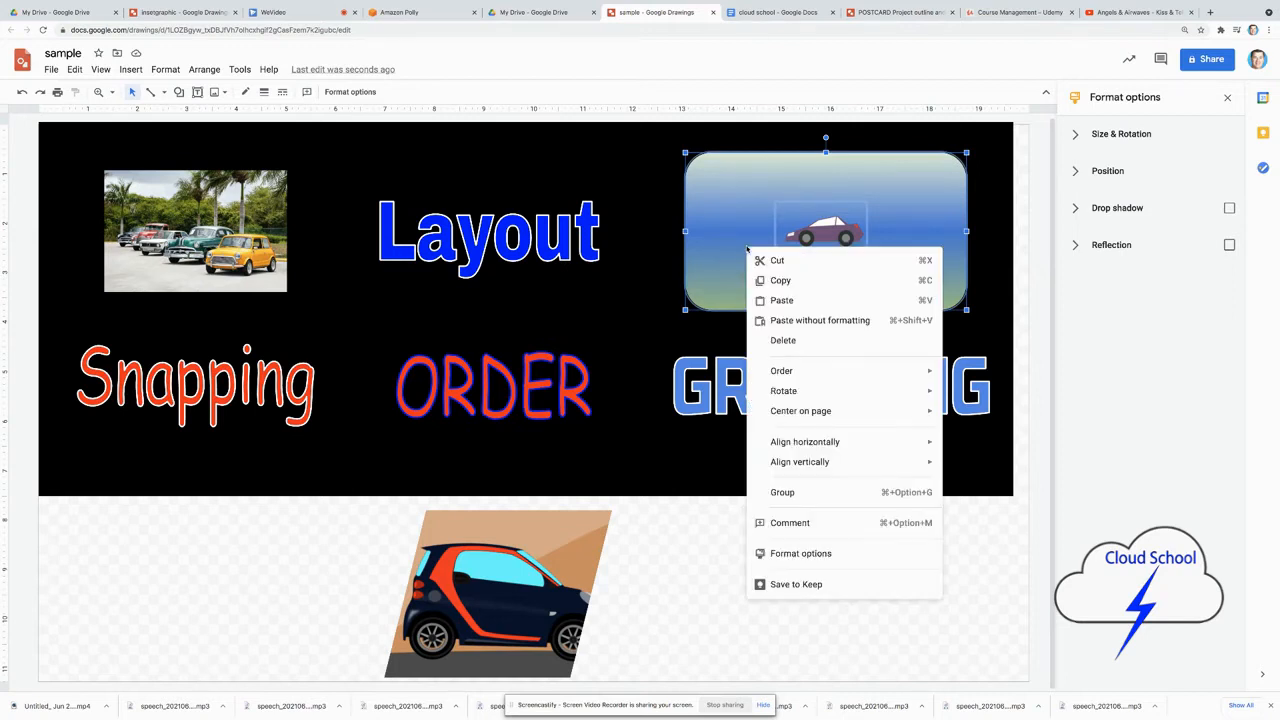
{"action": "left_click", "coordinate": [810, 492]}
{"action": "left_click", "coordinate": [816, 532]}
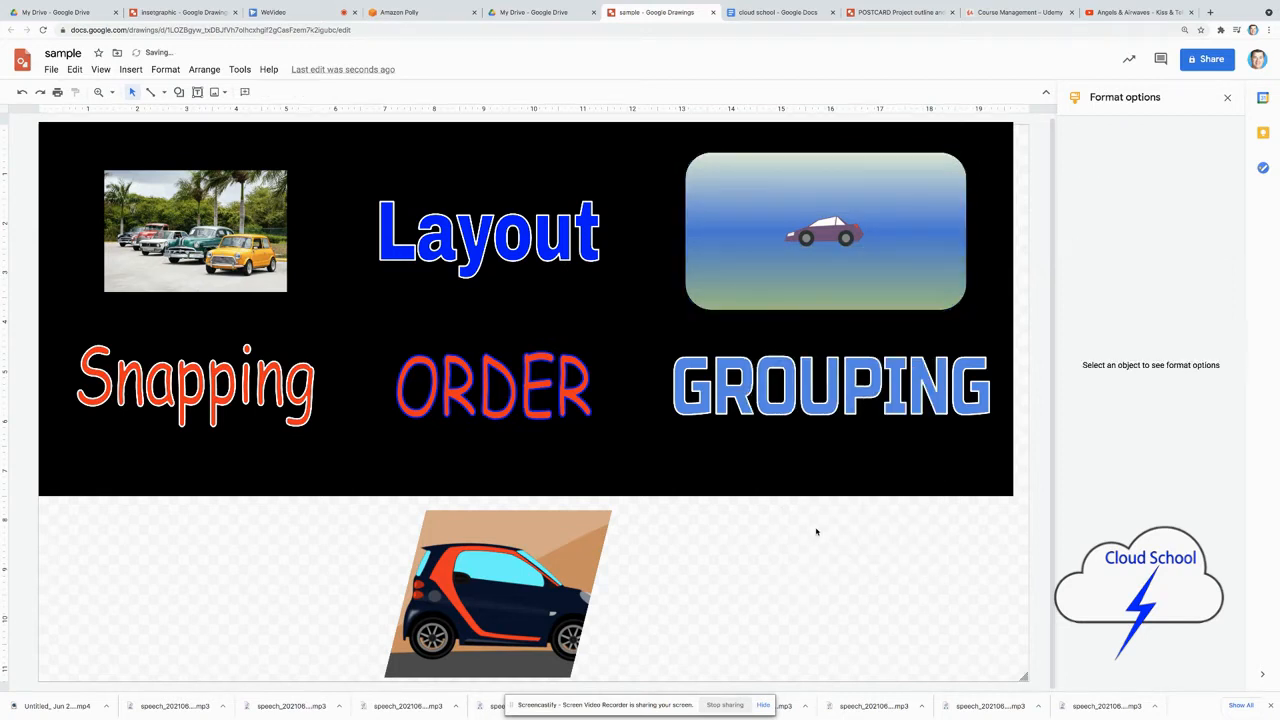
Move the group of car and rounded rectangle slightly up and try enlarging it from its lower-left corner
{"action": "left_click", "coordinate": [838, 299]}
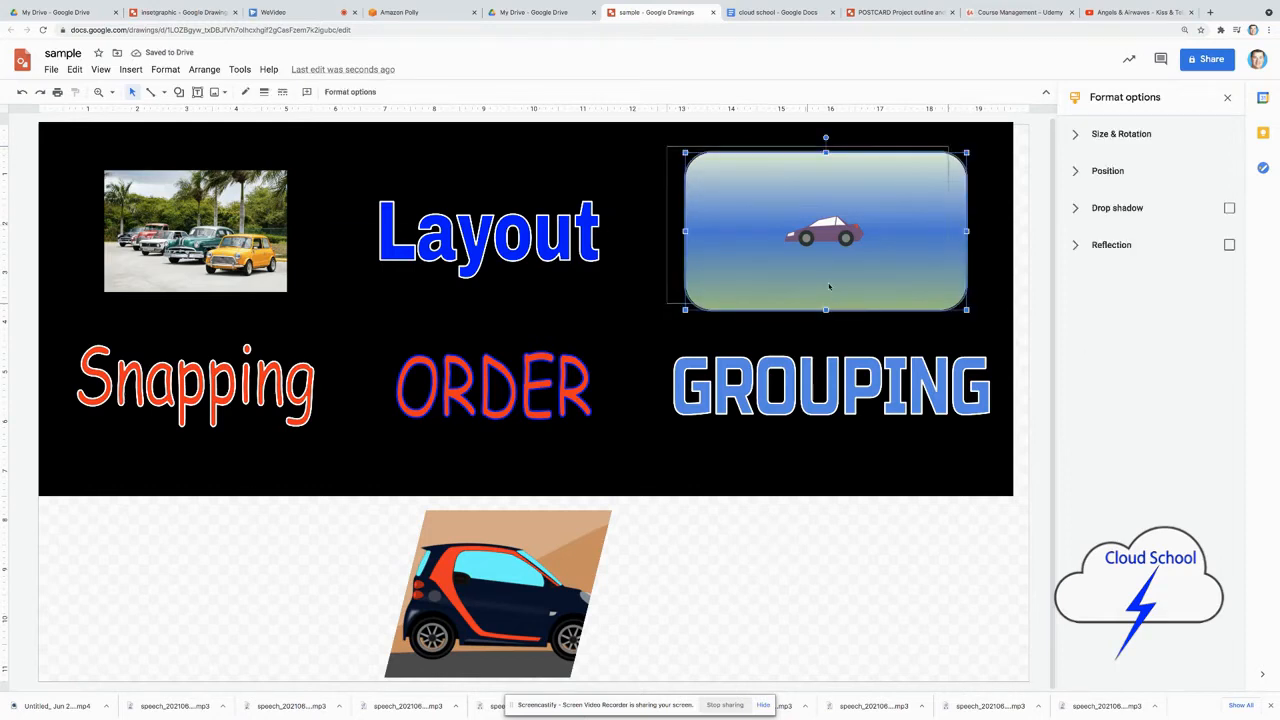
{"action": "left_click_drag", "start_coordinate": [838, 310], "coordinate": [838, 298]}
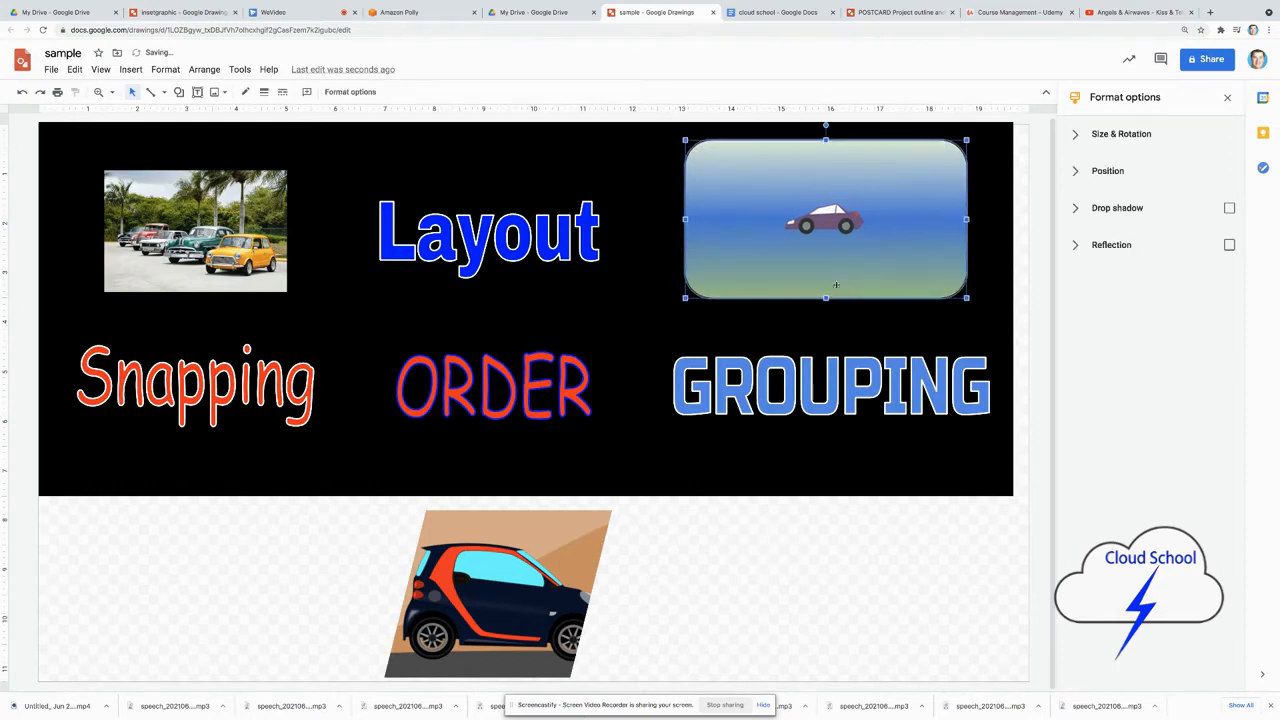
{"action": "left_click_drag", "start_coordinate": [692, 299], "coordinate": [663, 320]}
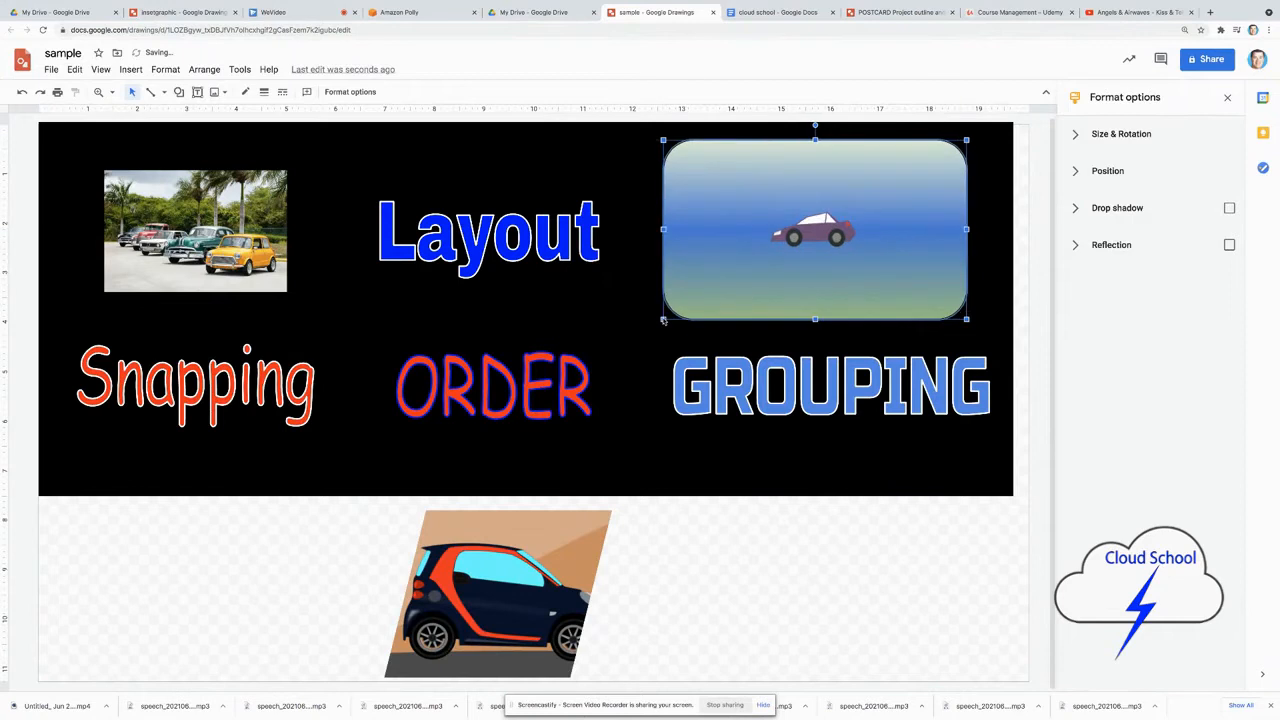
{"action": "key", "text": "super+z"}
Nudge the car and rounded-rectangle group slightly and check that an Ungroup option is offered for it
{"action": "left_click_drag", "start_coordinate": [792, 277], "coordinate": [791, 283]}
{"action": "right_click", "coordinate": [790, 279]}
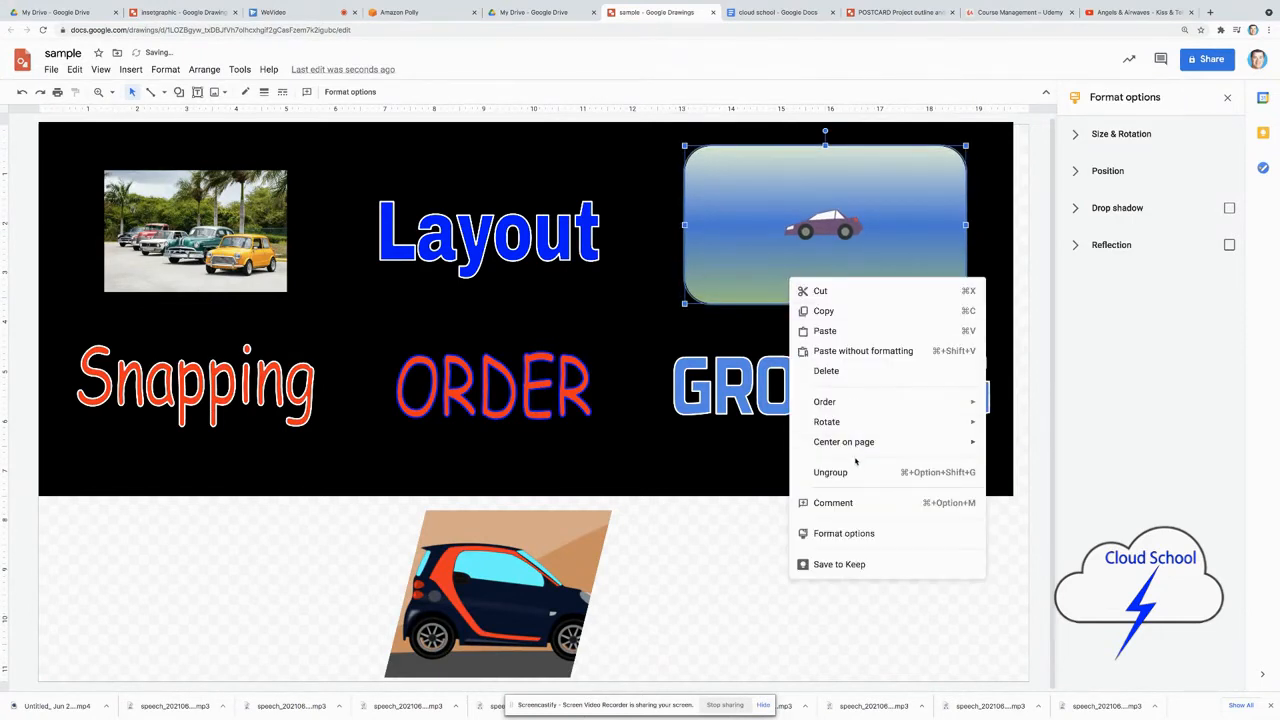
{"action": "left_click", "coordinate": [740, 580]}
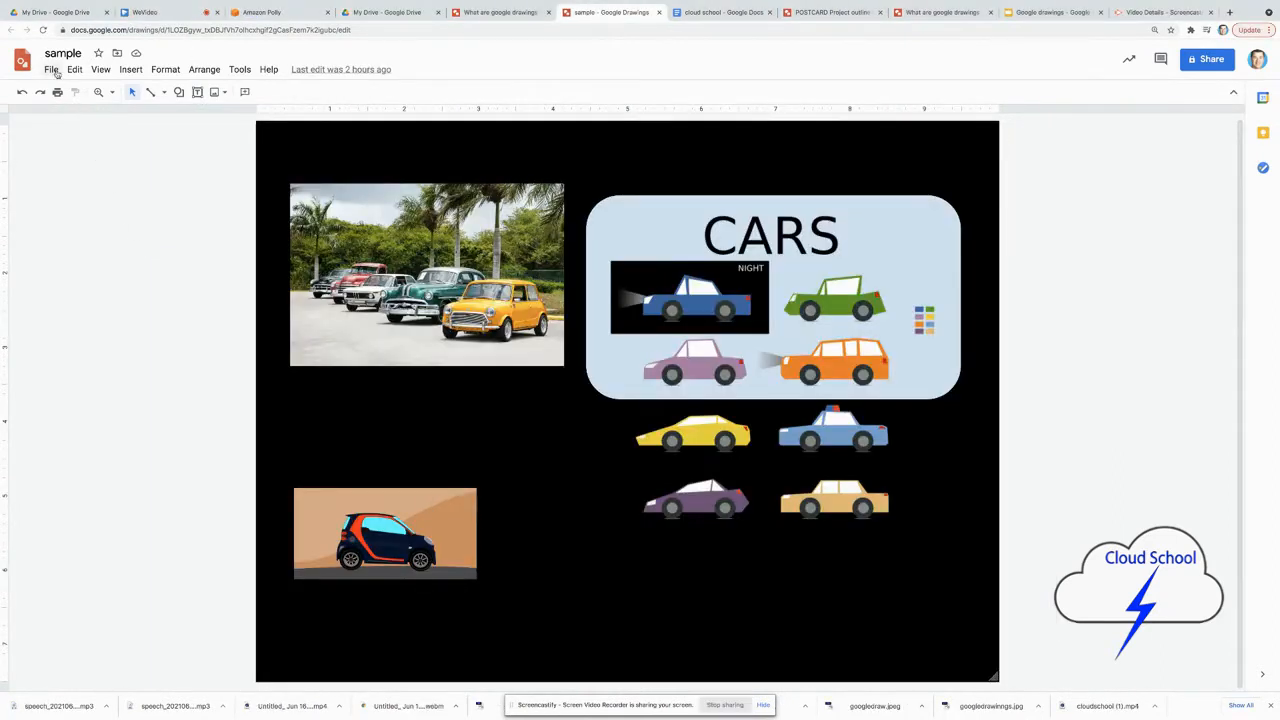
Try a custom page size of 1920 x 1080 pixels with the artwork in place and undo the change
{"action": "left_click", "coordinate": [51, 70]}
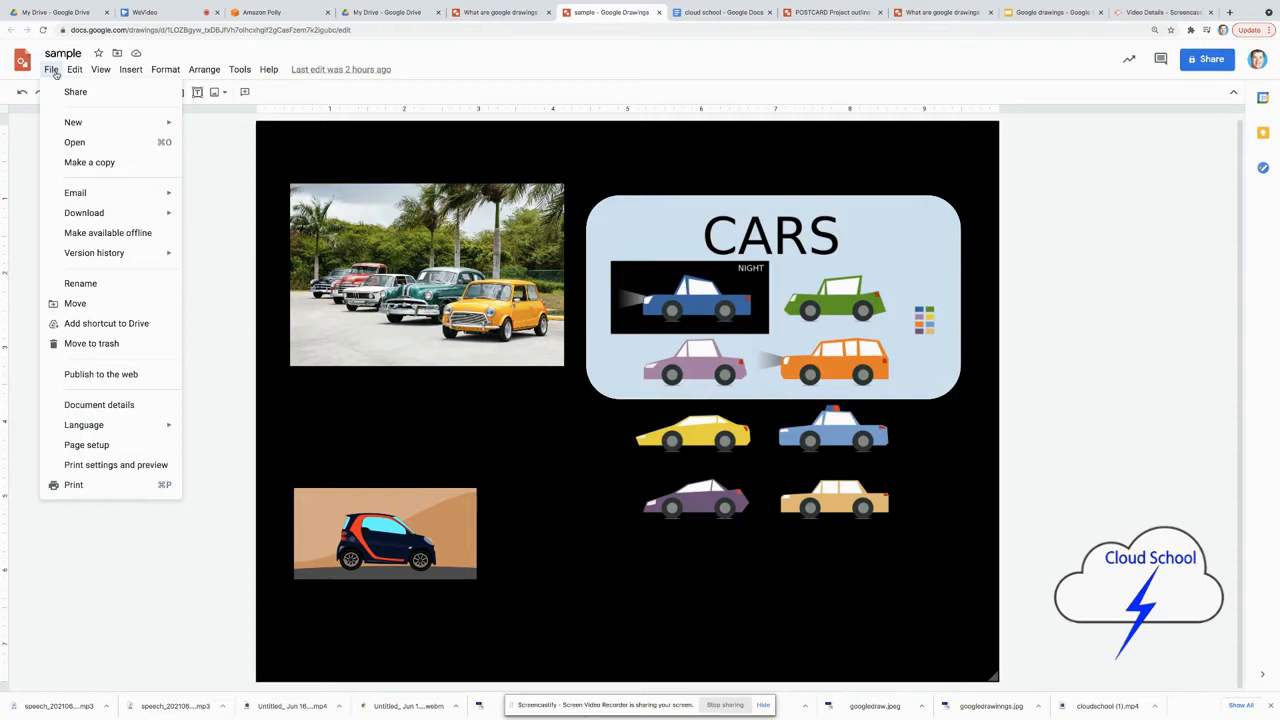
{"action": "left_click", "coordinate": [90, 445]}
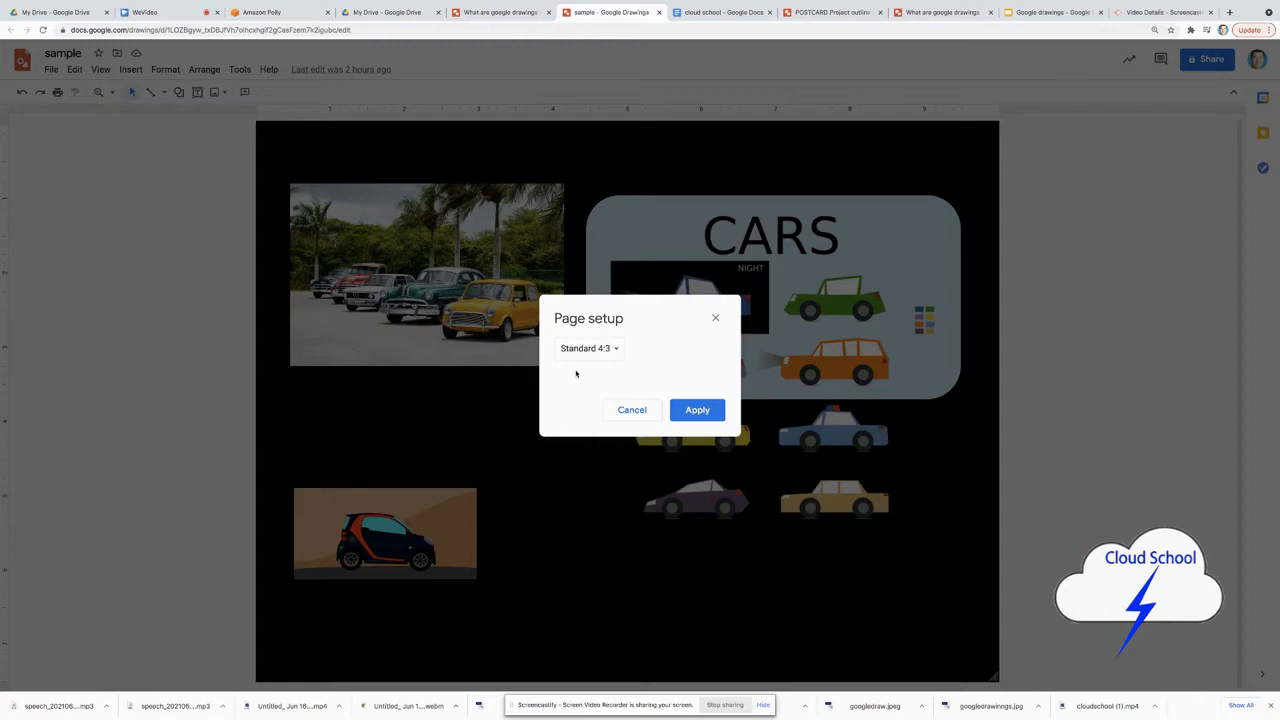
{"action": "left_click", "coordinate": [616, 352]}
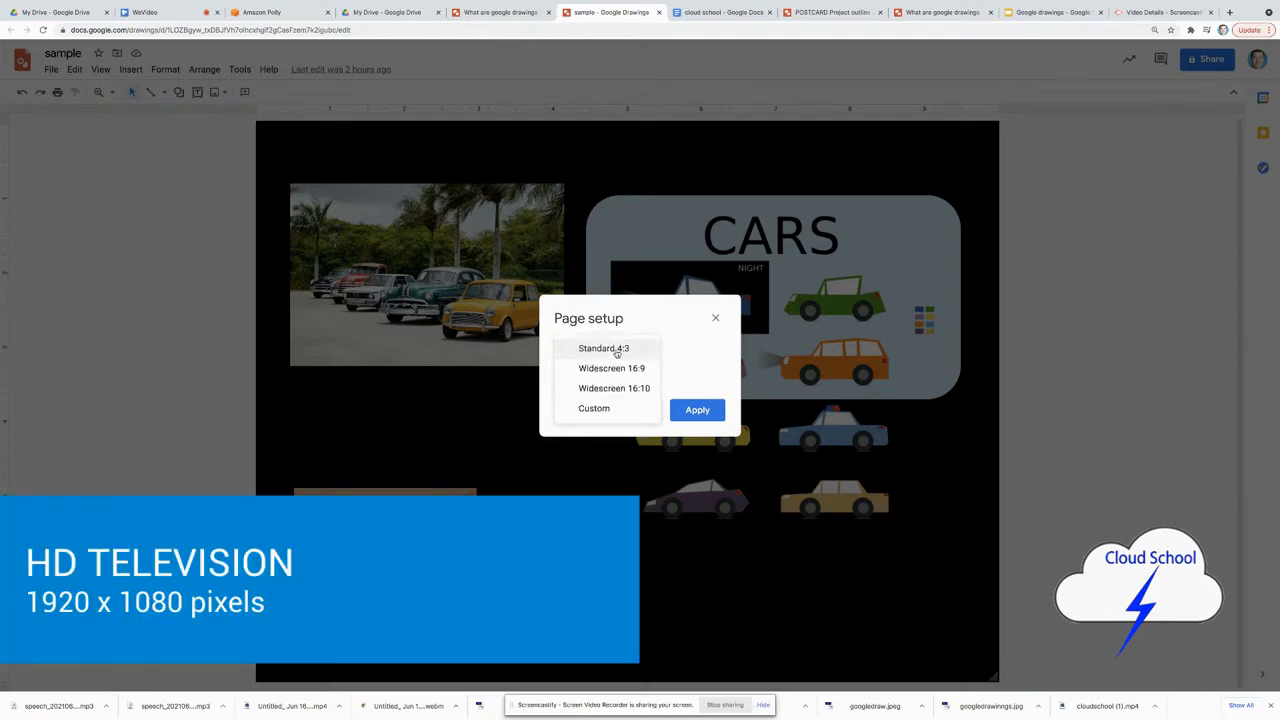
{"action": "left_click", "coordinate": [602, 409]}
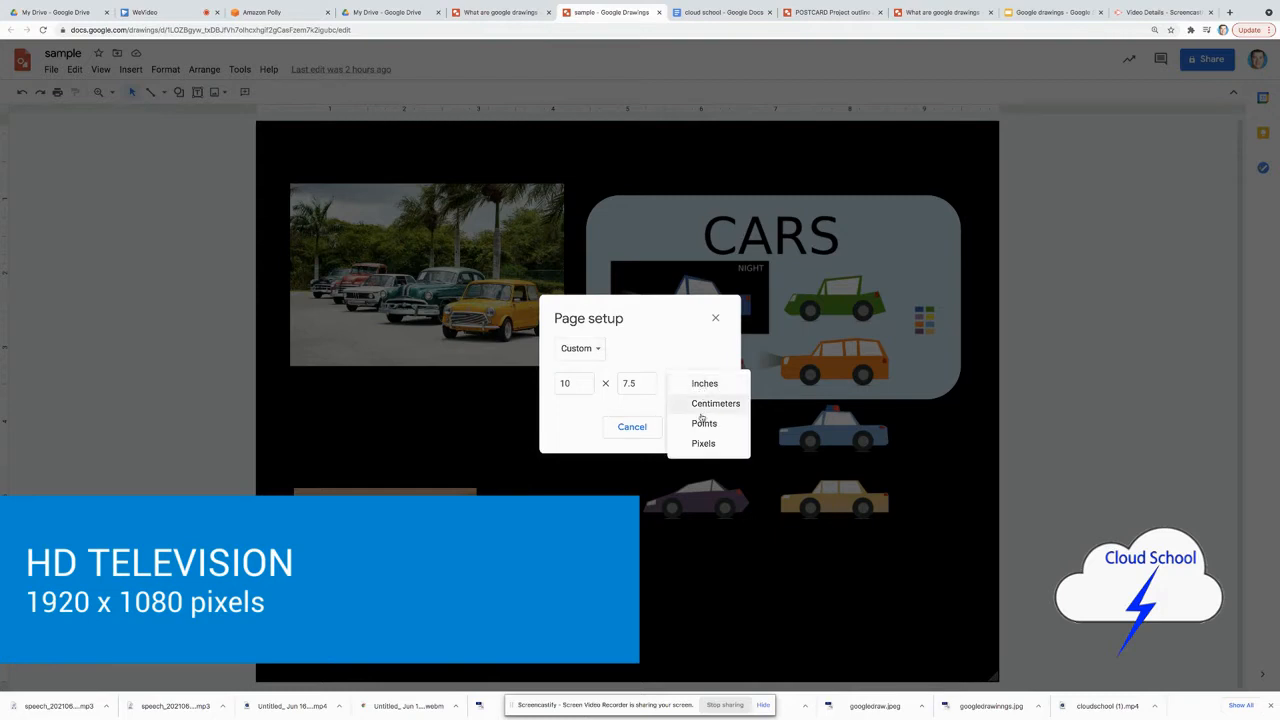
{"action": "left_click", "coordinate": [702, 443]}
{"action": "double_click", "coordinate": [578, 384]}
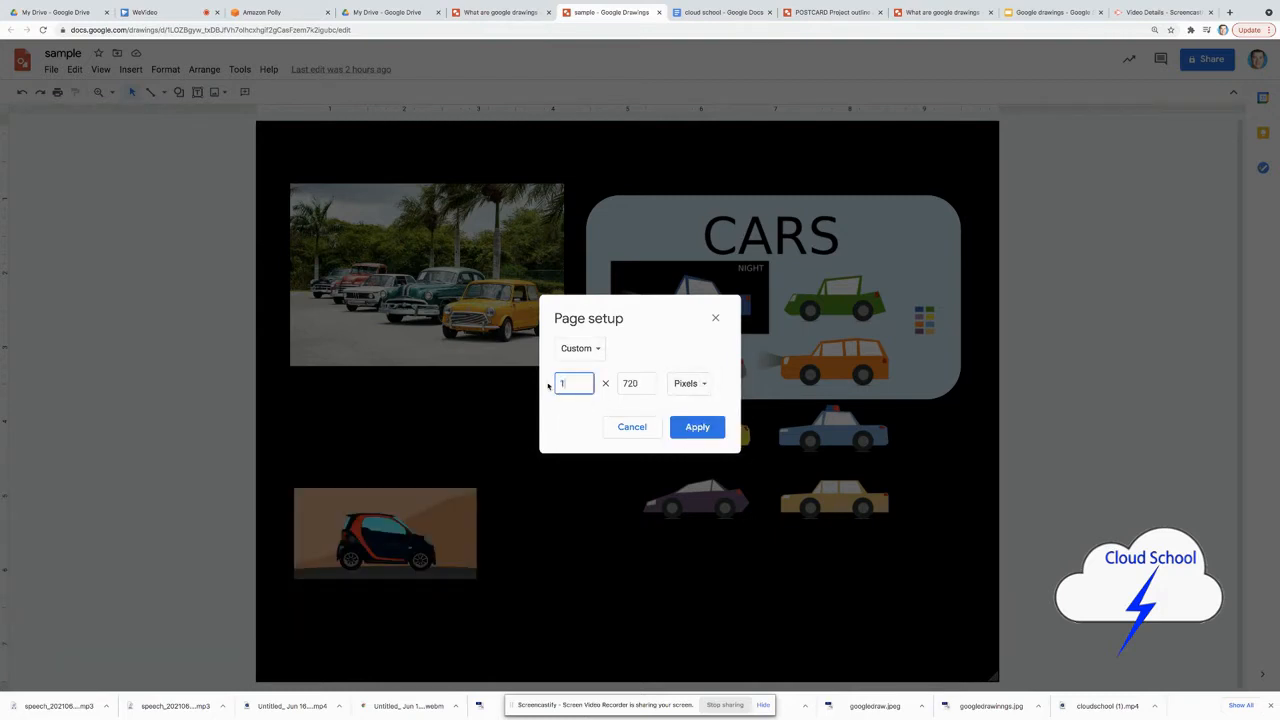
{"action": "key", "text": "Tab"}
{"action": "type", "text": "1080"}
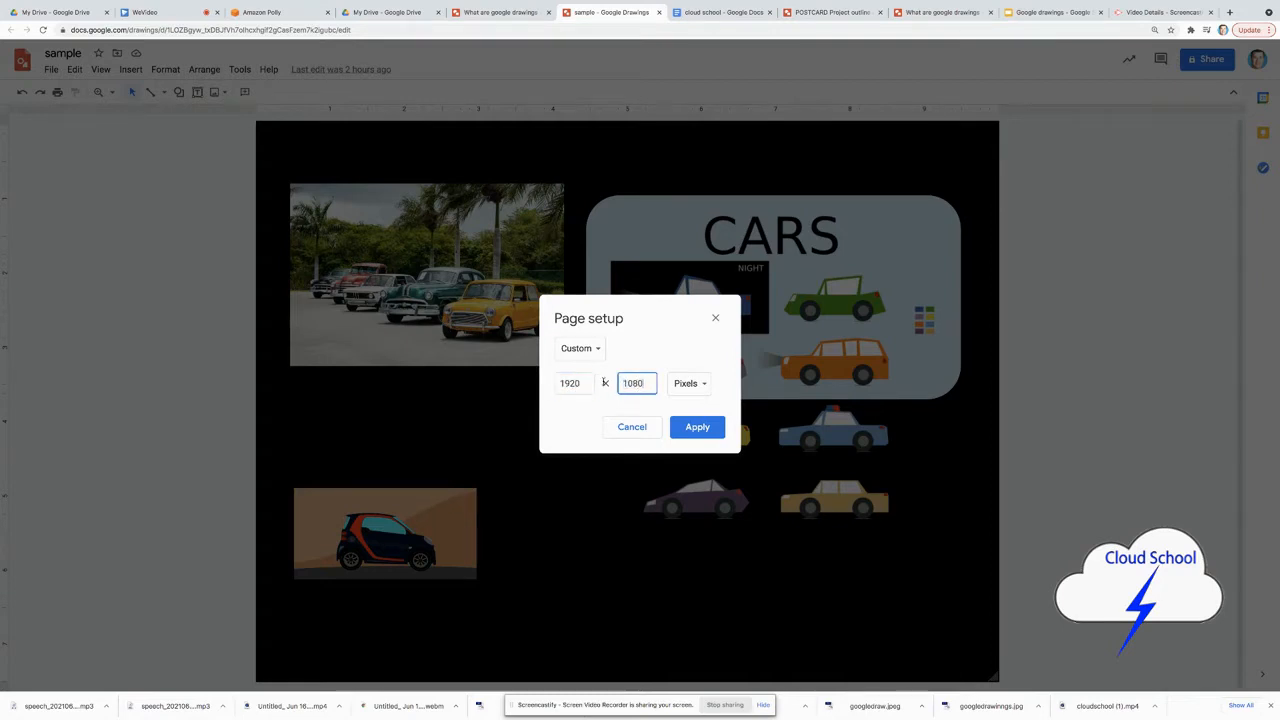
{"action": "left_click", "coordinate": [698, 427]}
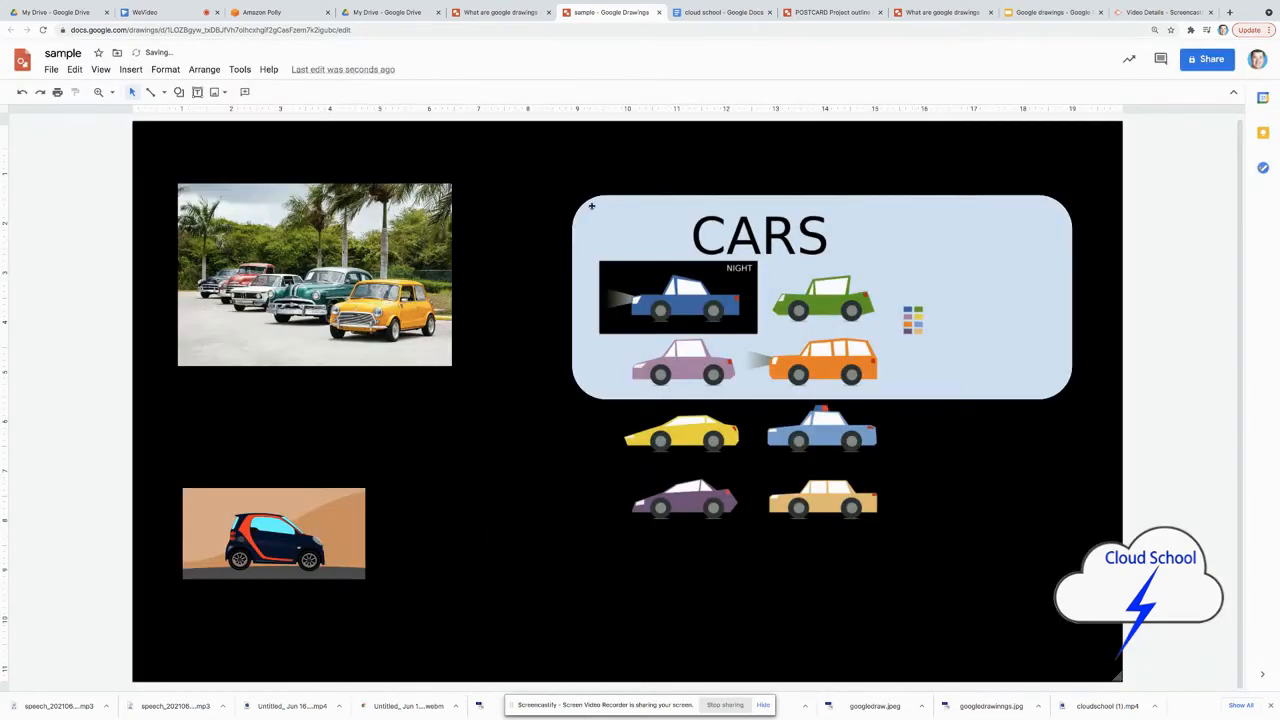
{"action": "left_click", "coordinate": [74, 69]}
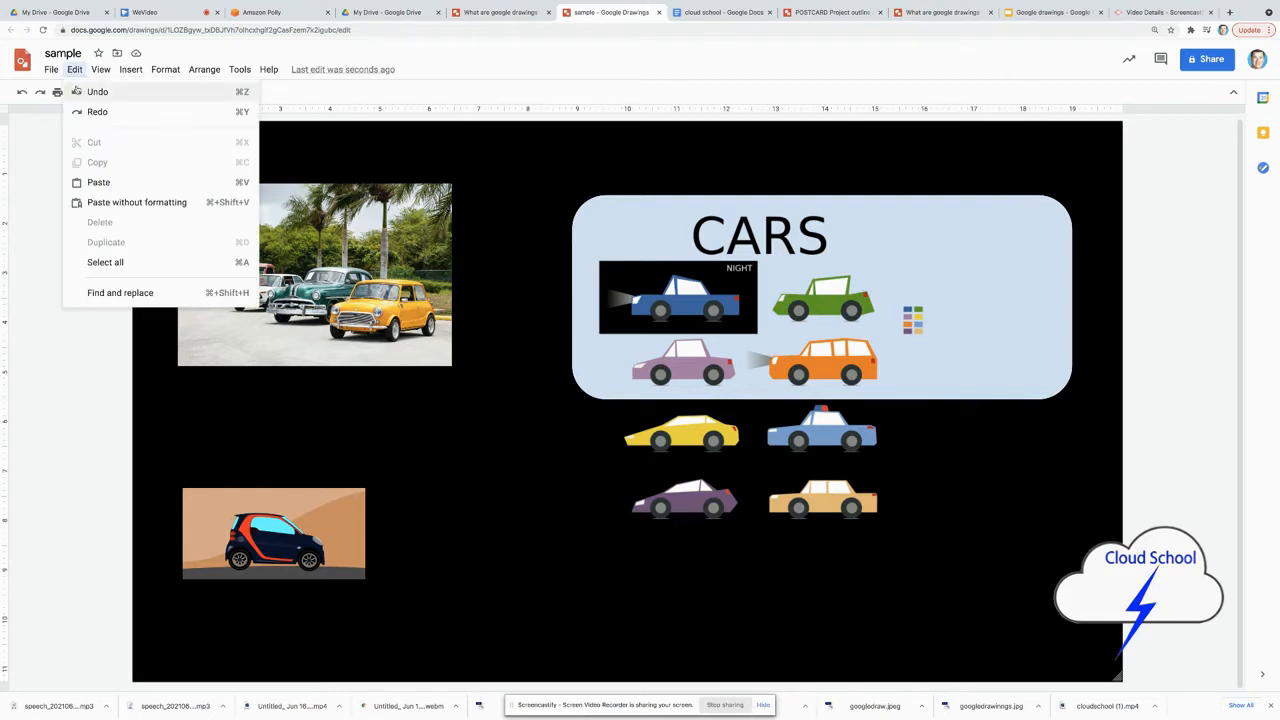
{"action": "left_click", "coordinate": [76, 91]}
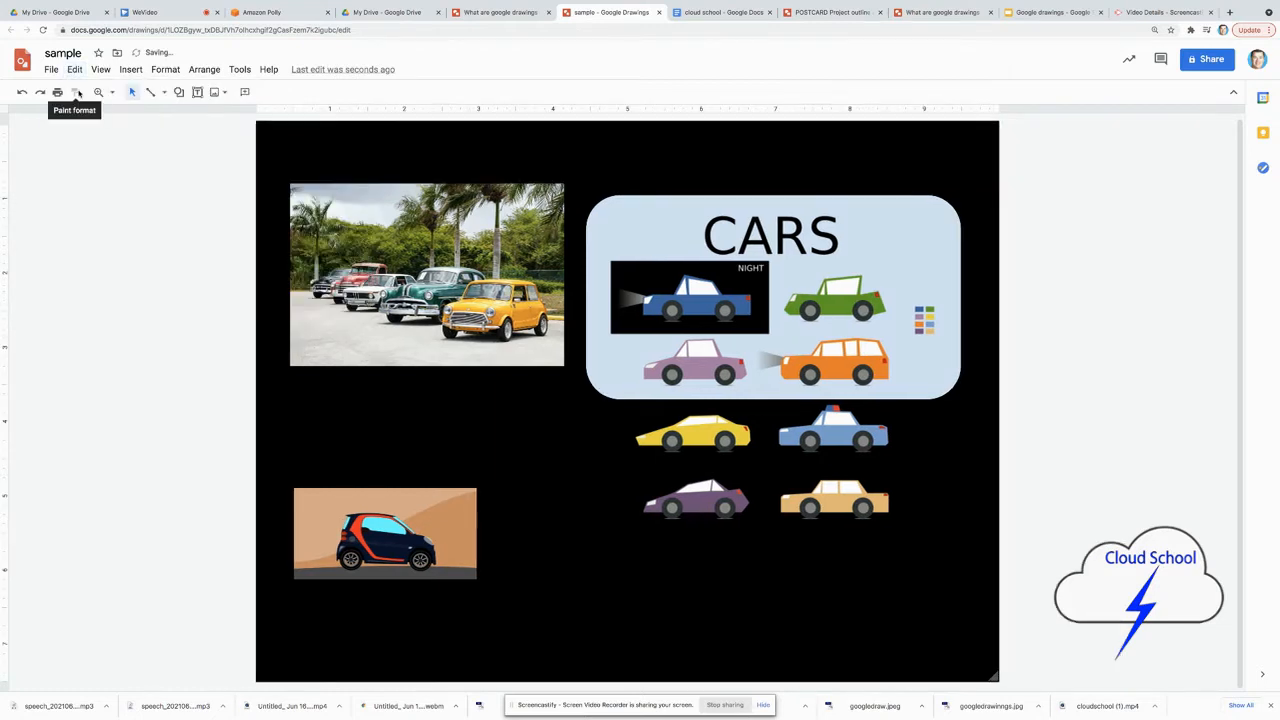
Select all objects on the canvas and cut them, leaving the page empty
{"action": "left_click_drag", "start_coordinate": [139, 157], "coordinate": [1052, 598]}
{"action": "left_click", "coordinate": [74, 69]}
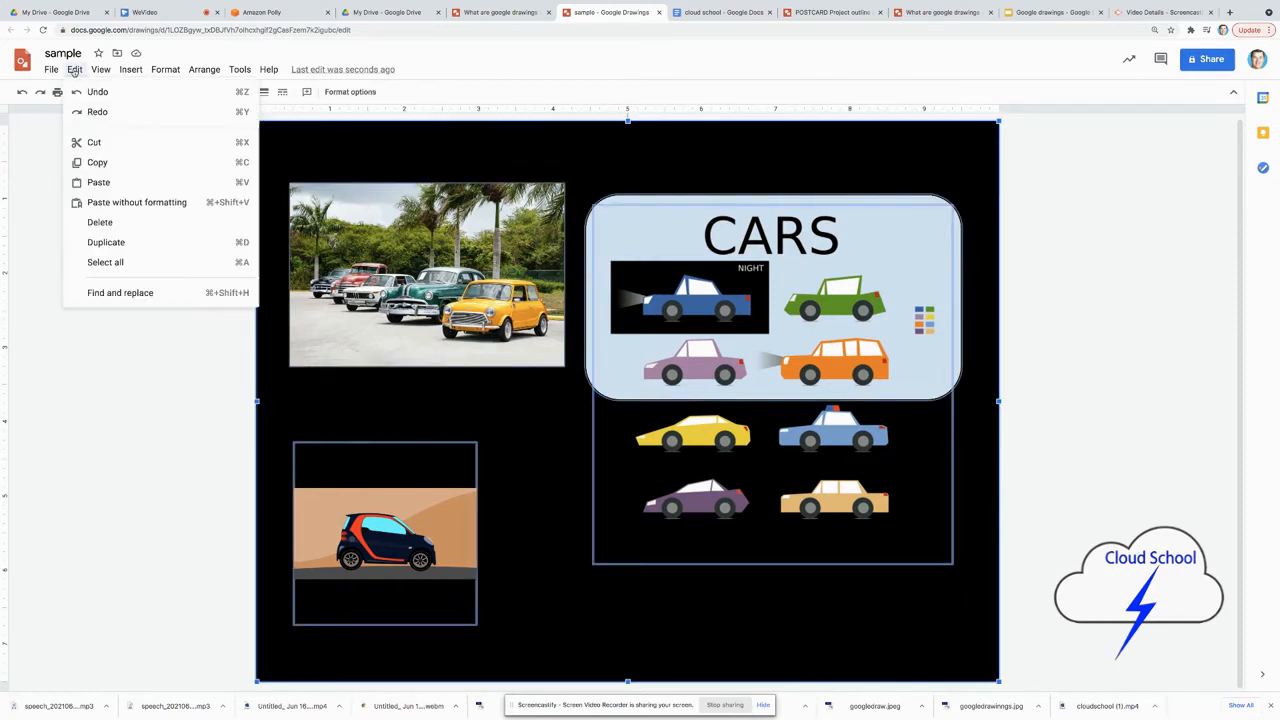
{"action": "left_click", "coordinate": [98, 140]}
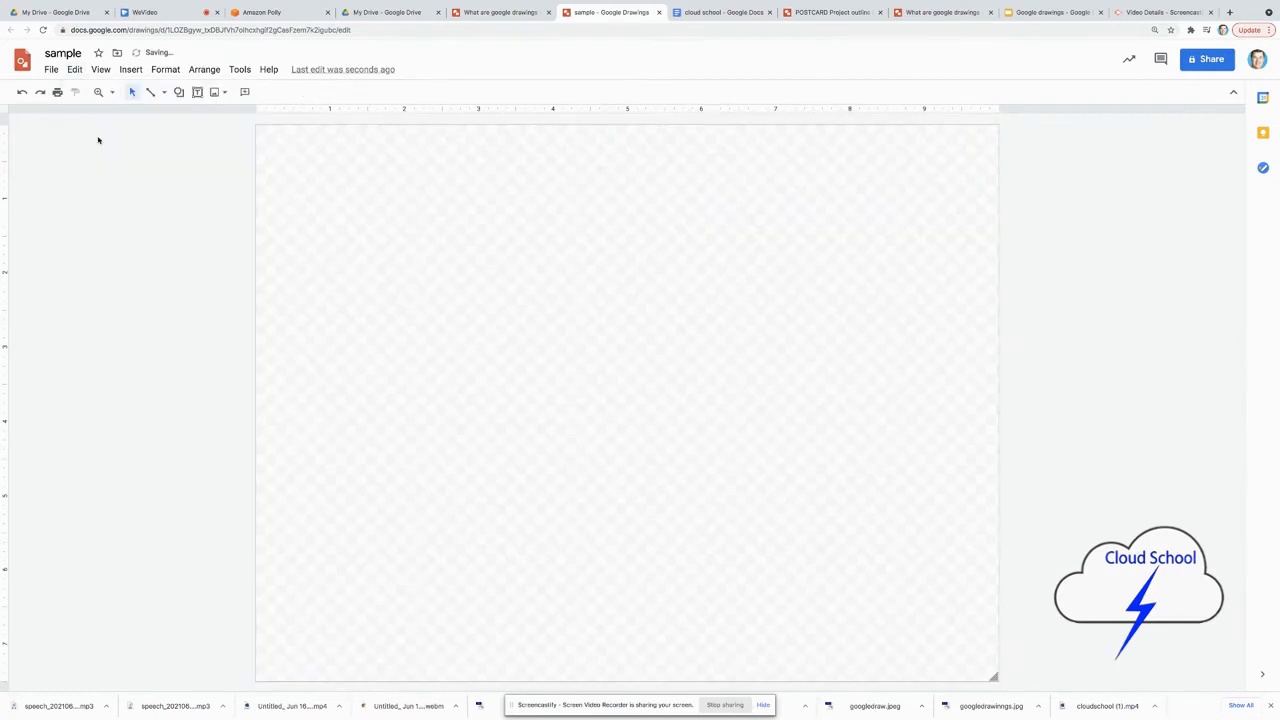
Set the empty drawing's page size to a custom 1920 x 1080 pixels
{"action": "left_click", "coordinate": [52, 70]}
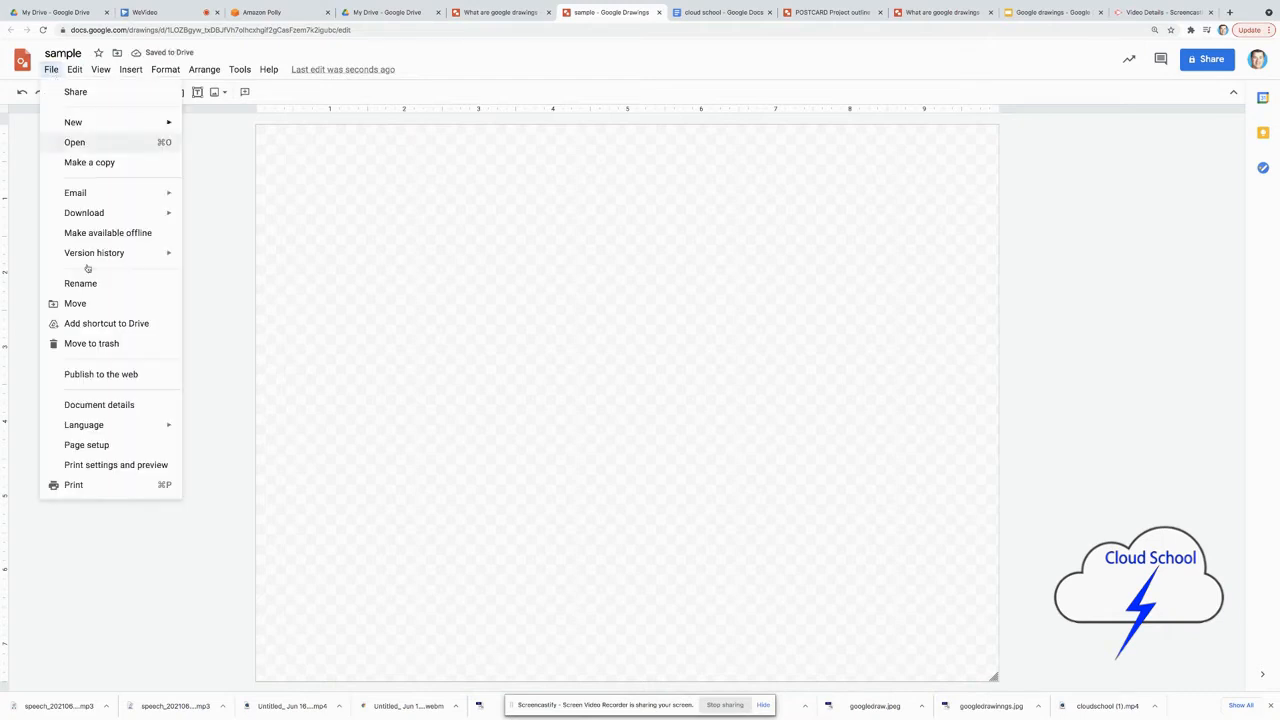
{"action": "left_click", "coordinate": [158, 443]}
{"action": "left_click", "coordinate": [605, 346]}
{"action": "left_click", "coordinate": [613, 412]}
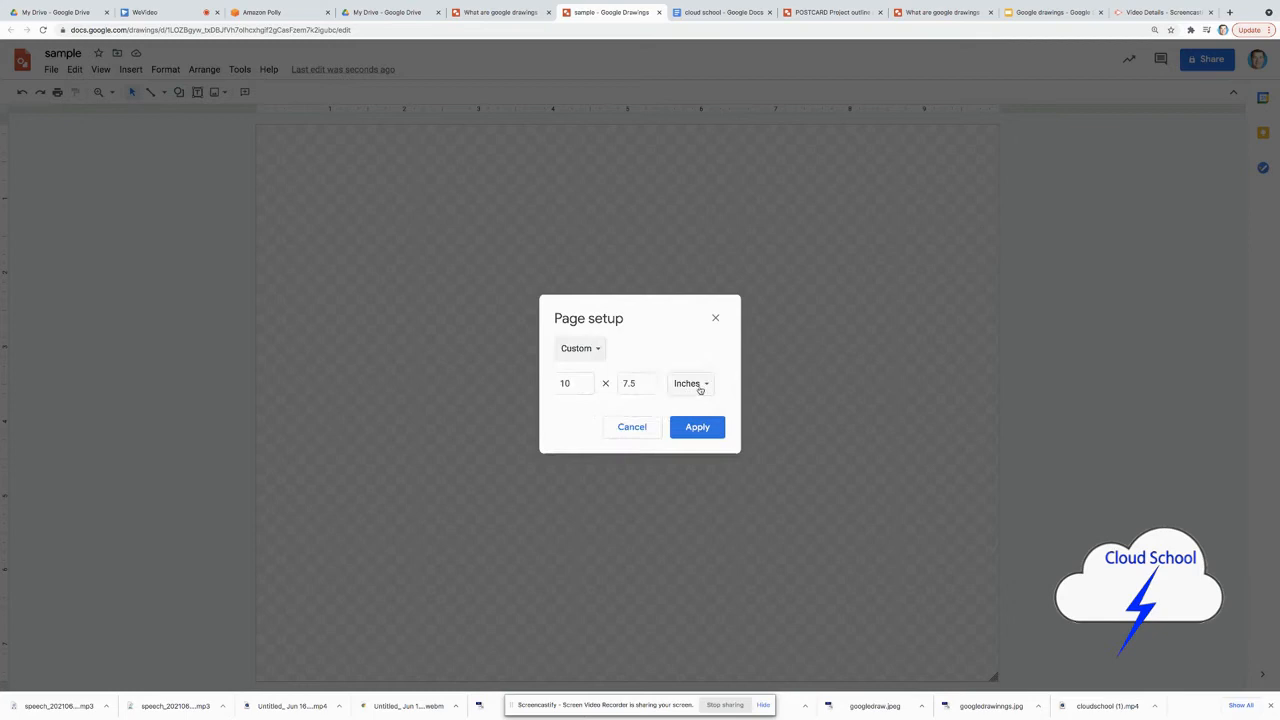
{"action": "left_click", "coordinate": [700, 385]}
{"action": "left_click", "coordinate": [700, 445]}
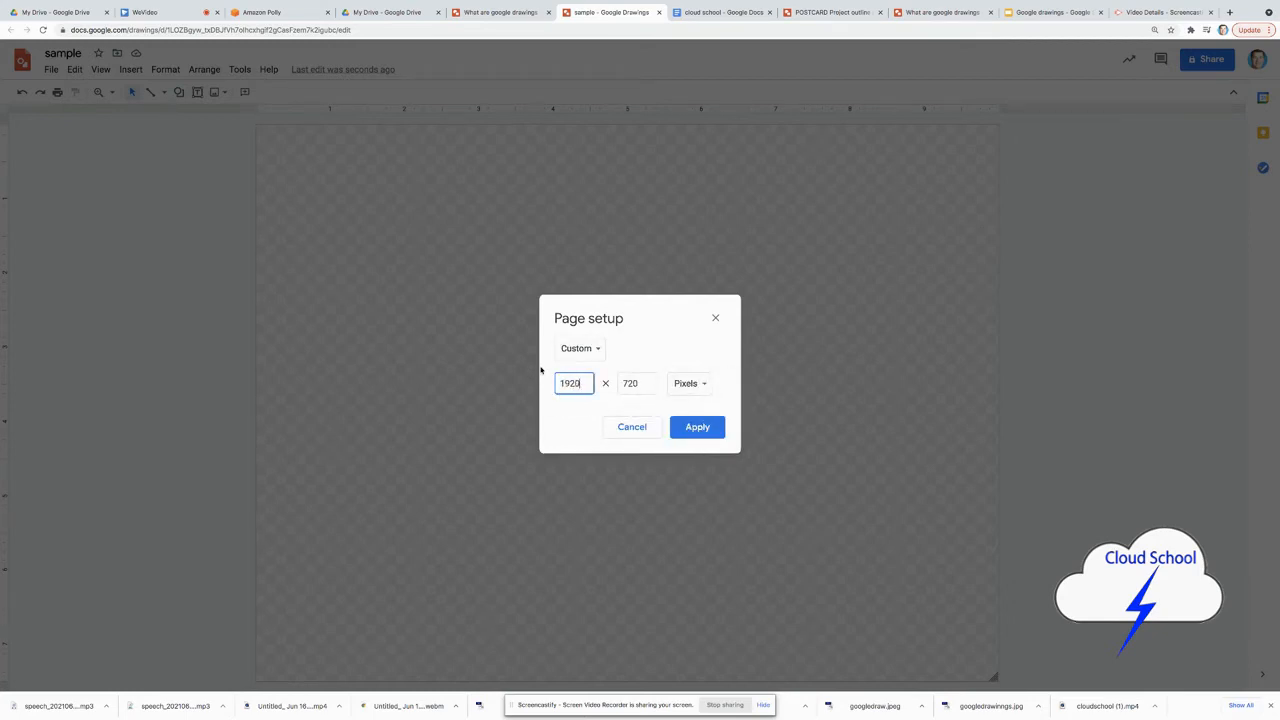
{"action": "left_click", "coordinate": [643, 383]}
{"action": "left_click", "coordinate": [697, 427]}
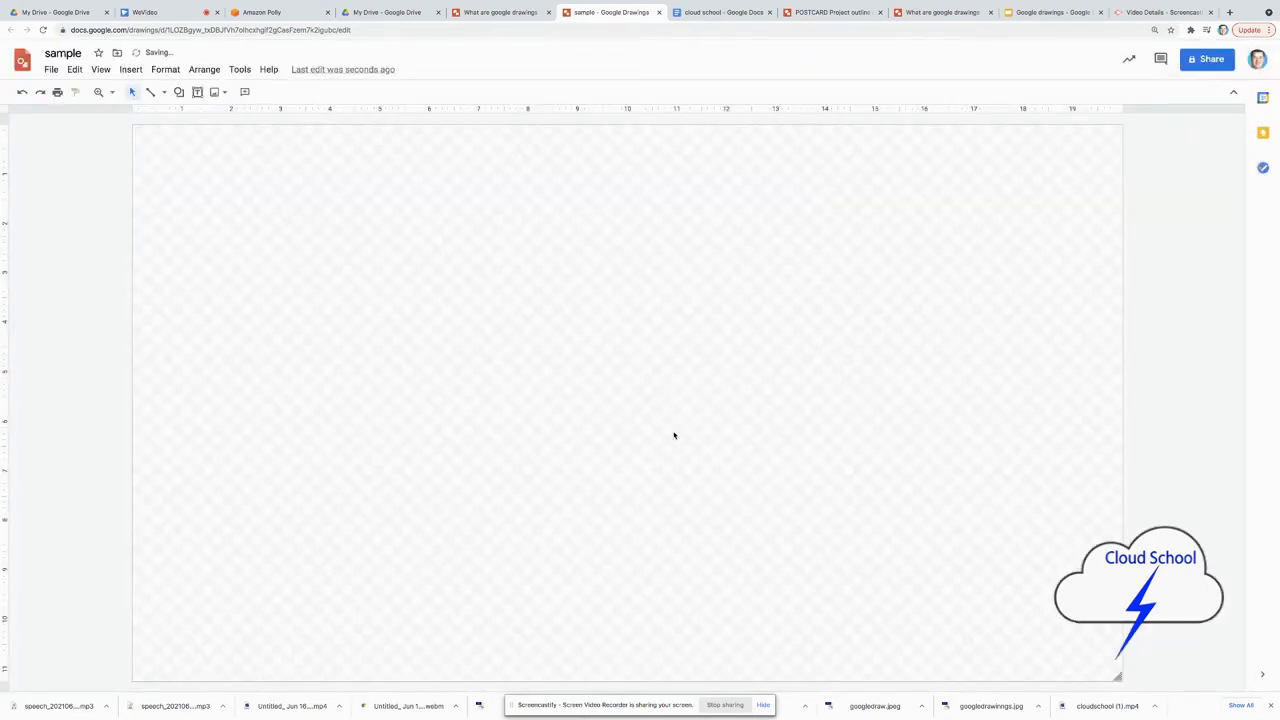
Paste the cut artwork onto the resized page and stretch the black rectangle to almost the full page width
{"action": "key", "text": "ctrl+v"}
{"action": "left_click", "coordinate": [623, 524]}
{"action": "left_click", "coordinate": [553, 479]}
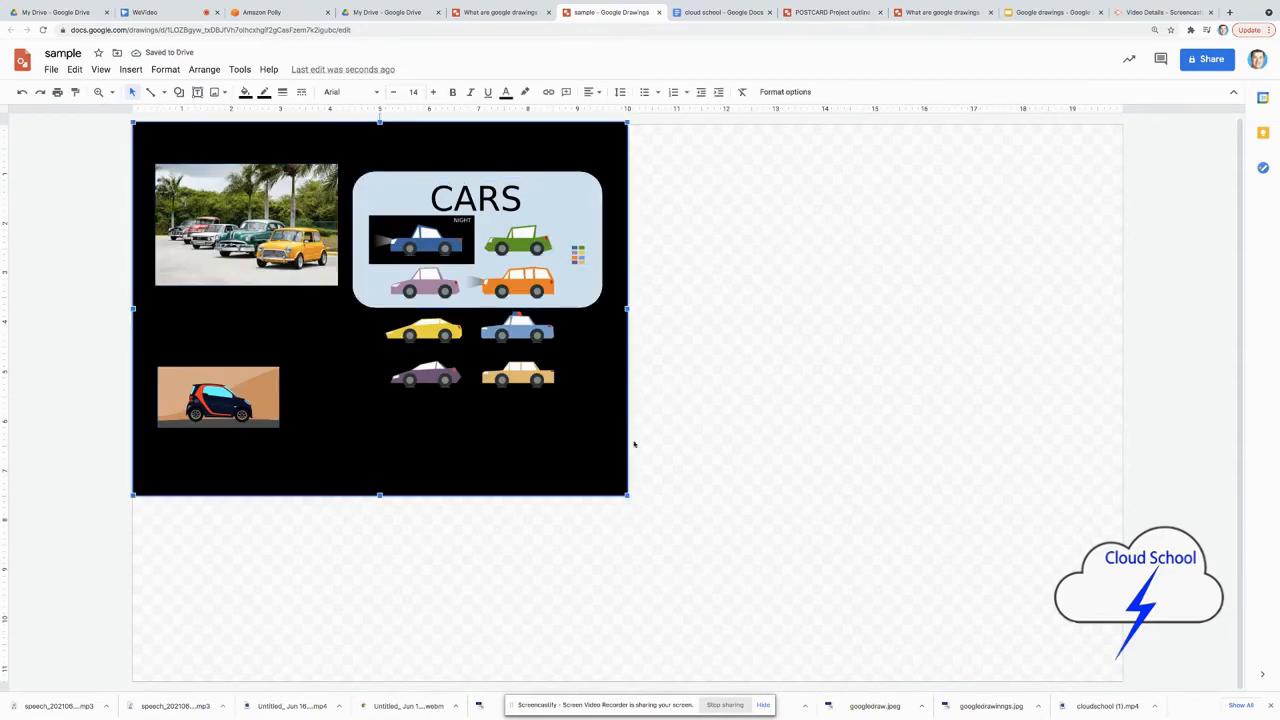
{"action": "left_click_drag", "start_coordinate": [627, 308], "coordinate": [1107, 308]}
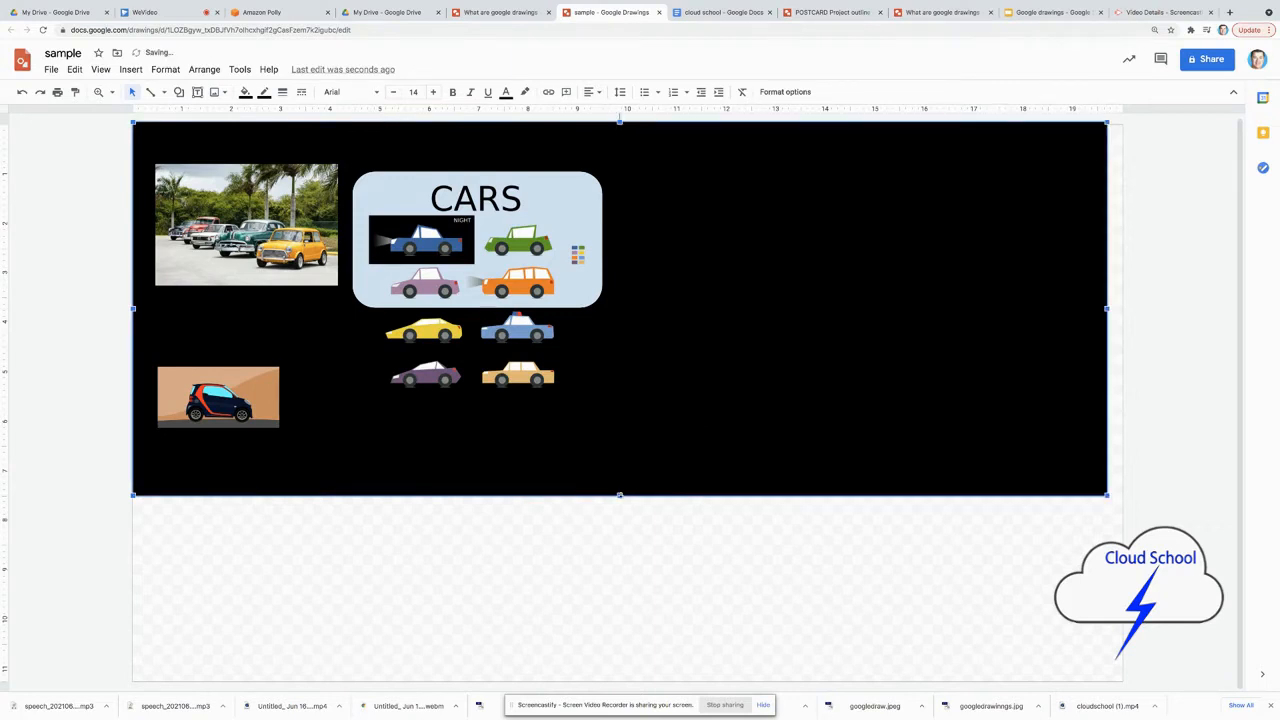
Move the car clip-art chart to the page's lower-right area and the small car picture below the black rectangle
{"action": "left_click", "coordinate": [474, 240]}
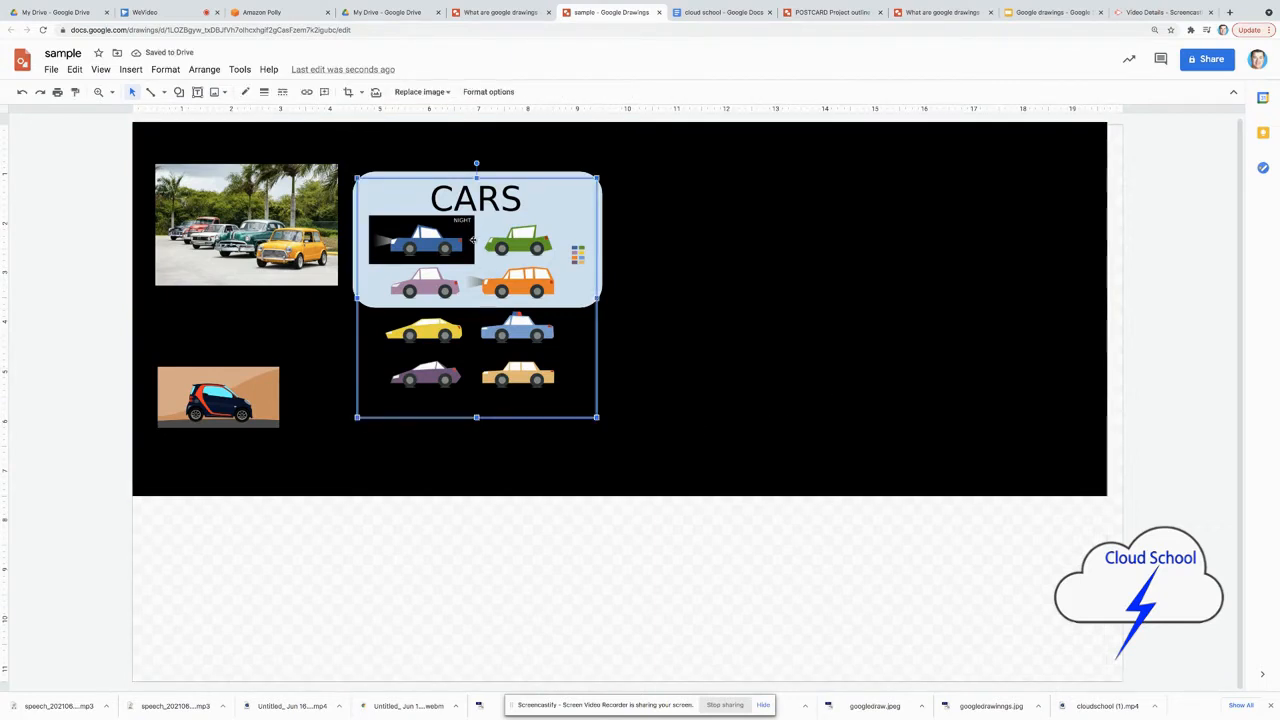
{"action": "left_click_drag", "start_coordinate": [475, 244], "coordinate": [951, 495]}
{"action": "left_click", "coordinate": [257, 388]}
{"action": "left_click_drag", "start_coordinate": [263, 421], "coordinate": [275, 607]}
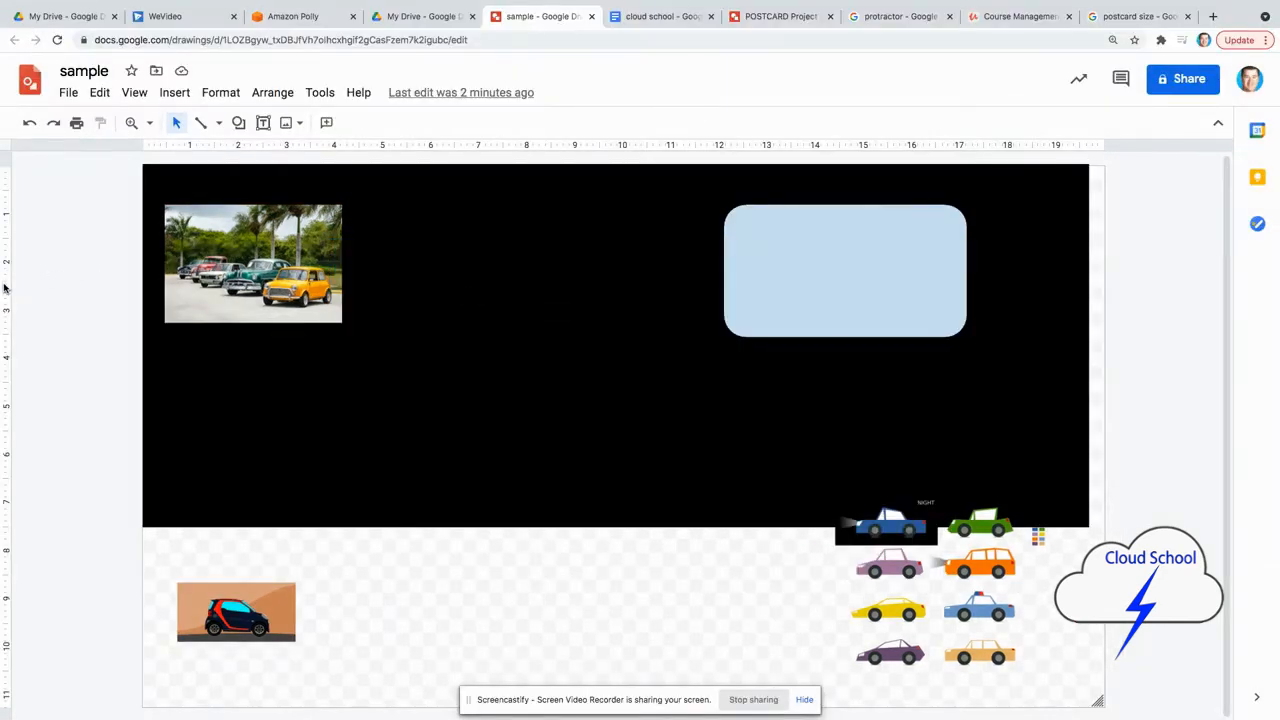
Place guides along the classic cars photo's right and bottom edges and turn off the display of guides
{"action": "left_click_drag", "start_coordinate": [5, 288], "coordinate": [342, 322]}
{"action": "left_click_drag", "start_coordinate": [270, 148], "coordinate": [278, 328]}
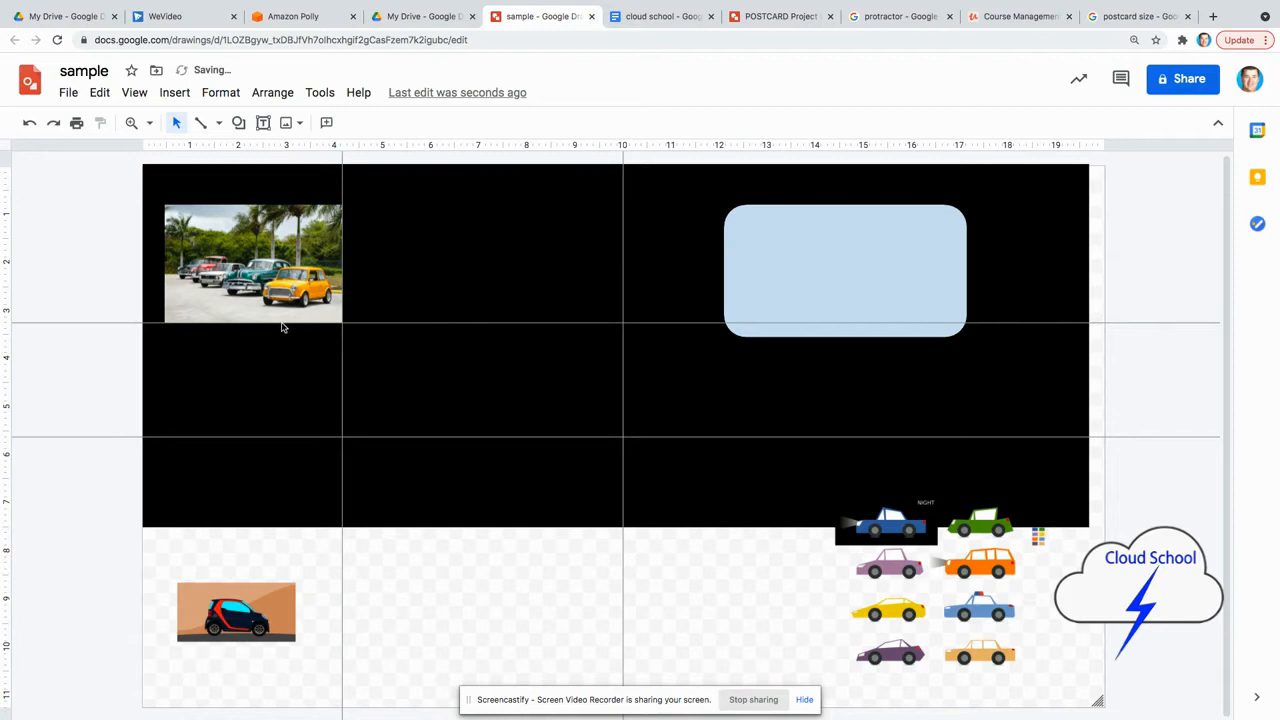
{"action": "left_click", "coordinate": [135, 93]}
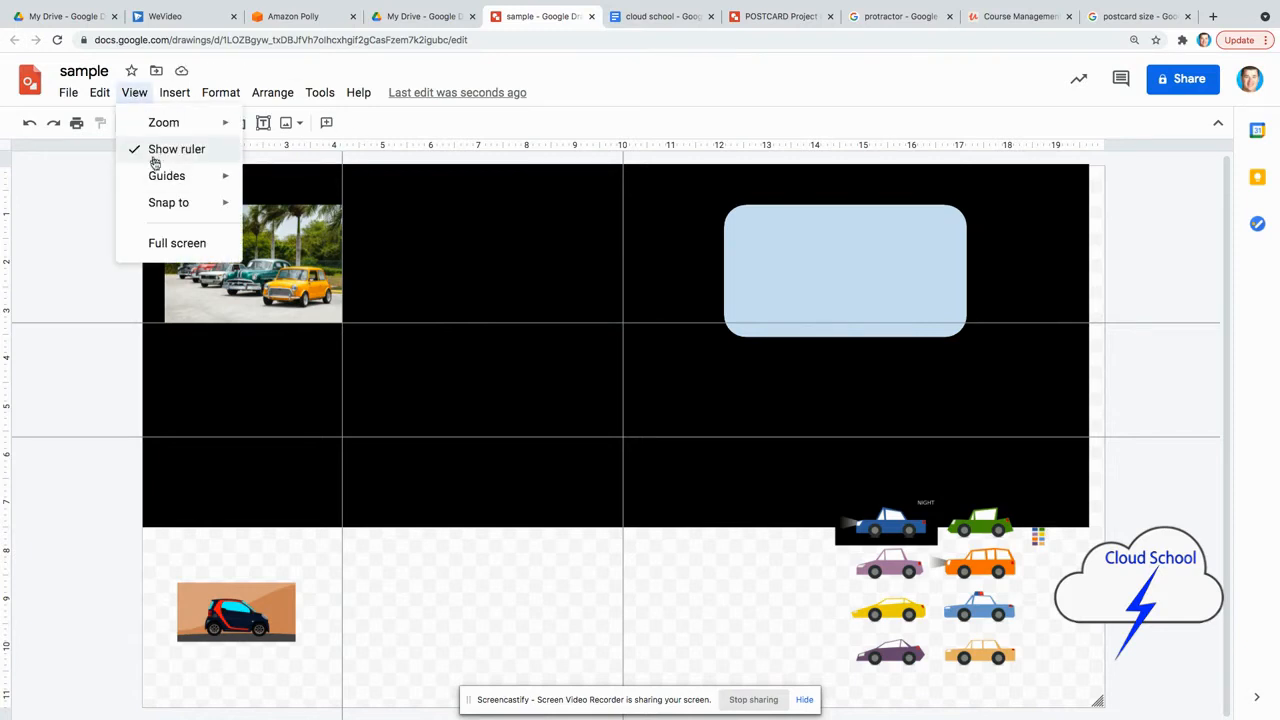
{"action": "mouse_move", "coordinate": [156, 173]}
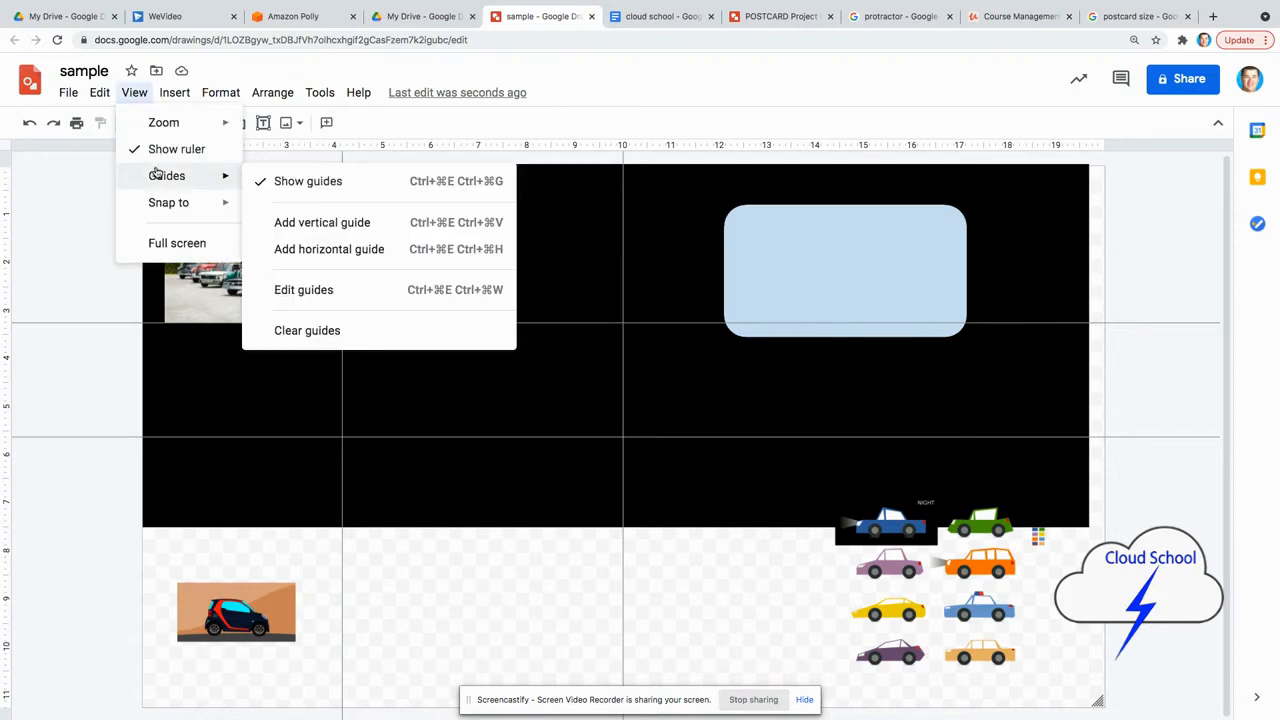
{"action": "left_click", "coordinate": [294, 177]}
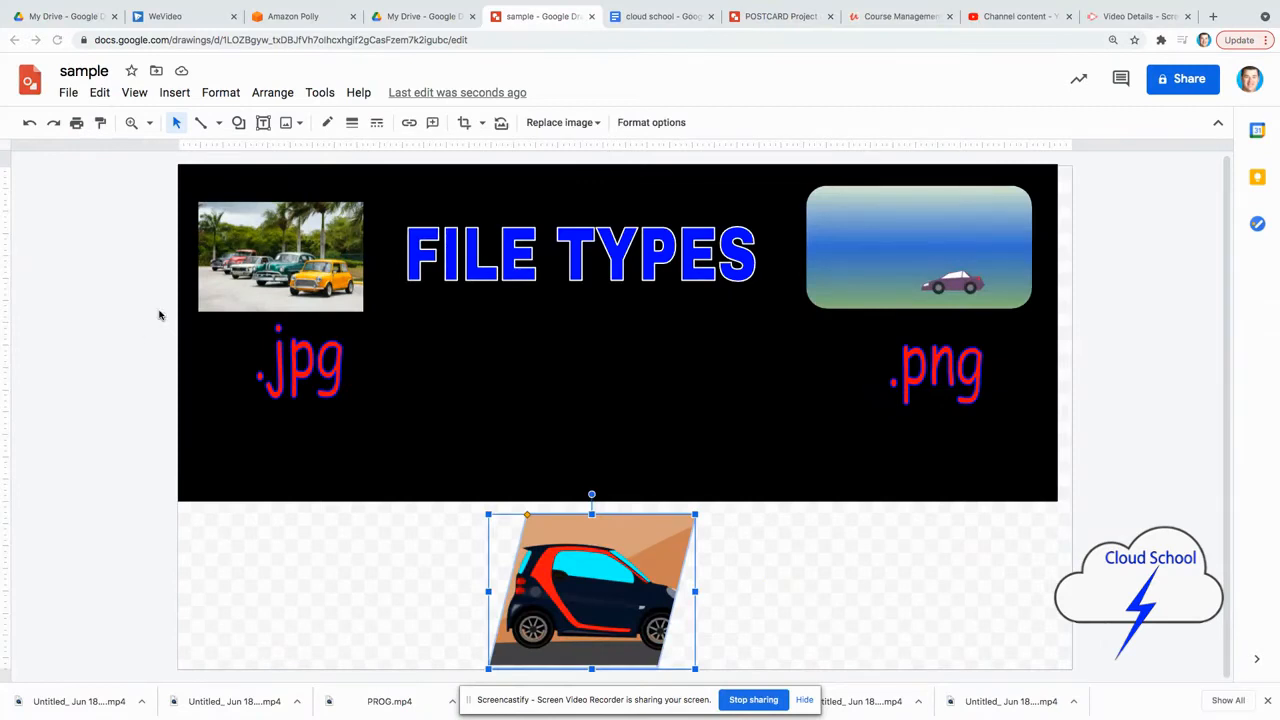
Download the drawing as a PNG image
{"action": "left_click", "coordinate": [69, 94]}
{"action": "mouse_move", "coordinate": [149, 286]}
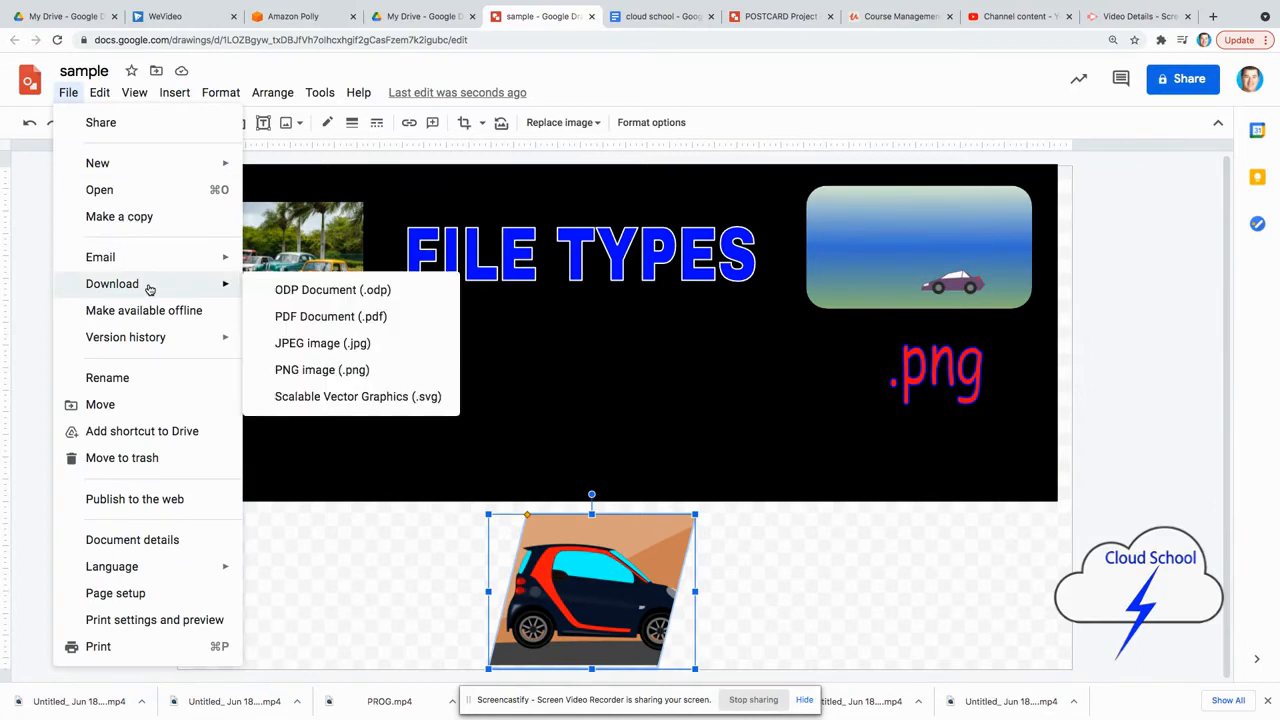
{"action": "left_click", "coordinate": [322, 370]}
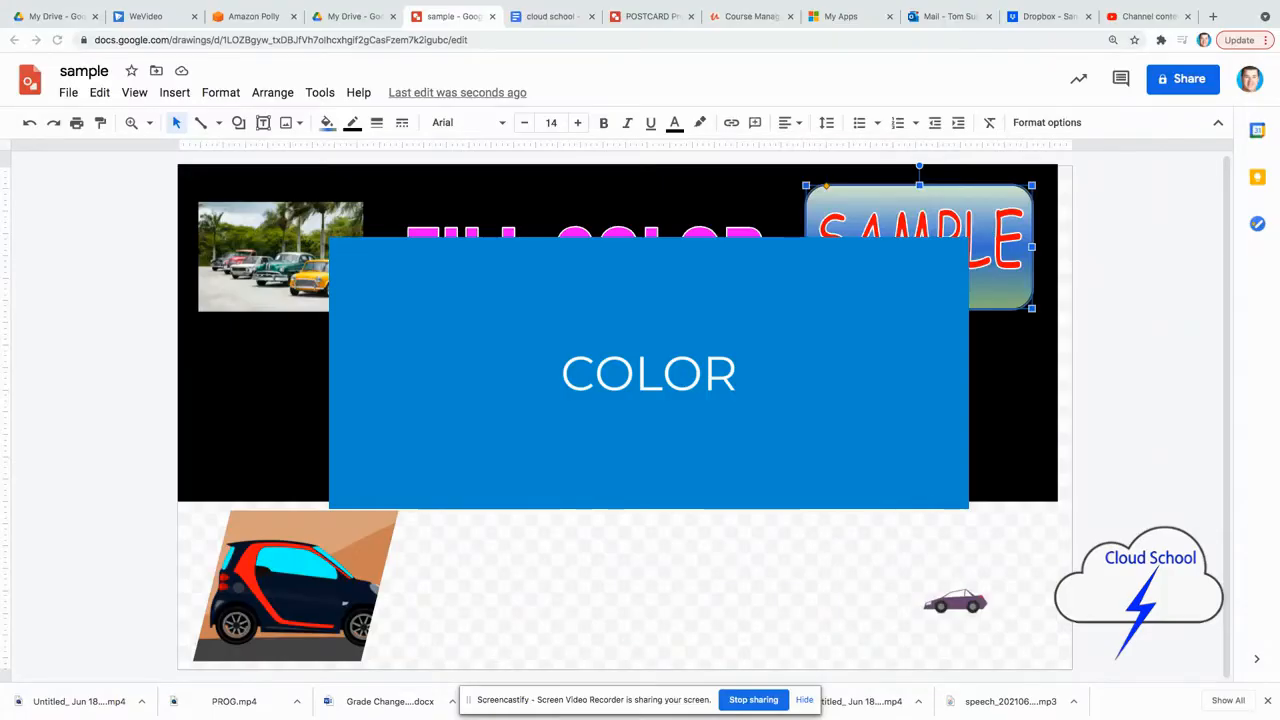
Set the FILL COLOR word art's fill to green and change it back to magenta
{"action": "left_click", "coordinate": [515, 271]}
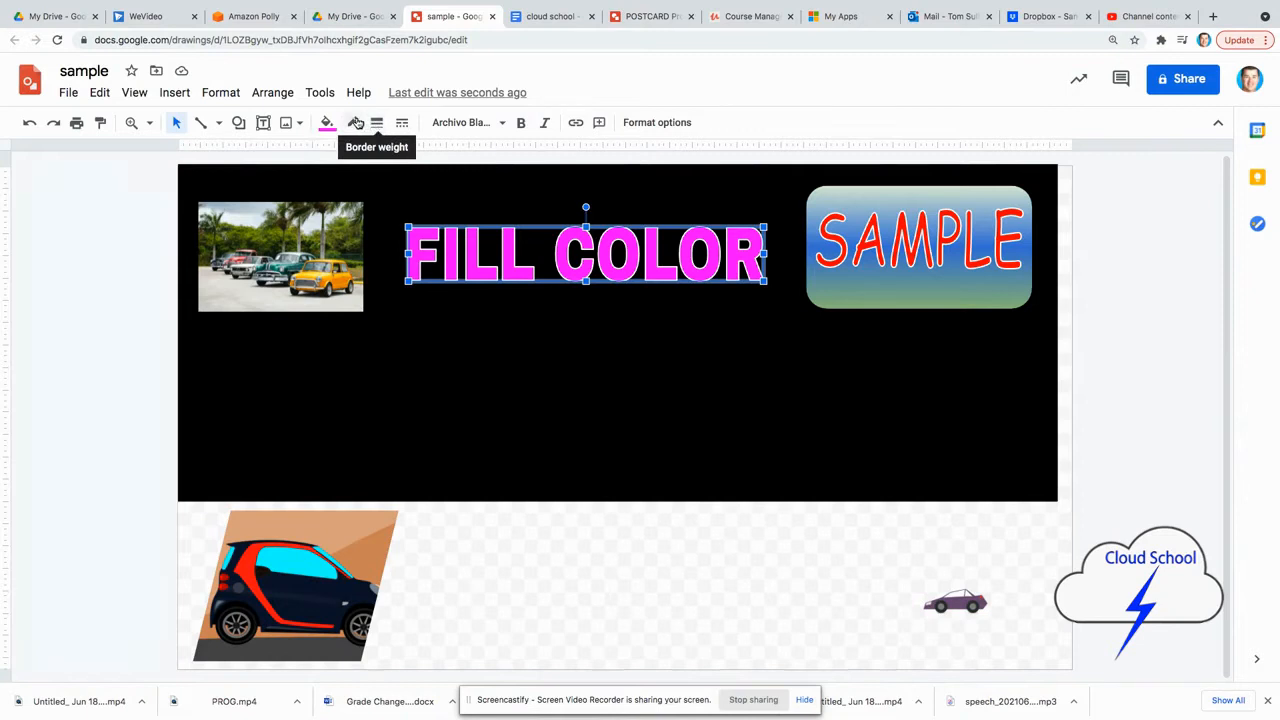
{"action": "left_click", "coordinate": [327, 123]}
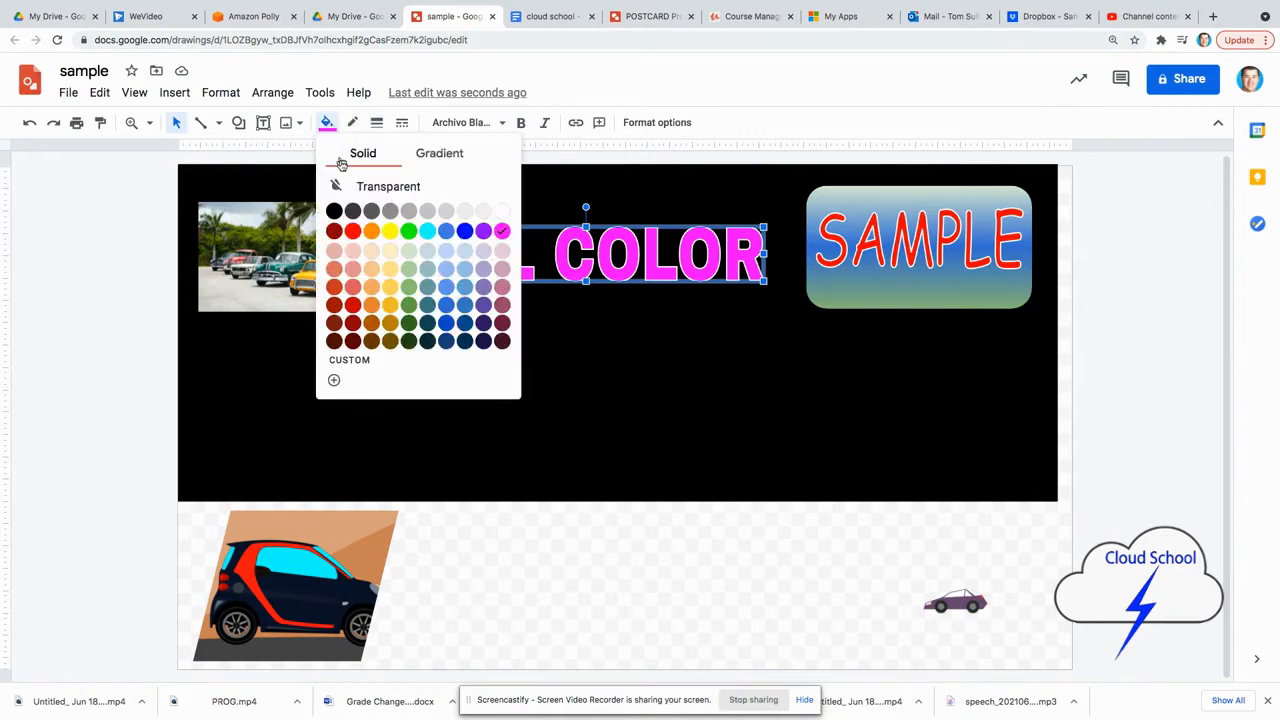
{"action": "left_click", "coordinate": [409, 232]}
{"action": "left_click", "coordinate": [327, 123]}
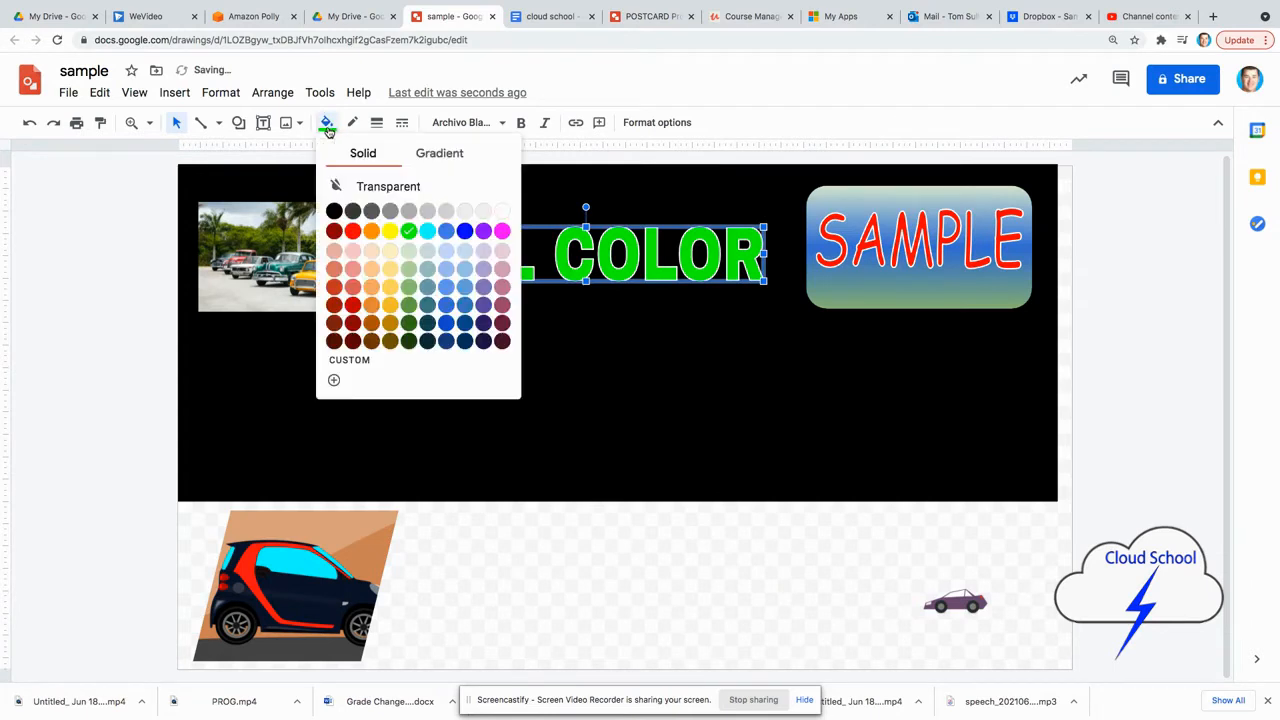
{"action": "left_click", "coordinate": [501, 232]}
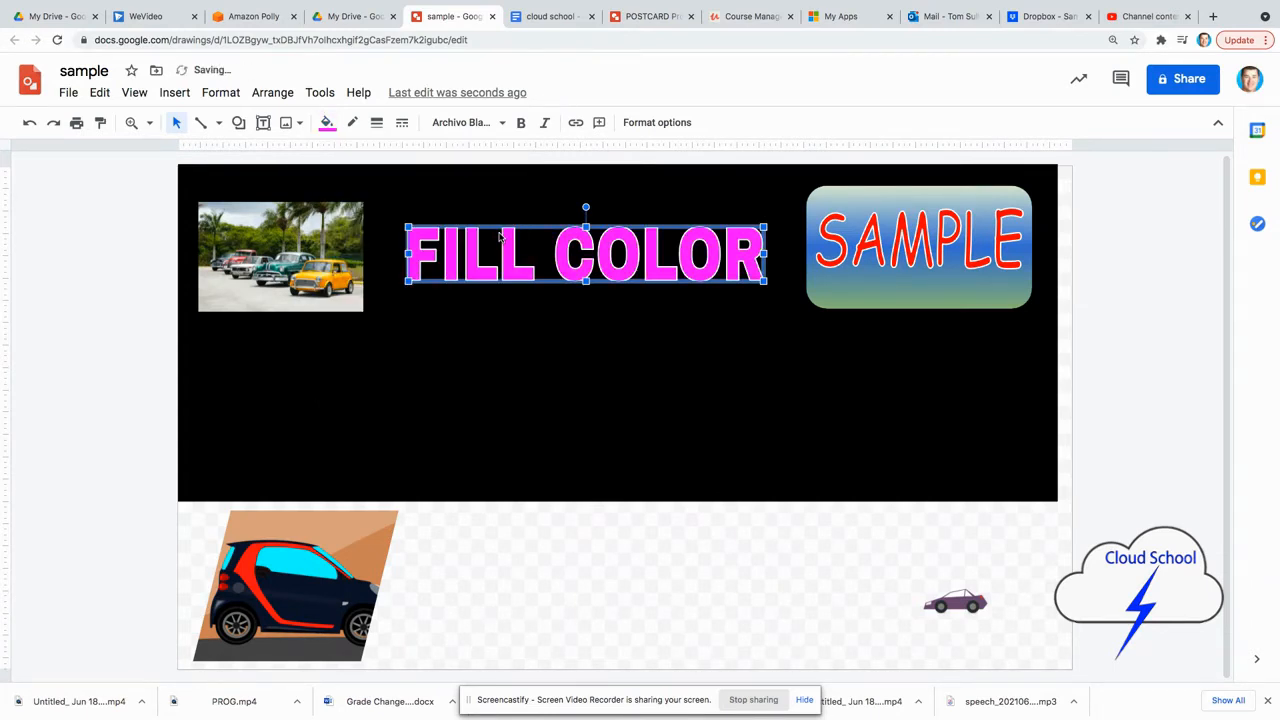
Set the SAMPLE word art's border color to black and change it to blue
{"action": "left_click", "coordinate": [873, 249]}
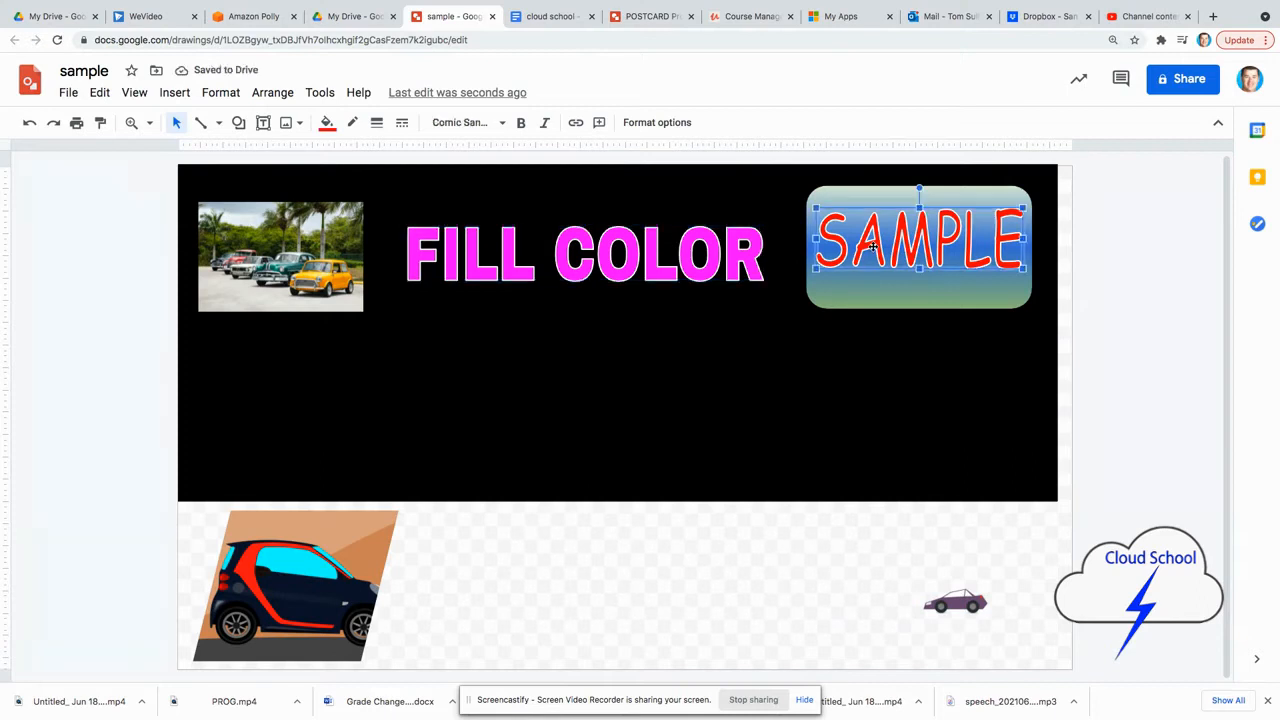
{"action": "left_click", "coordinate": [355, 124]}
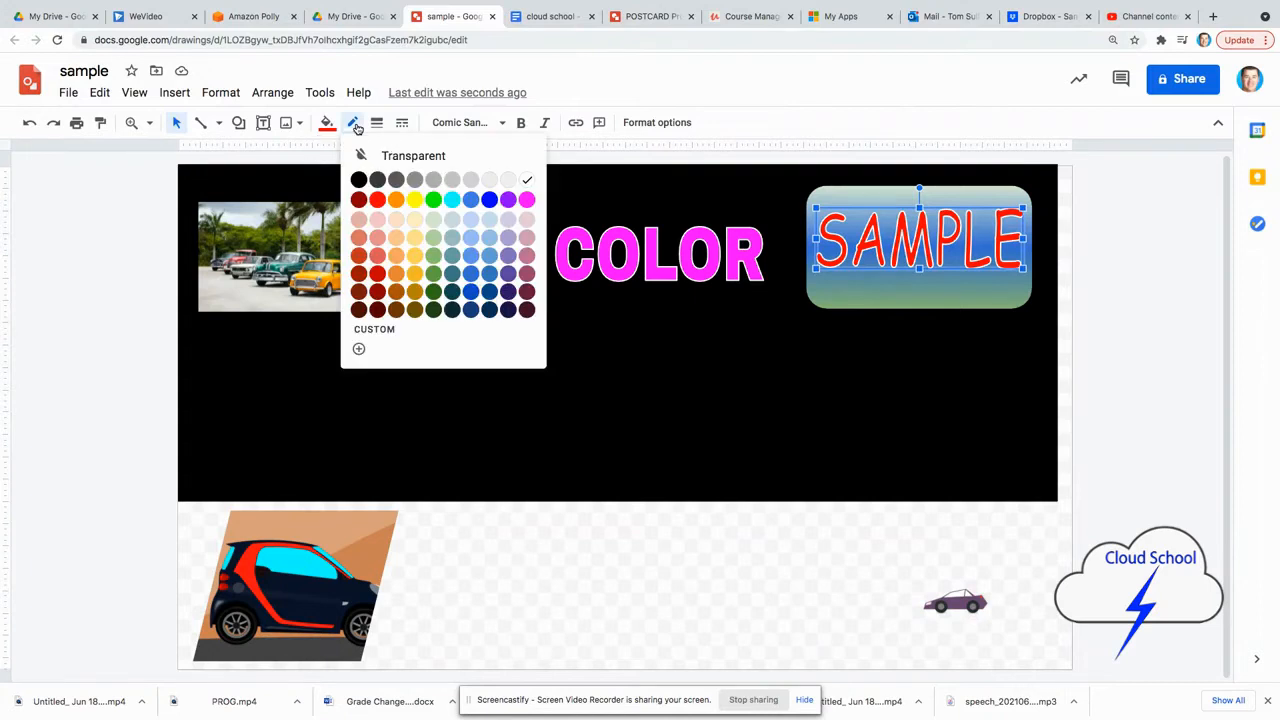
{"action": "left_click", "coordinate": [358, 181]}
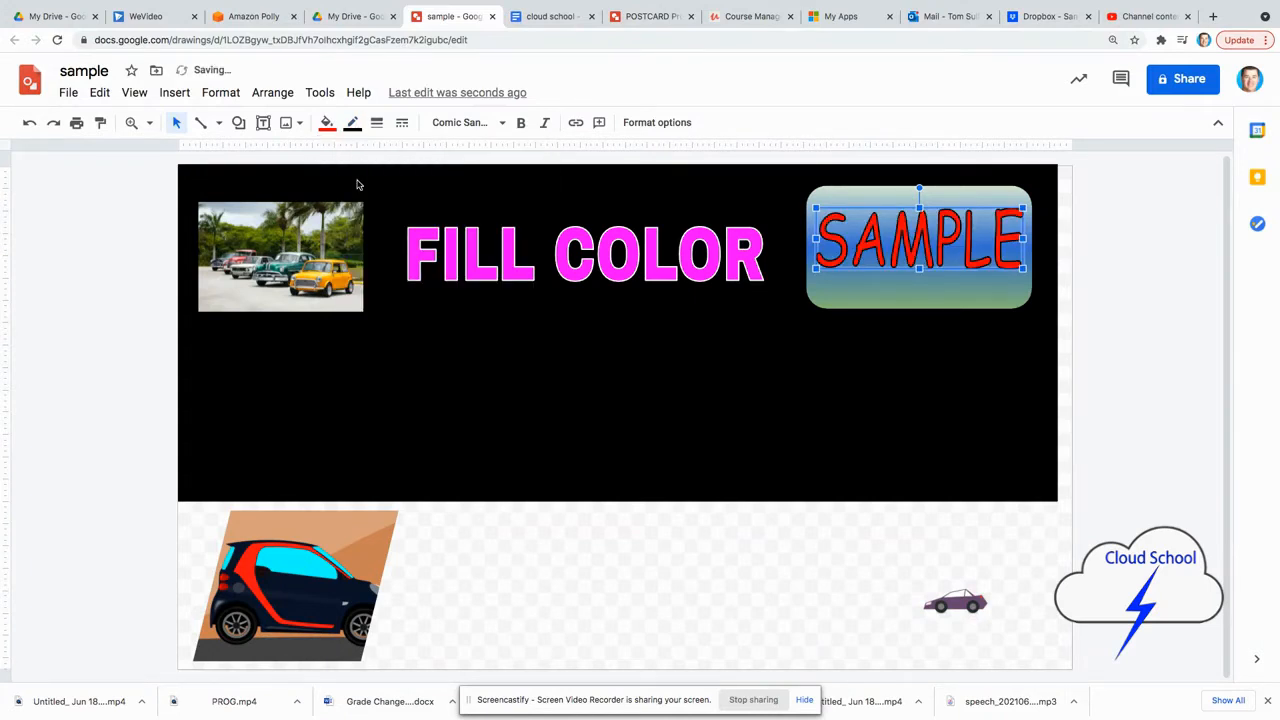
{"action": "left_click", "coordinate": [354, 125]}
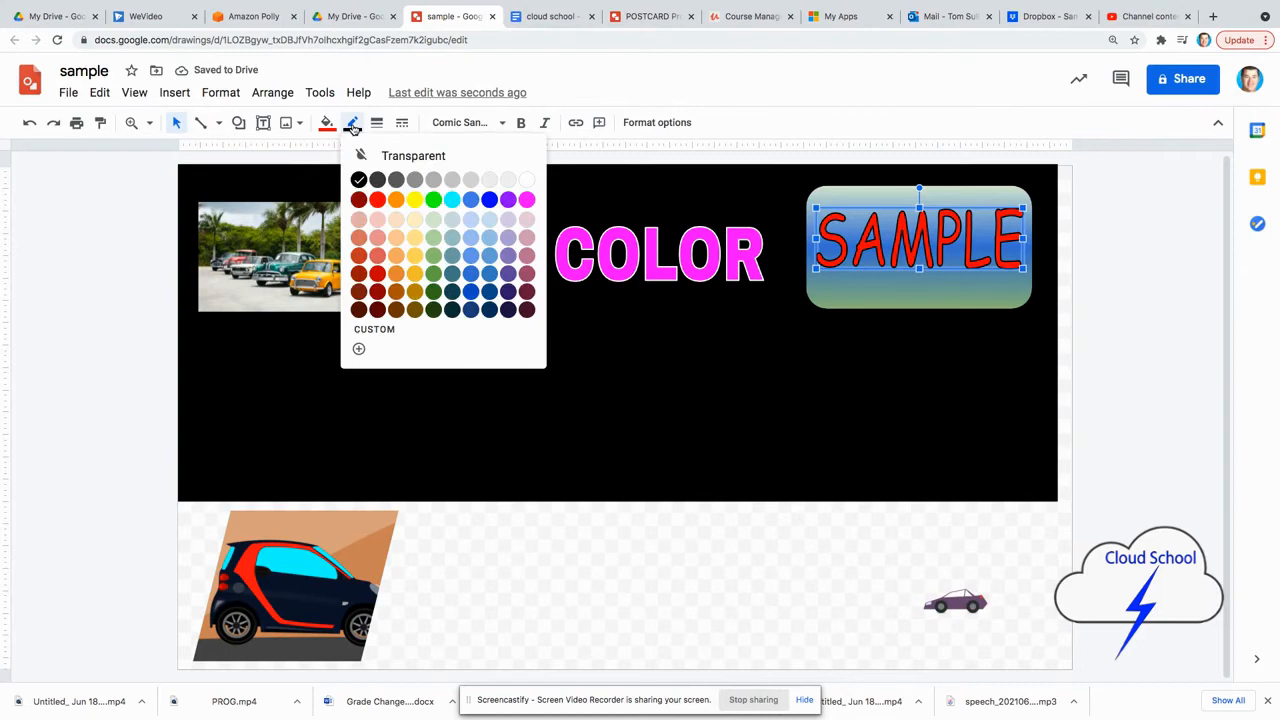
{"action": "left_click", "coordinate": [489, 200]}
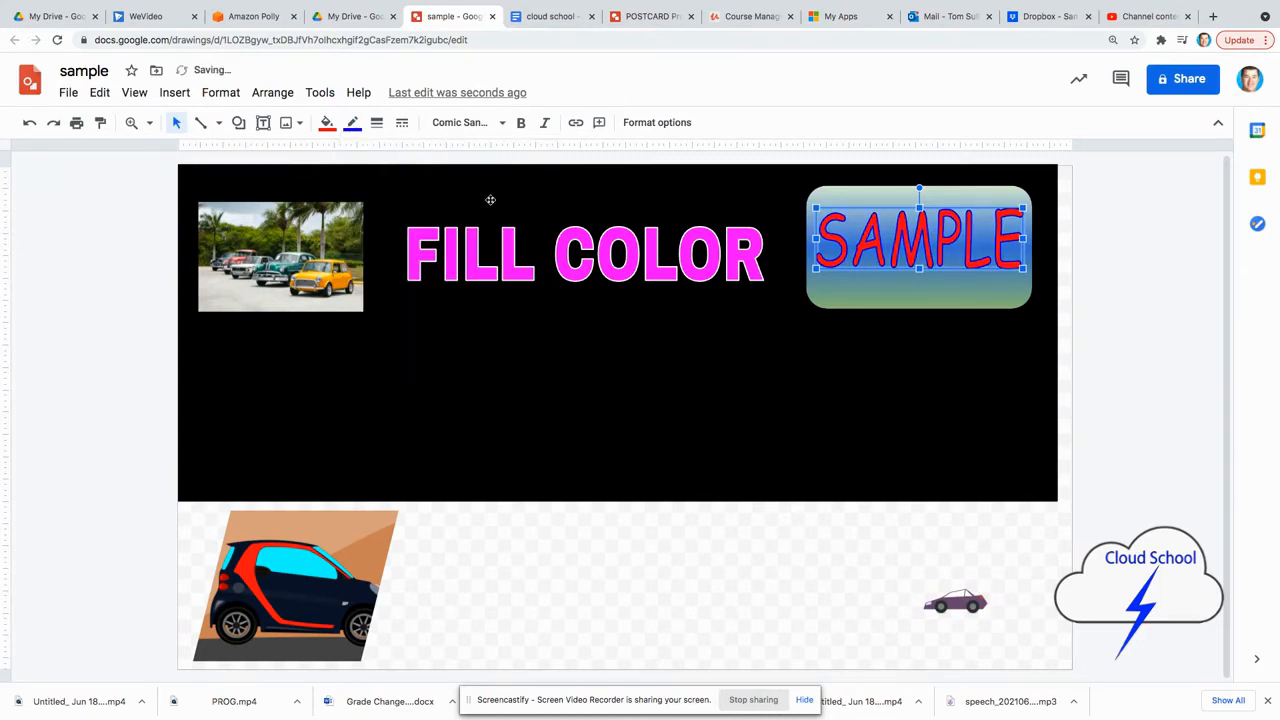
Try border weights of 1px and 8px on the SAMPLE word art and return it to 3px
{"action": "left_click", "coordinate": [378, 124]}
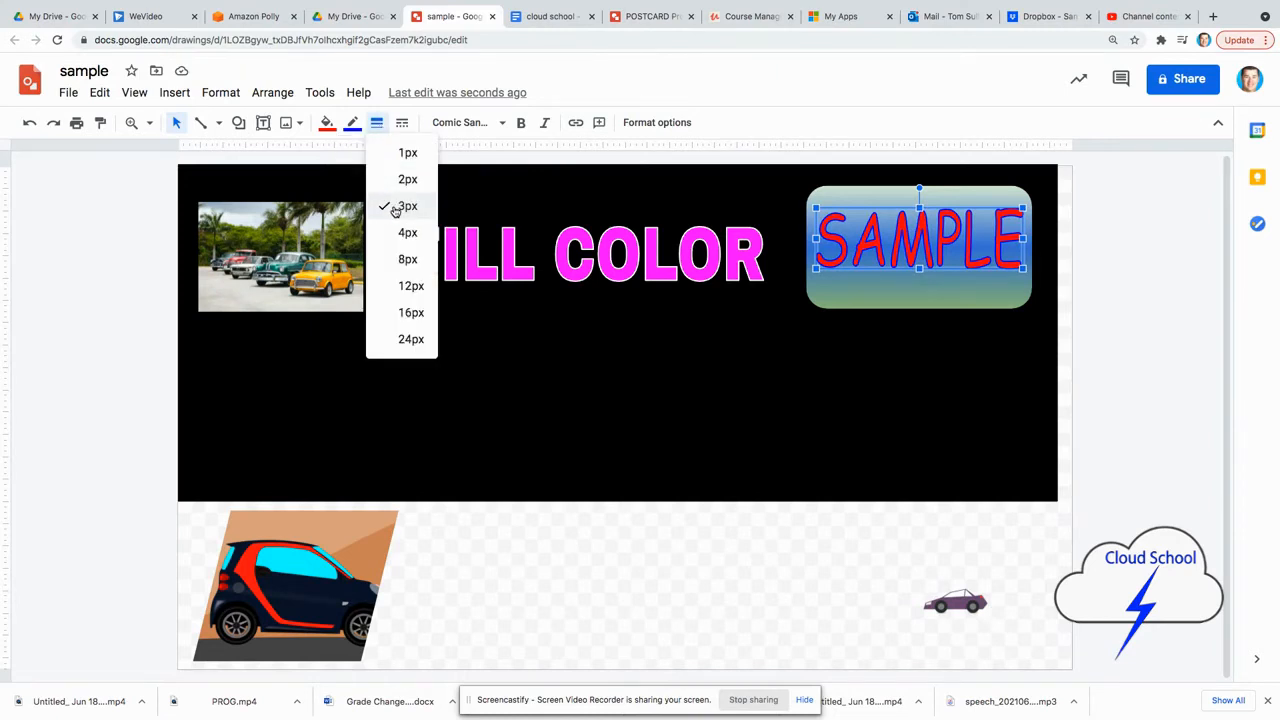
{"action": "left_click", "coordinate": [388, 154]}
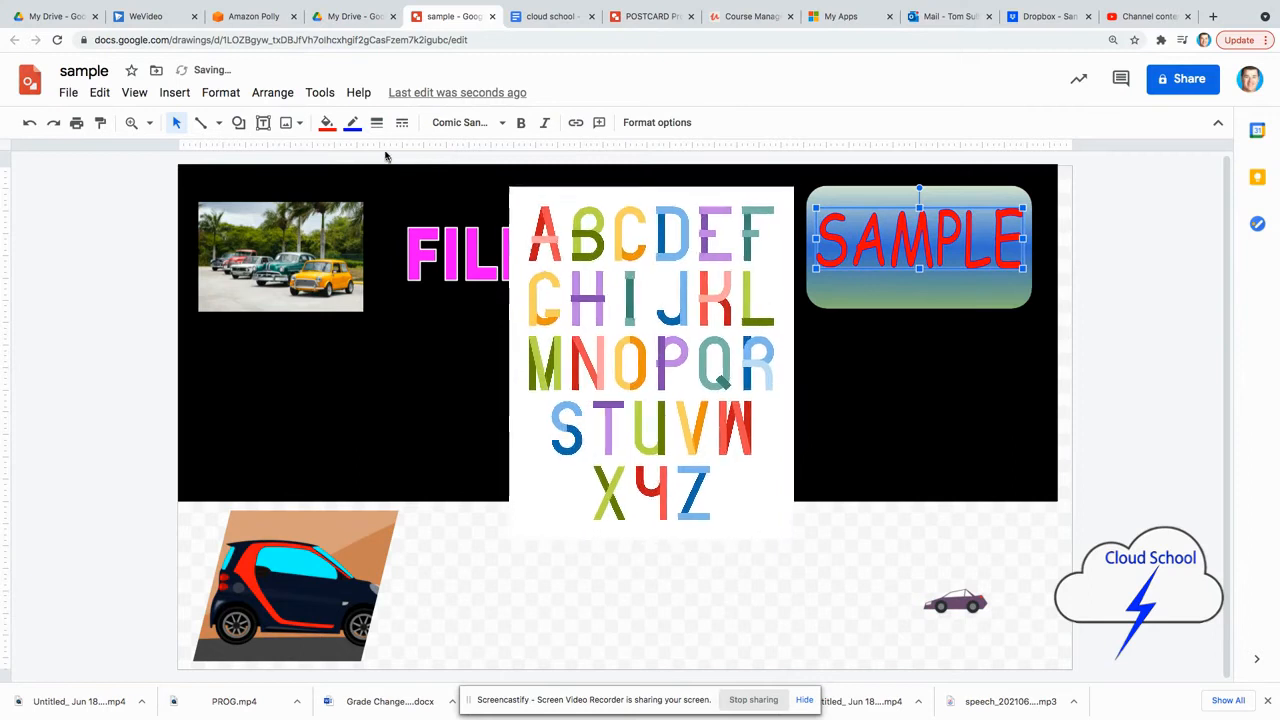
{"action": "left_click", "coordinate": [377, 123]}
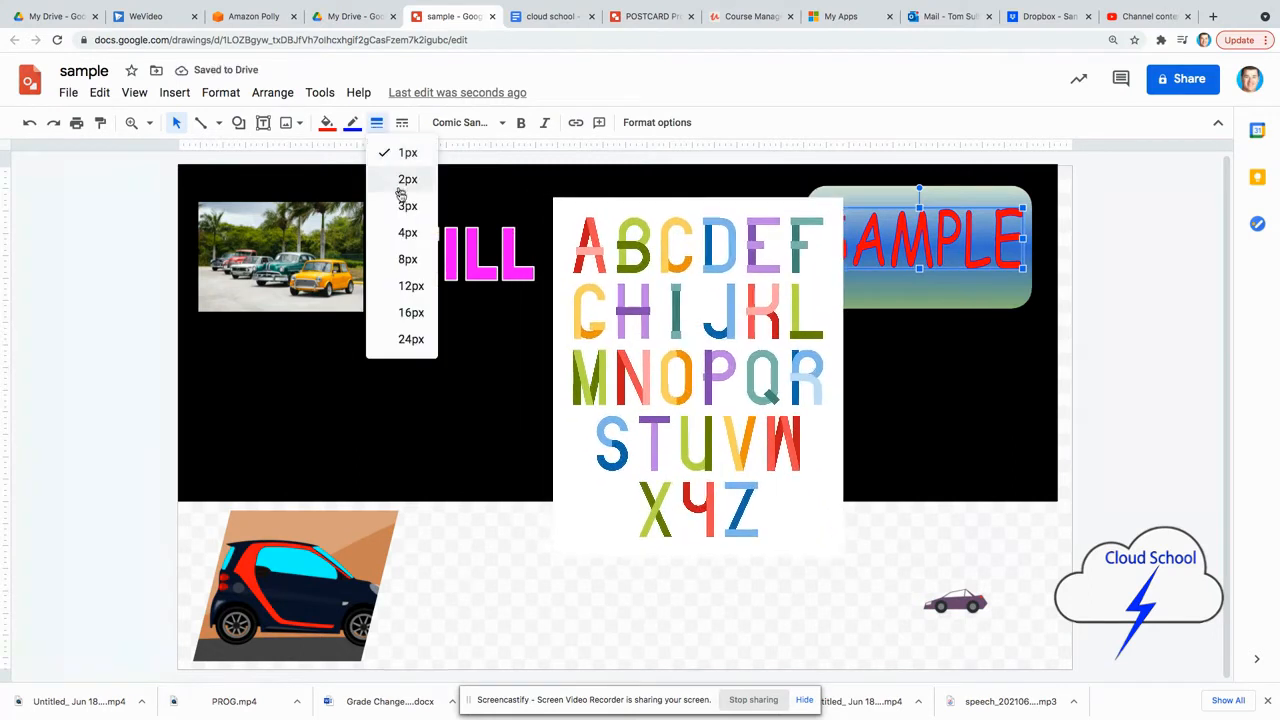
{"action": "left_click", "coordinate": [406, 258]}
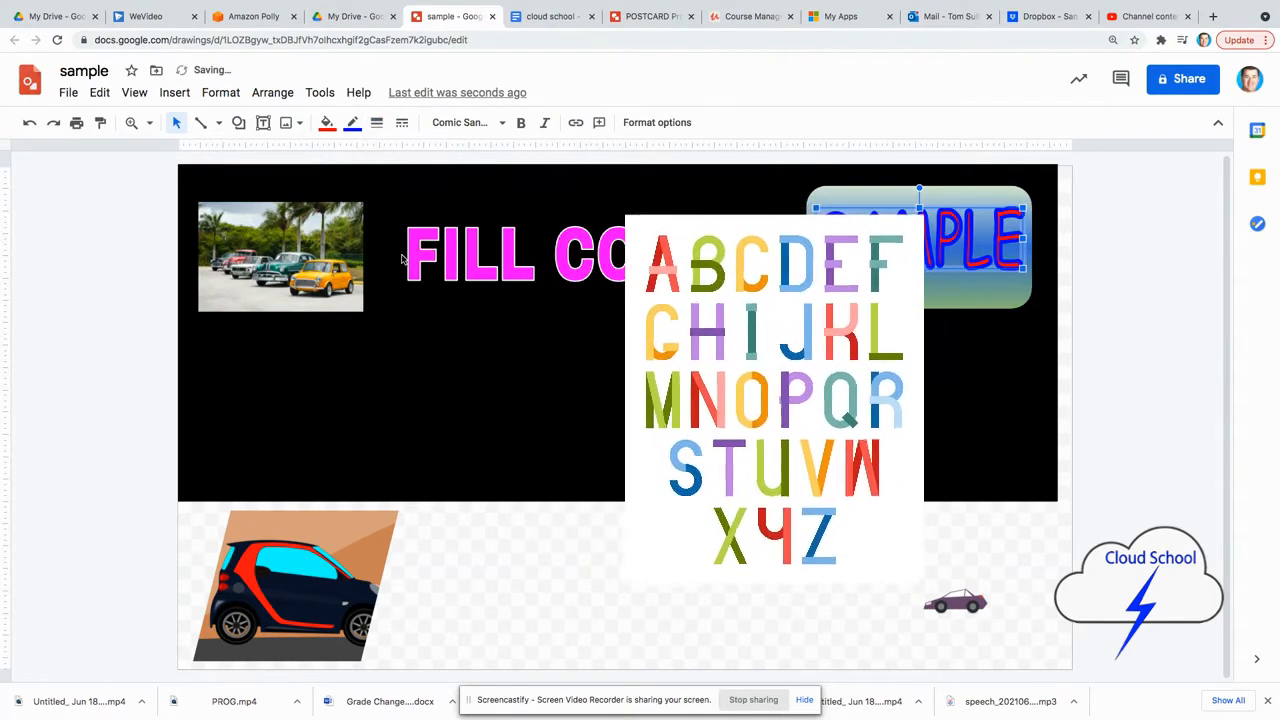
{"action": "left_click", "coordinate": [352, 122]}
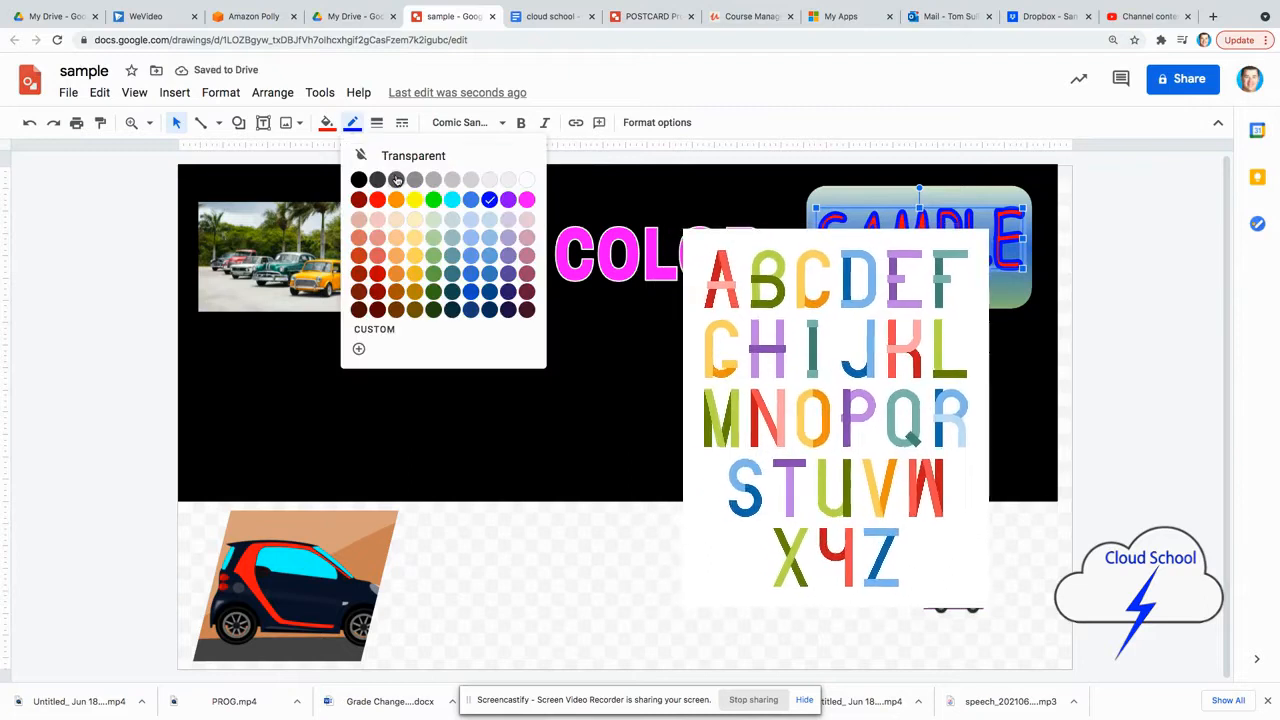
{"action": "left_click", "coordinate": [377, 122]}
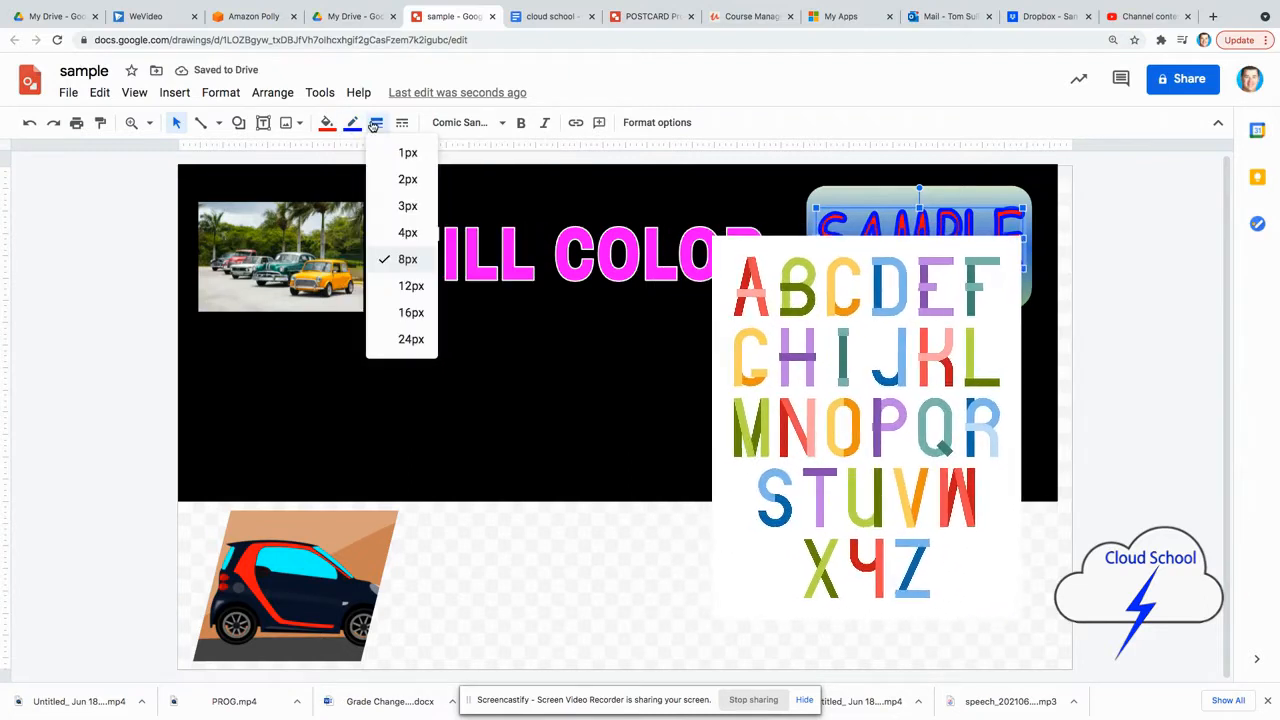
{"action": "left_click", "coordinate": [407, 207]}
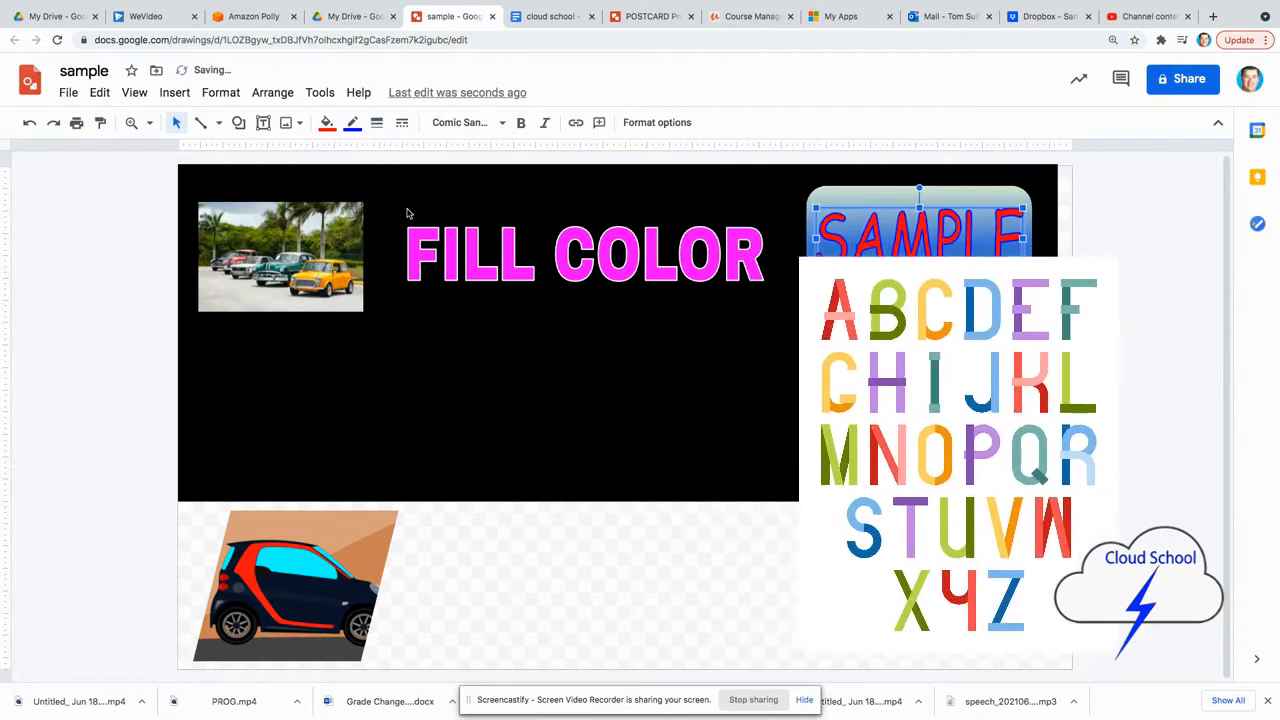
Open the fill color choices for the black rectangle
{"action": "left_click", "coordinate": [475, 275]}
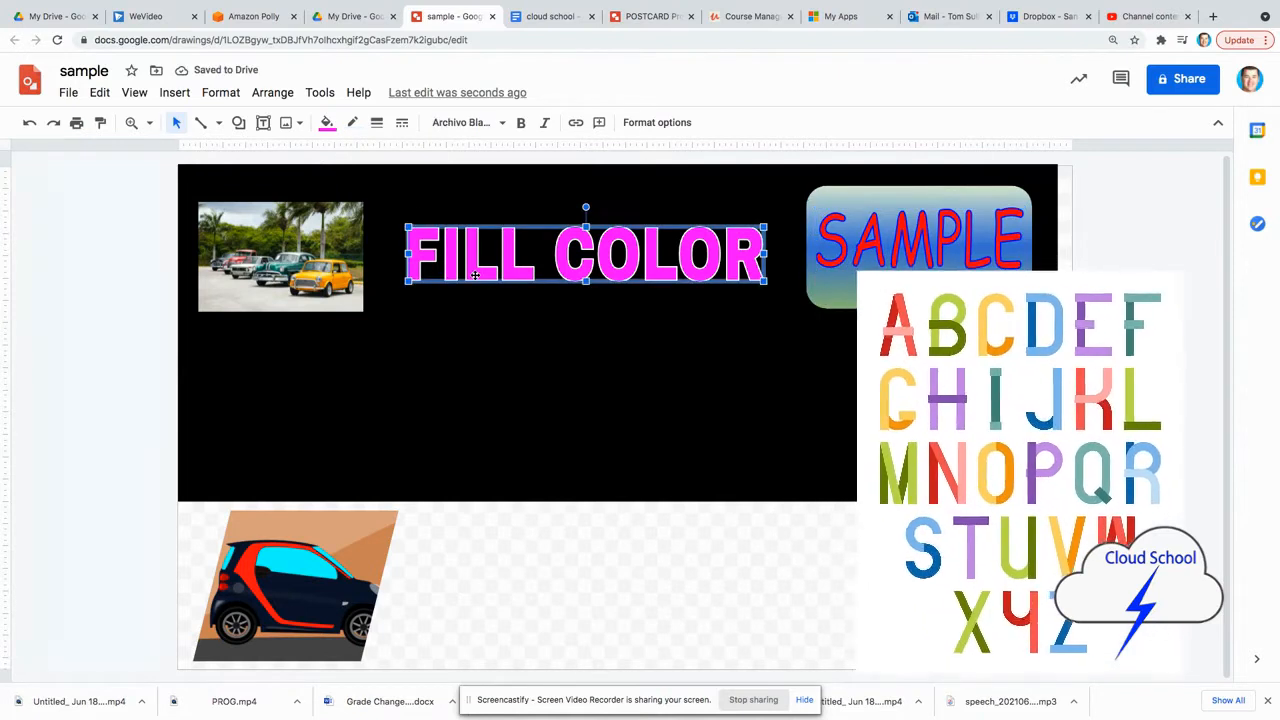
{"action": "left_click", "coordinate": [464, 371]}
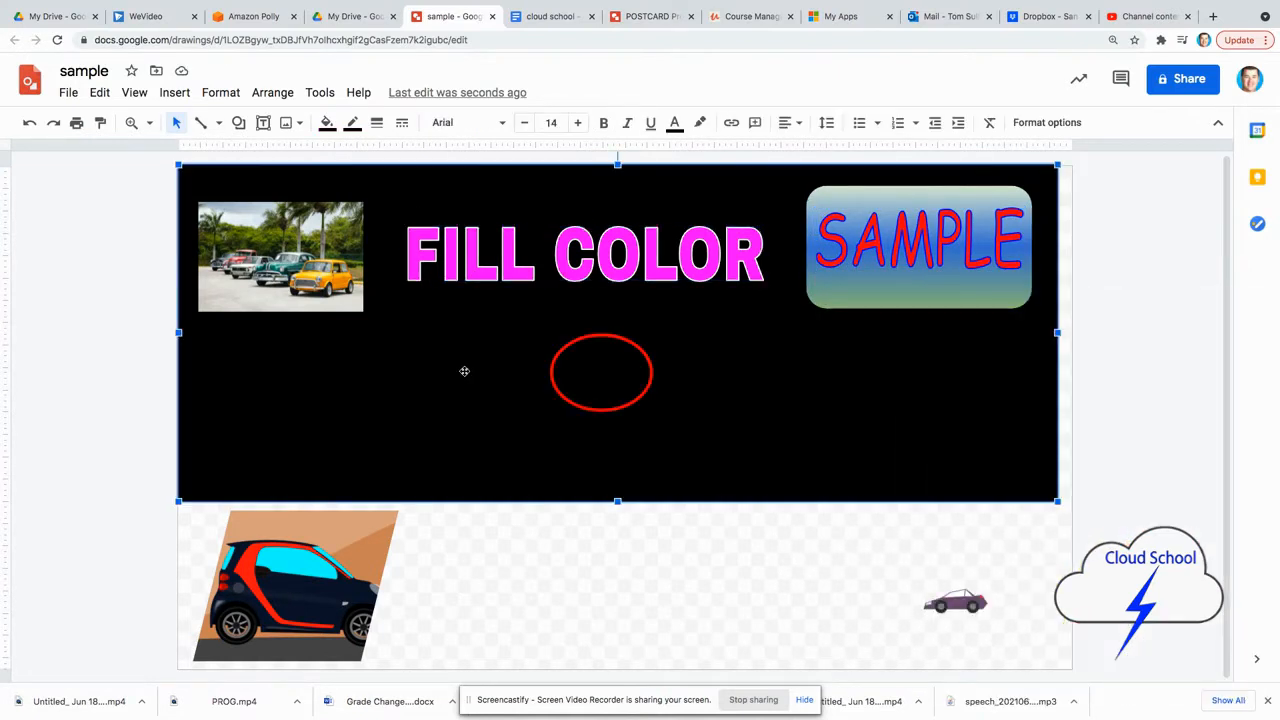
{"action": "left_click", "coordinate": [327, 122]}
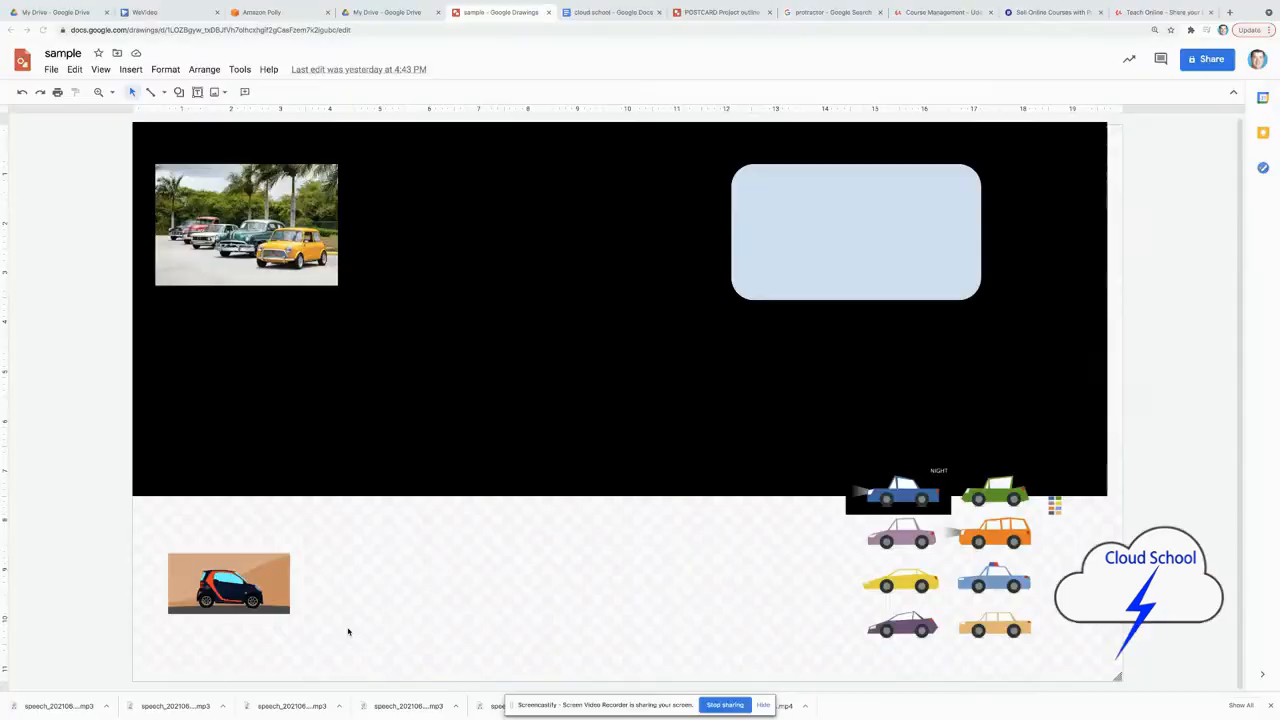
Enlarge the small car picture and move it right so it overlaps the black rectangle's lower edge
{"action": "left_click", "coordinate": [270, 566]}
{"action": "left_click_drag", "start_coordinate": [293, 521], "coordinate": [409, 403]}
{"action": "left_click_drag", "start_coordinate": [362, 558], "coordinate": [519, 558]}
Crop the small car picture on all four sides so that only the car and its immediate background remain
{"action": "double_click", "coordinate": [526, 537]}
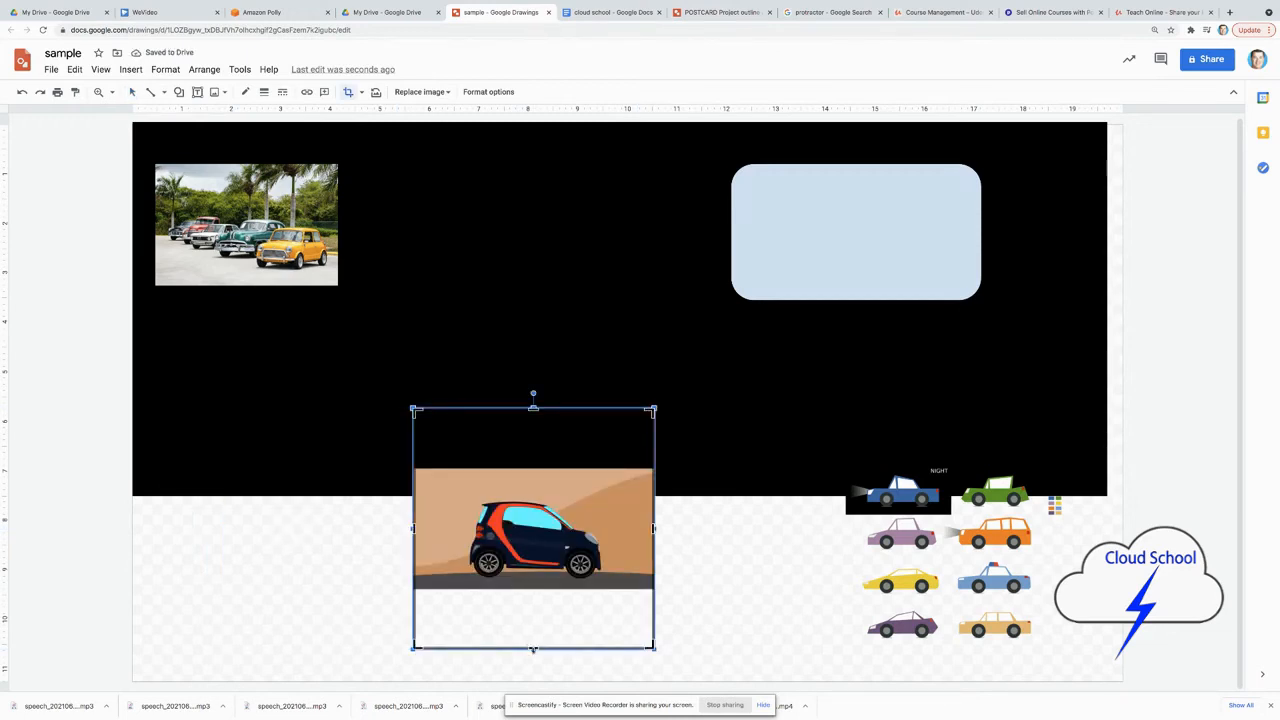
{"action": "left_click_drag", "start_coordinate": [533, 648], "coordinate": [534, 587]}
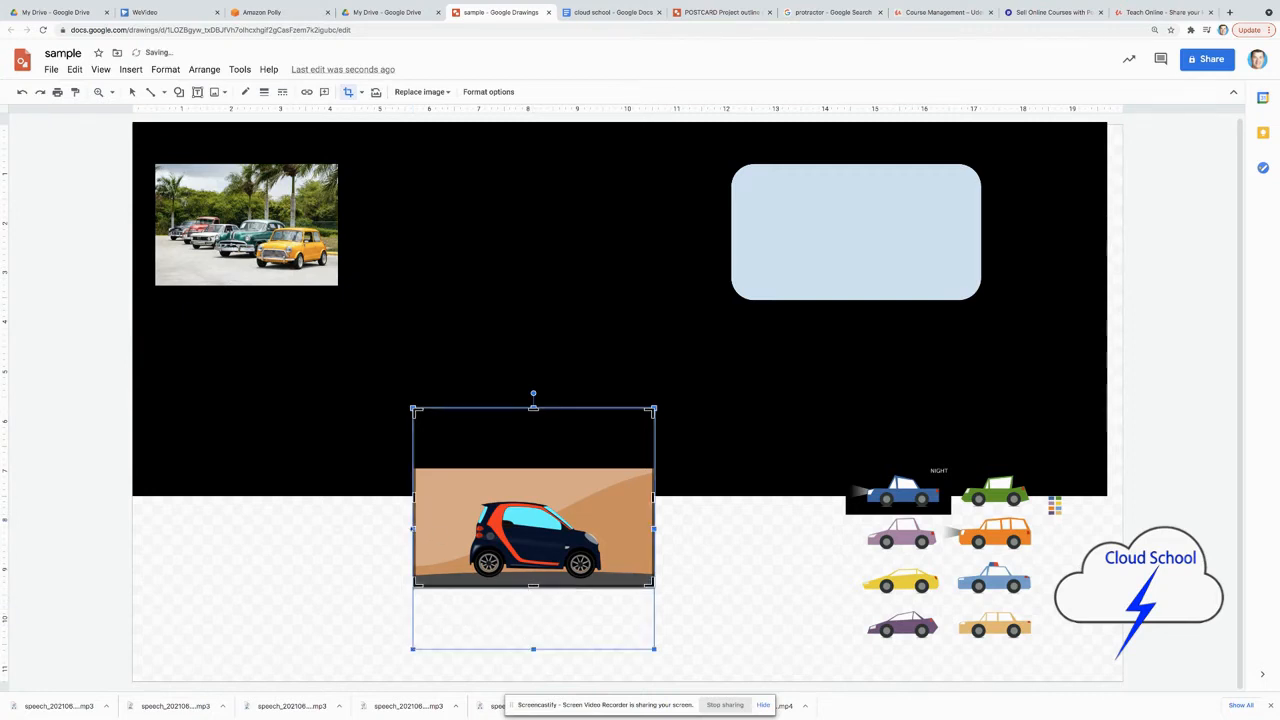
{"action": "left_click_drag", "start_coordinate": [475, 485], "coordinate": [514, 485]}
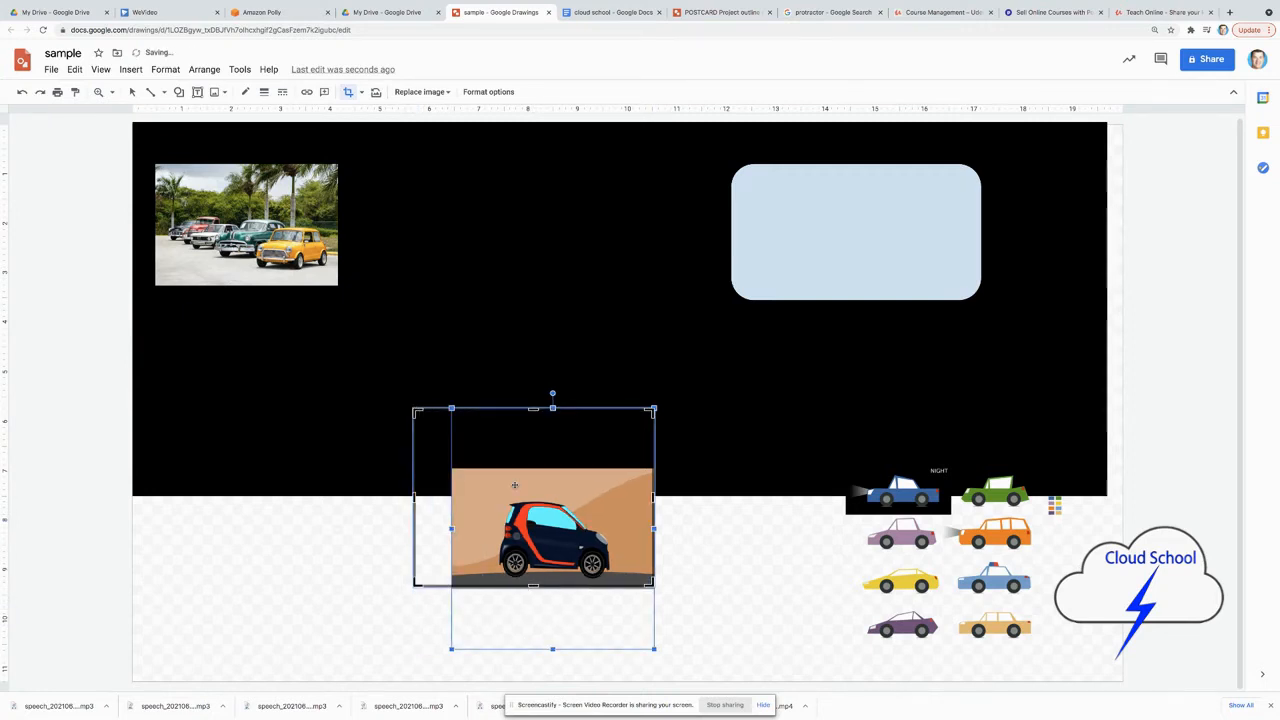
{"action": "key", "text": "ctrl+z"}
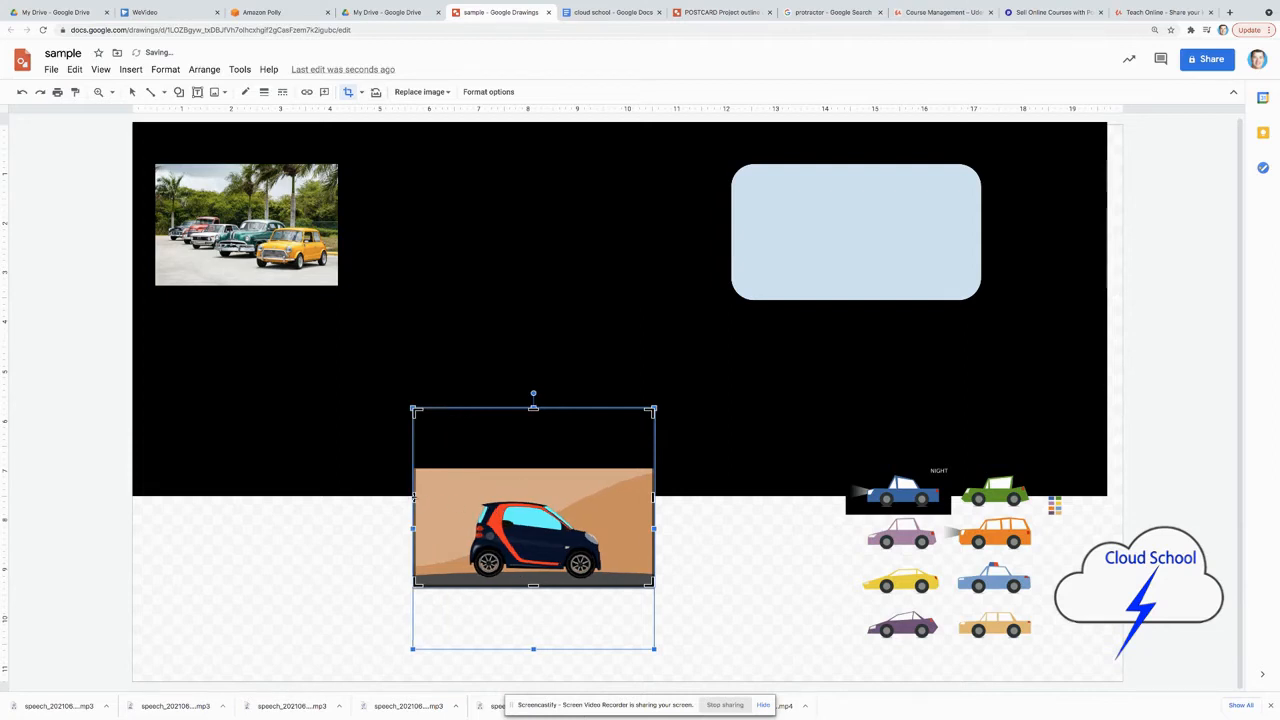
{"action": "left_click_drag", "start_coordinate": [413, 497], "coordinate": [449, 497]}
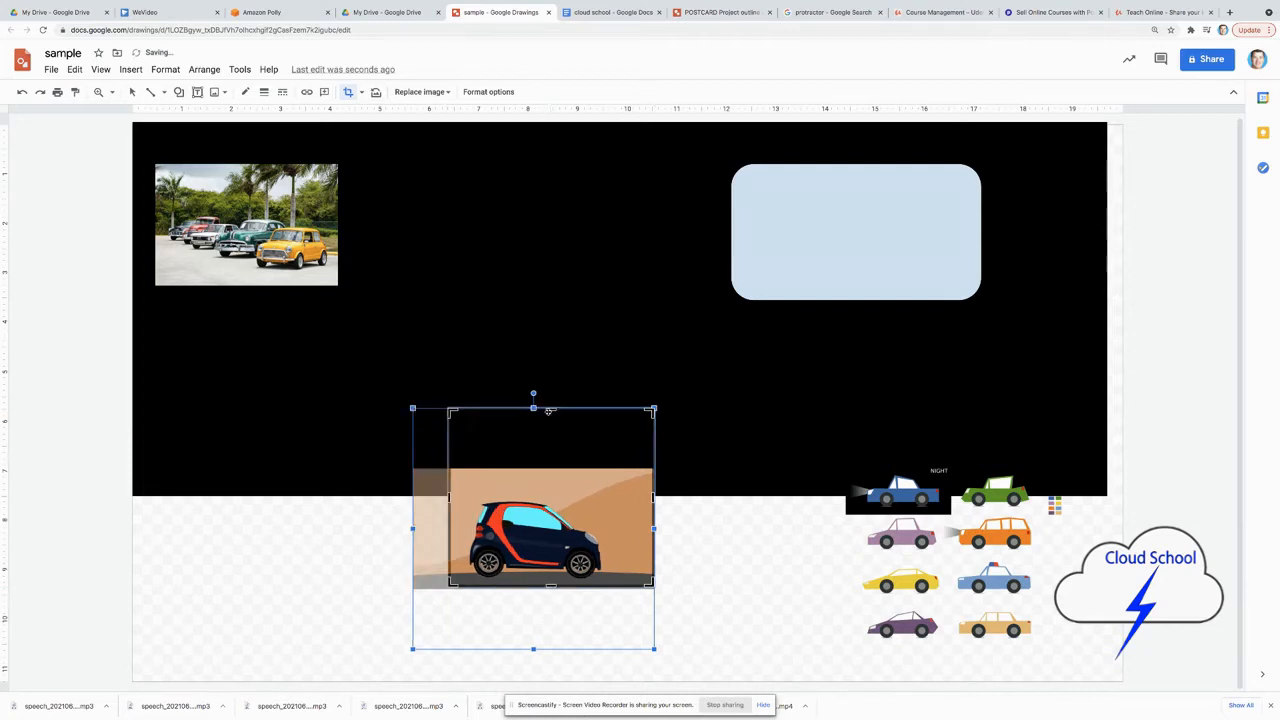
{"action": "left_click_drag", "start_coordinate": [548, 416], "coordinate": [550, 474]}
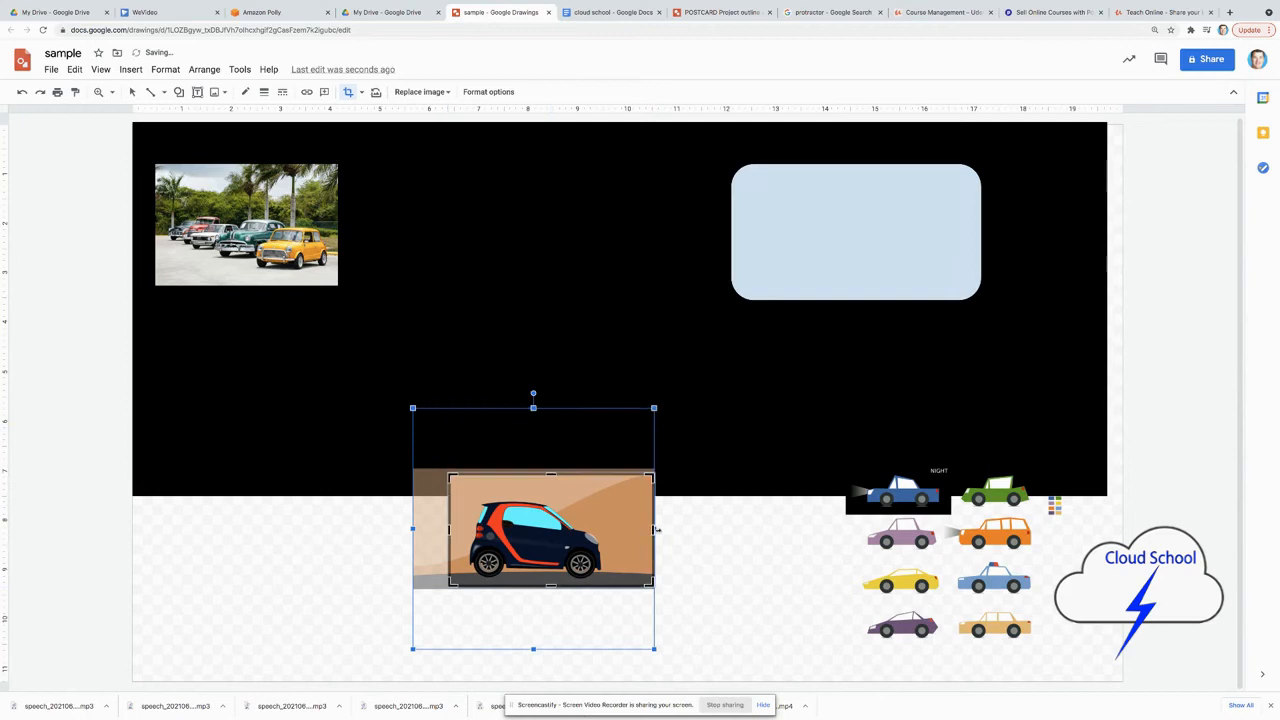
{"action": "left_click_drag", "start_coordinate": [652, 529], "coordinate": [605, 529]}
Enlarge the picture slightly inside its crop frame, recenter the car and finish the crop
{"action": "left_click_drag", "start_coordinate": [654, 409], "coordinate": [667, 394]}
{"action": "left_click_drag", "start_coordinate": [537, 520], "coordinate": [535, 523]}
{"action": "left_click", "coordinate": [351, 586]}
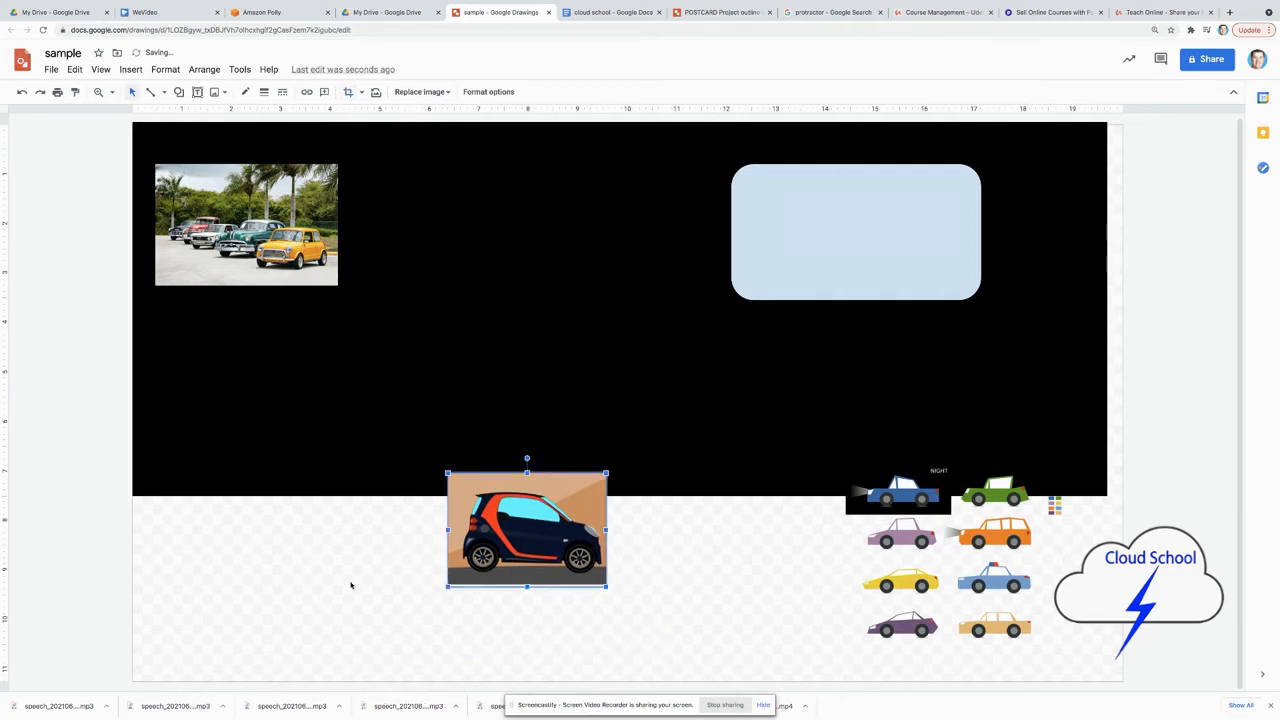
Crop the car clip-art chart to the purple car in its lower-left corner and place it to the right of the small car picture
{"action": "left_click_drag", "start_coordinate": [896, 586], "coordinate": [684, 542]}
{"action": "right_click", "coordinate": [684, 542]}
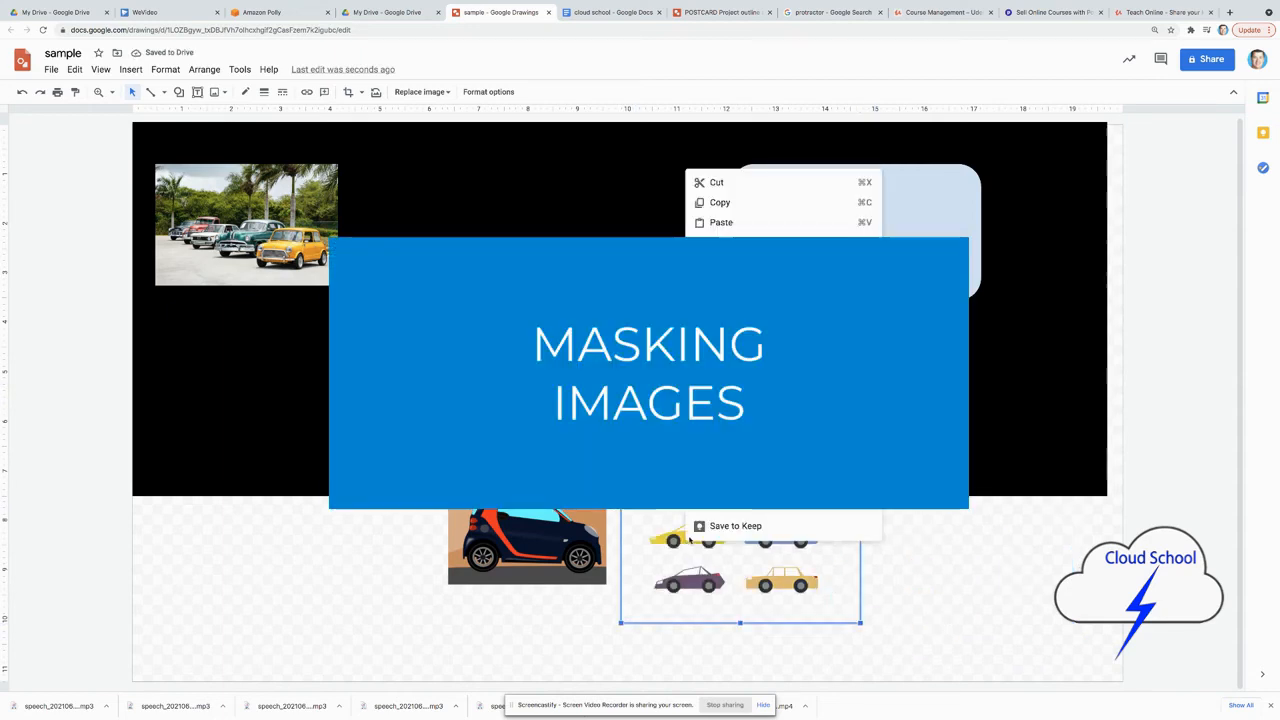
{"action": "left_click", "coordinate": [733, 455]}
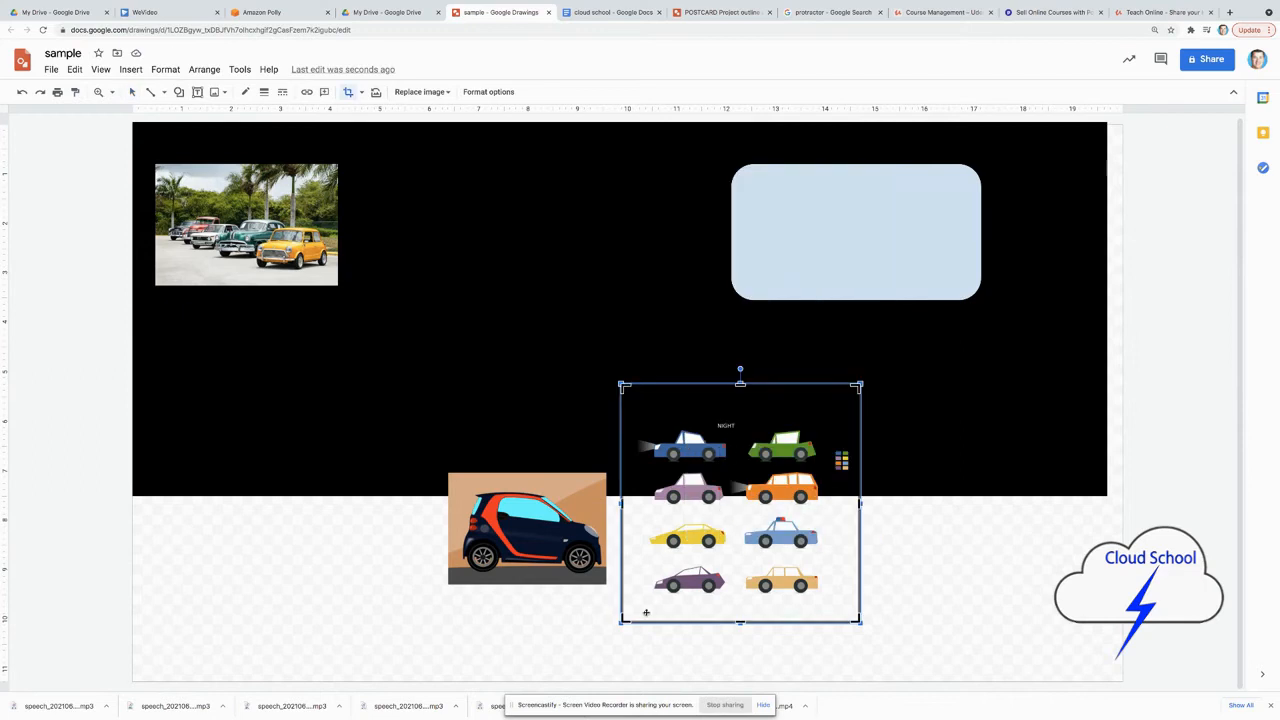
{"action": "left_click_drag", "start_coordinate": [623, 621], "coordinate": [648, 597]}
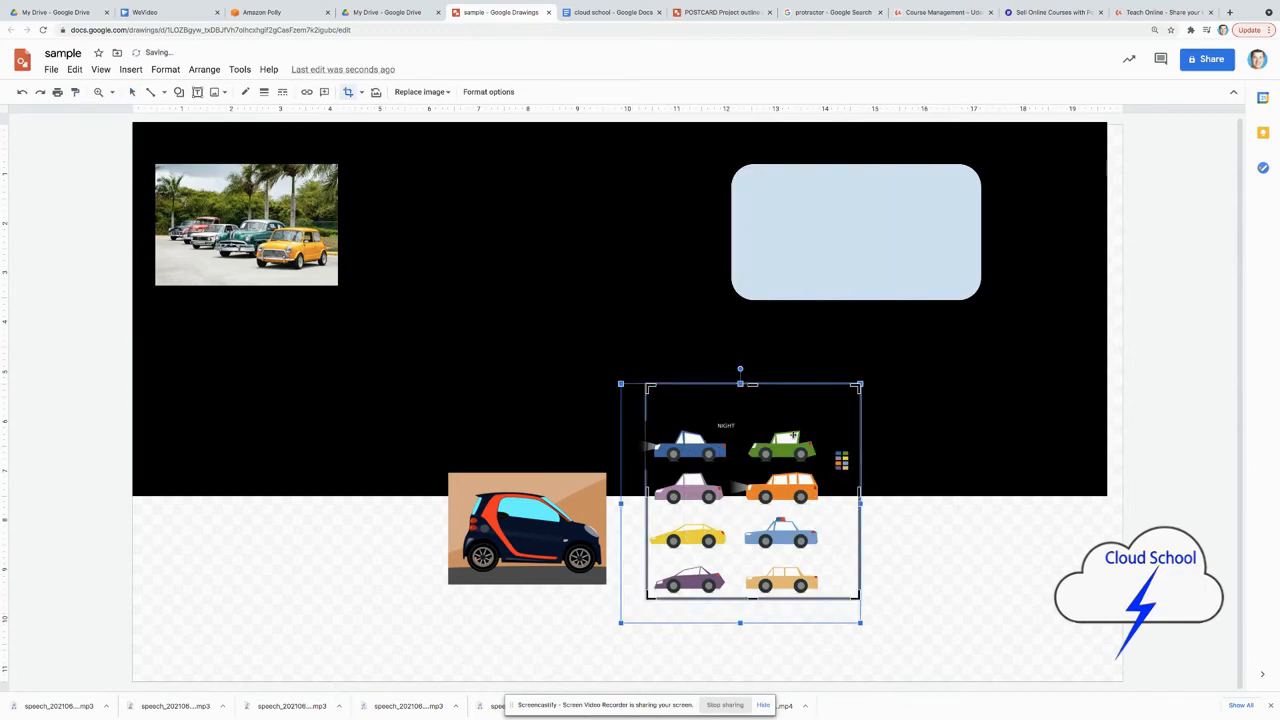
{"action": "left_click_drag", "start_coordinate": [752, 384], "coordinate": [752, 556]}
{"action": "left_click_drag", "start_coordinate": [858, 577], "coordinate": [728, 578]}
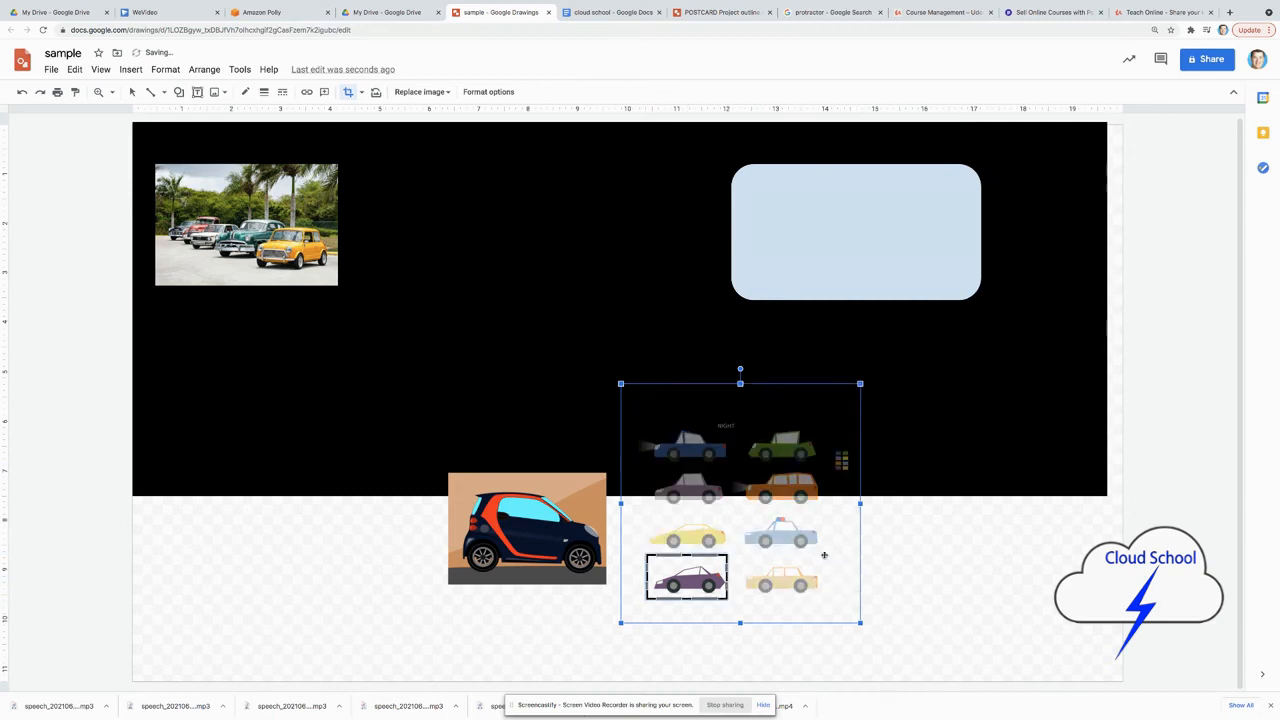
{"action": "left_click", "coordinate": [889, 605]}
{"action": "left_click_drag", "start_coordinate": [701, 588], "coordinate": [771, 553]}
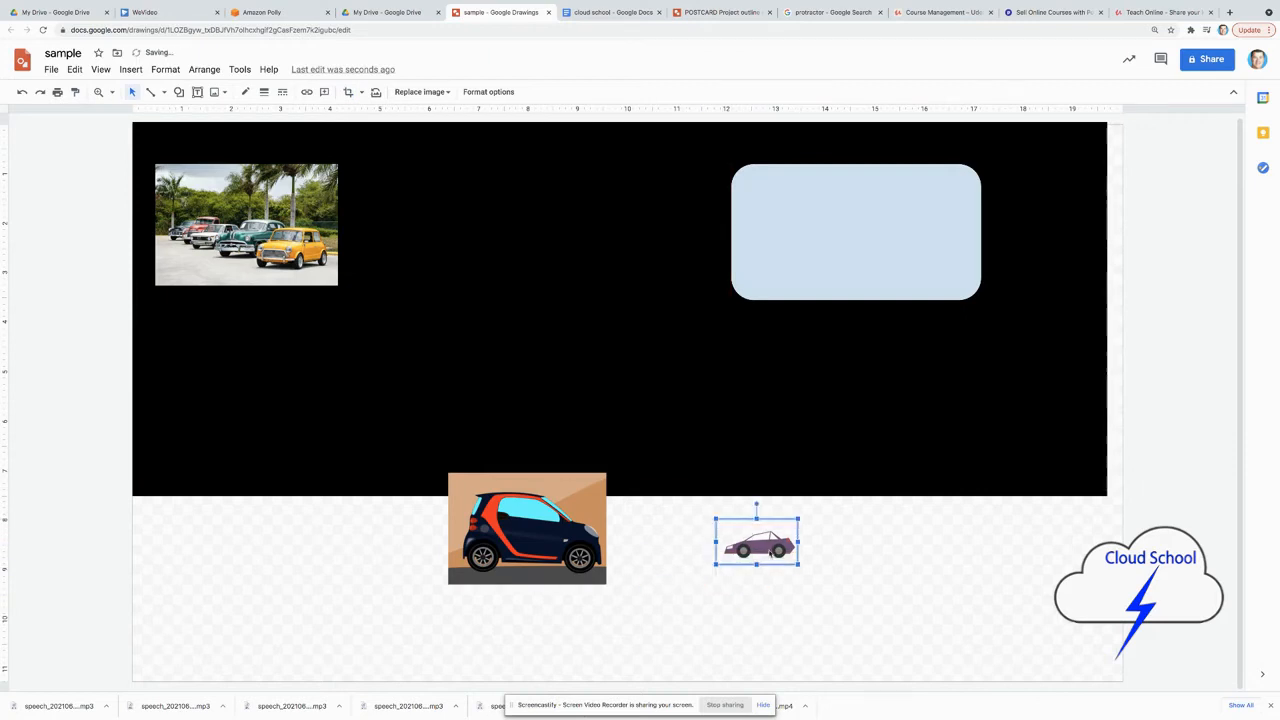
{"action": "left_click", "coordinate": [1190, 30]}
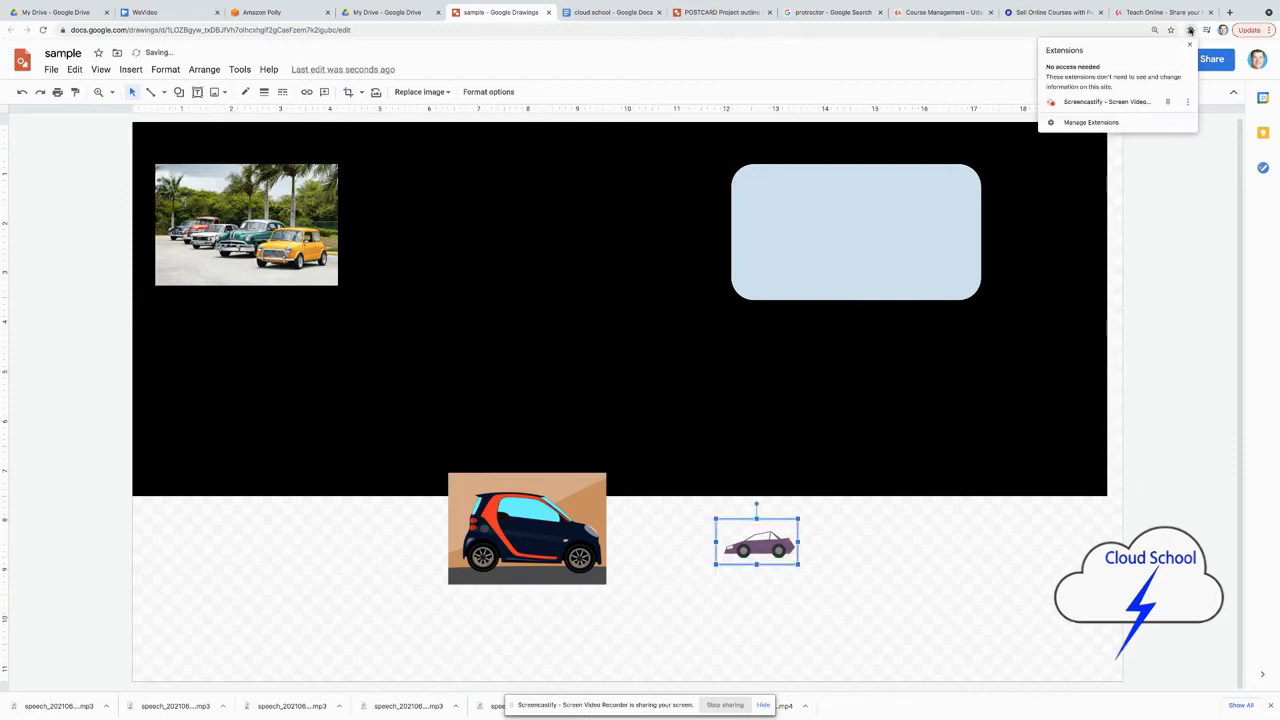
{"action": "left_click", "coordinate": [1100, 105]}
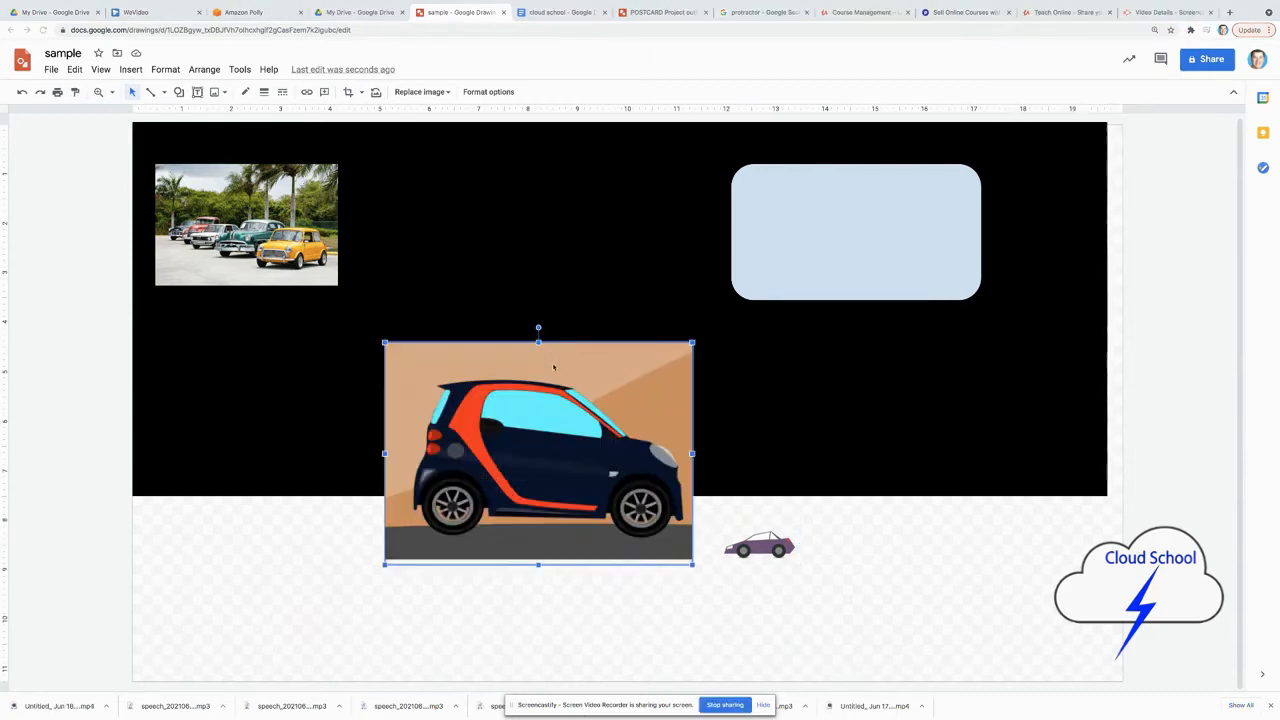
Mask the small car picture with an oval shape
{"action": "left_click", "coordinate": [362, 94]}
{"action": "mouse_move", "coordinate": [370, 116]}
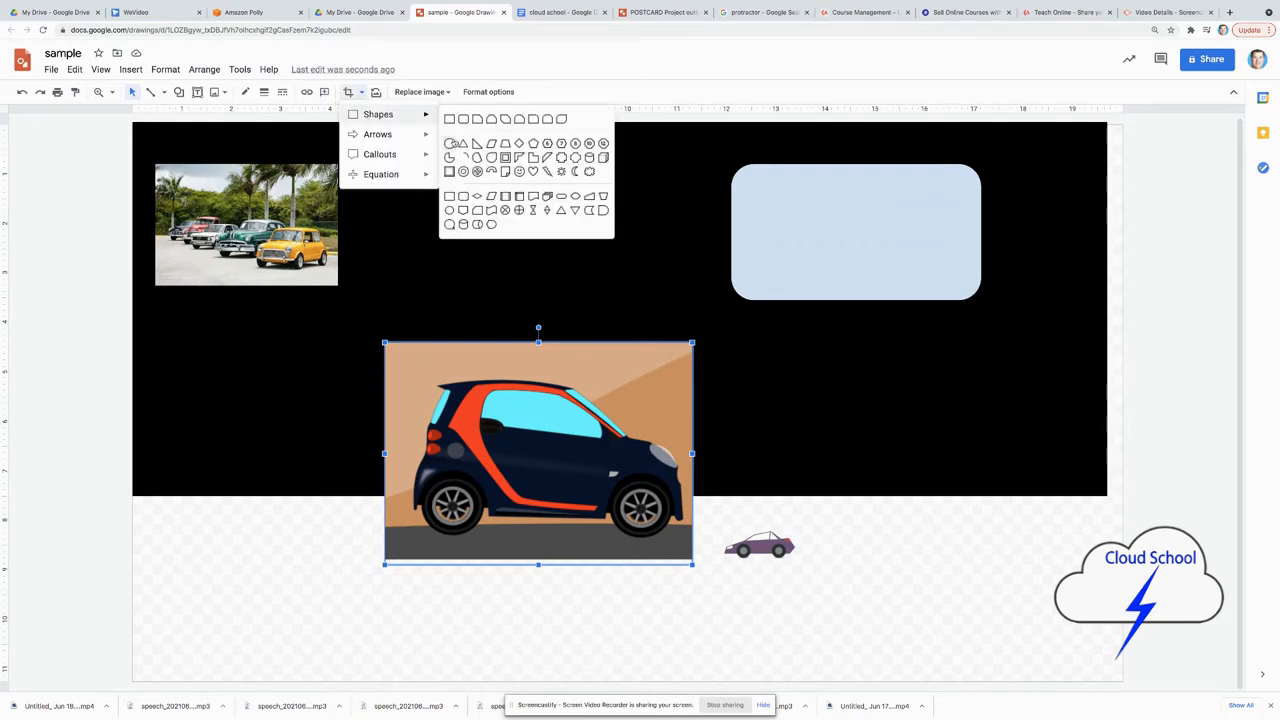
{"action": "left_click", "coordinate": [451, 144]}
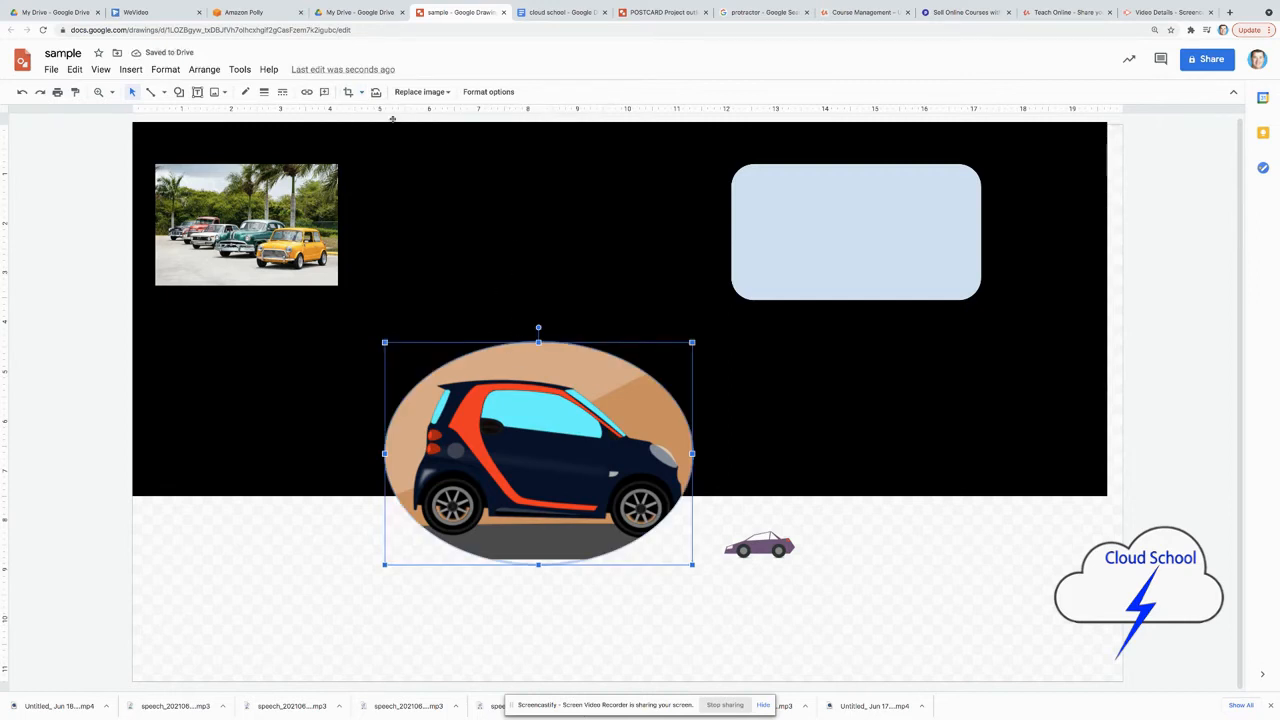
Mask the small car picture with a parallelogram and extend its crop frame slightly upward
{"action": "left_click", "coordinate": [361, 92]}
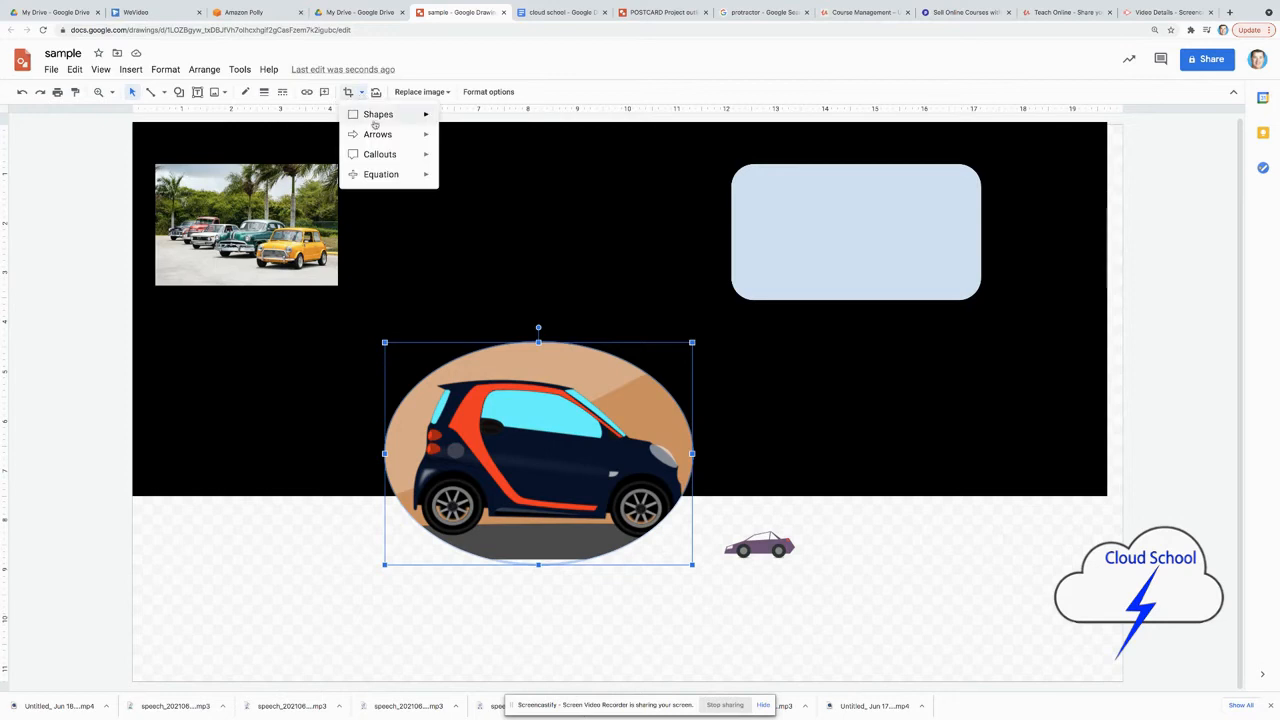
{"action": "mouse_move", "coordinate": [382, 120]}
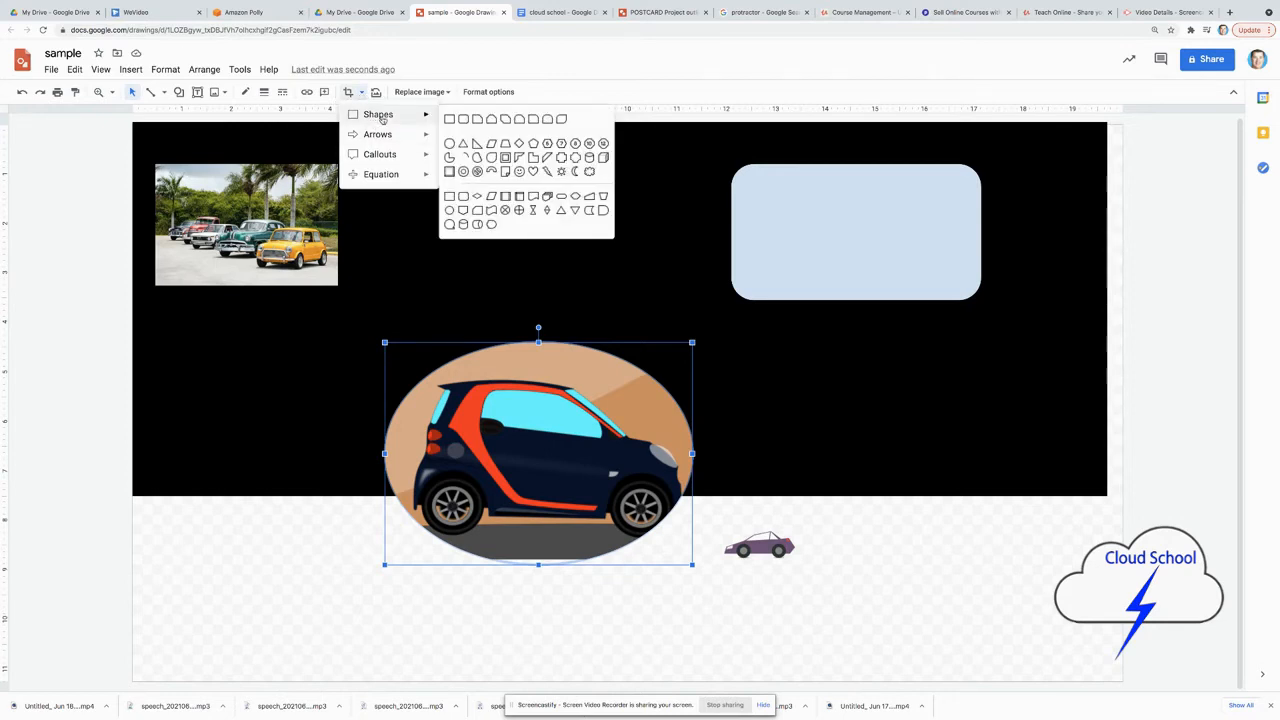
{"action": "left_click", "coordinate": [492, 144]}
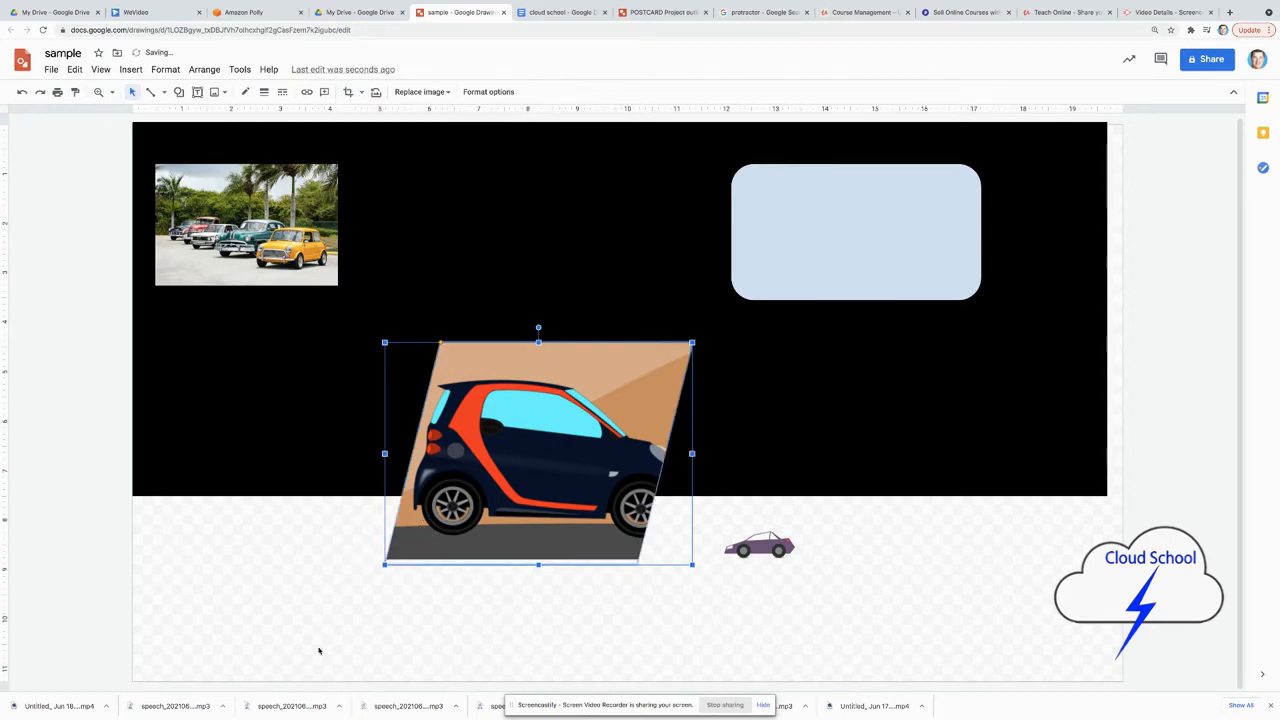
{"action": "double_click", "coordinate": [488, 484]}
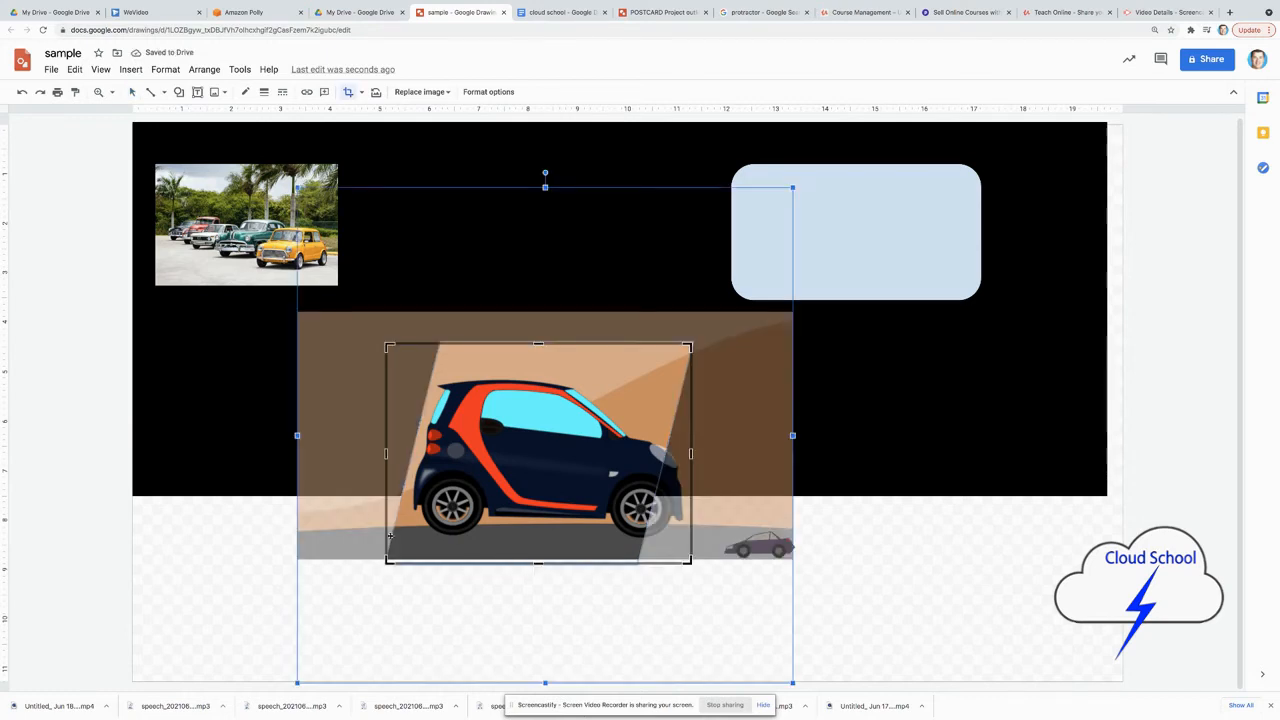
{"action": "mouse_move", "coordinate": [389, 346]}
{"action": "left_mouse_down"}
{"action": "mouse_move", "coordinate": [373, 331]}
{"action": "mouse_move", "coordinate": [389, 340]}
{"action": "left_mouse_up"}
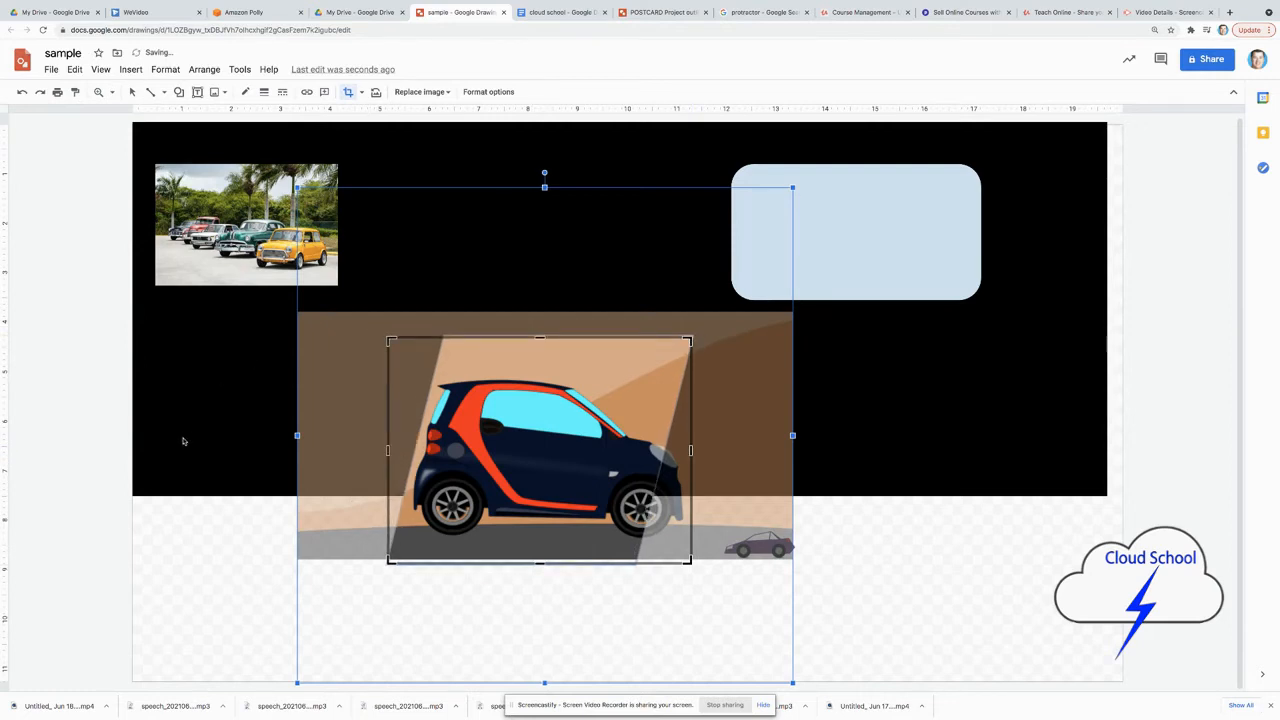
{"action": "key", "text": "Return"}
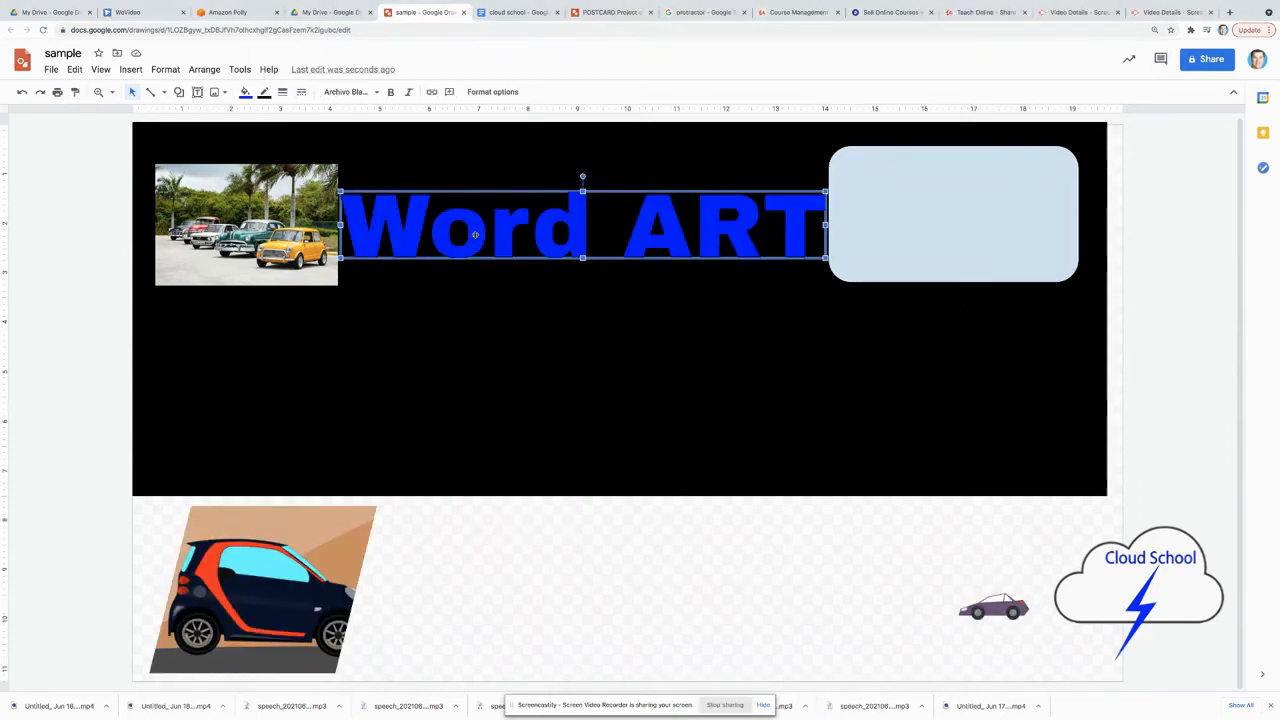
Insert word art reading SAMPLE on the black rectangle
{"action": "left_click", "coordinate": [132, 72]}
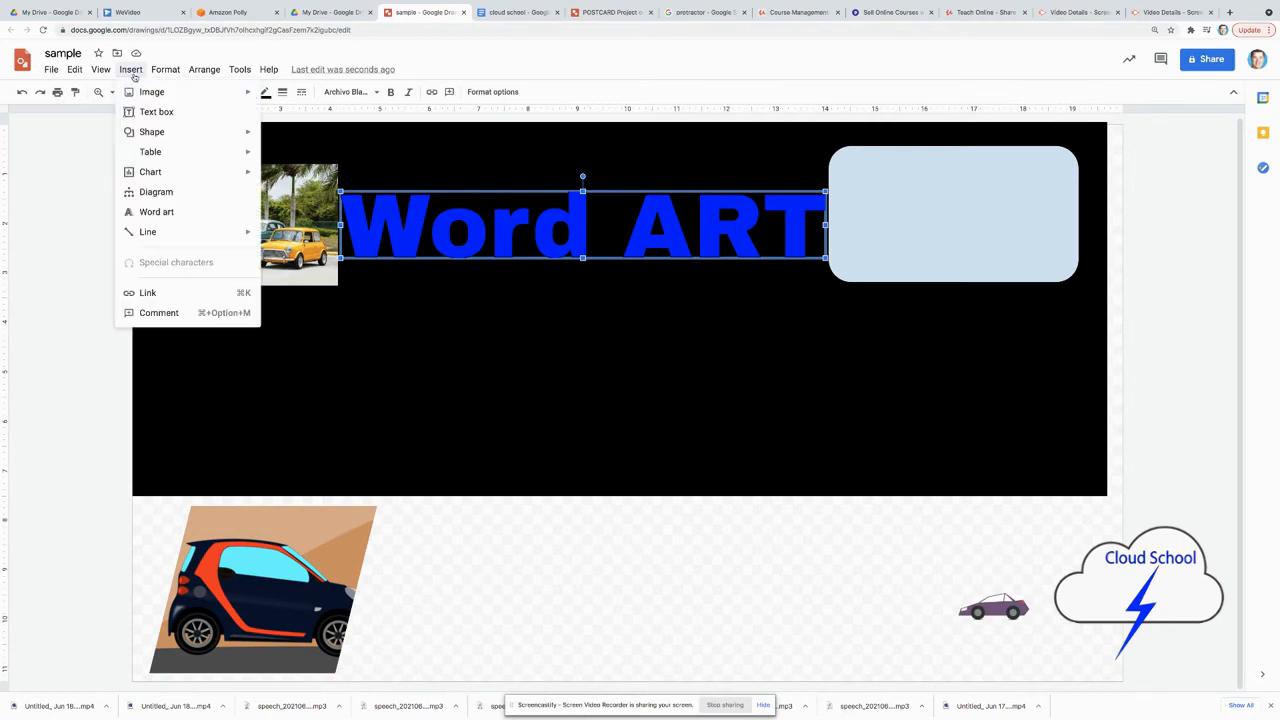
{"action": "left_click", "coordinate": [153, 210]}
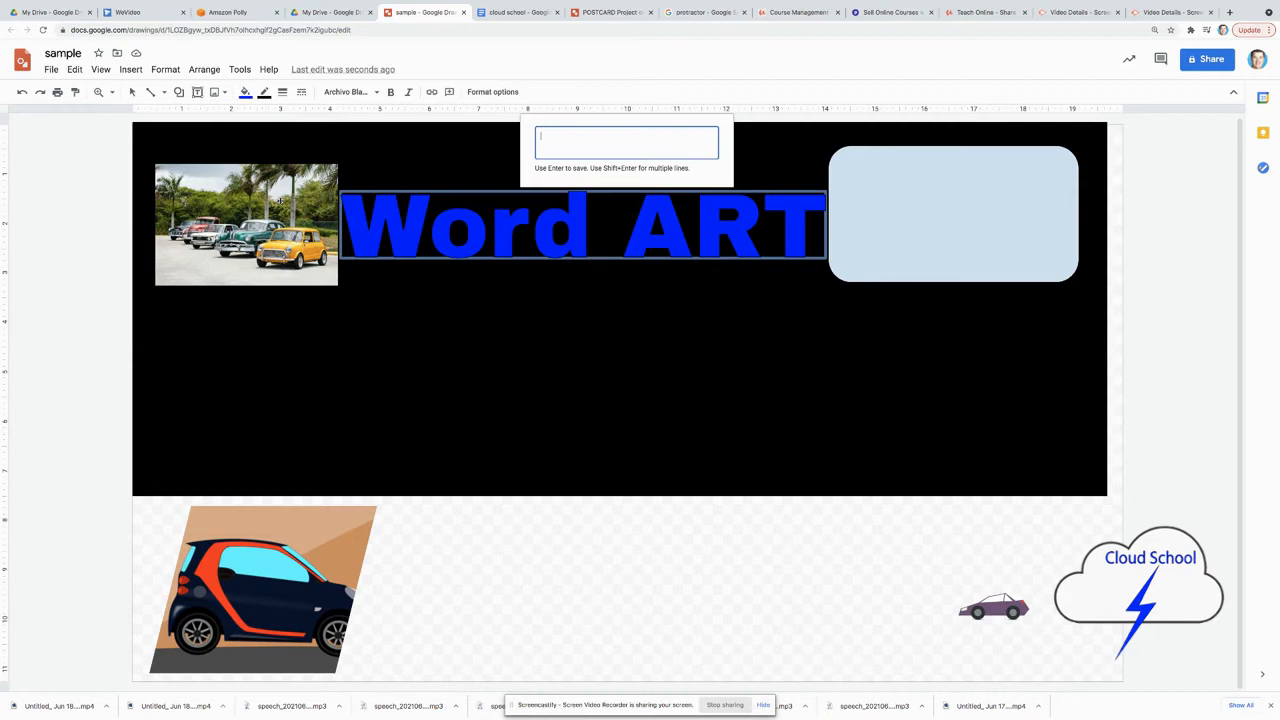
{"action": "type", "text": "SAMPLE"}
{"action": "key", "text": "Return"}
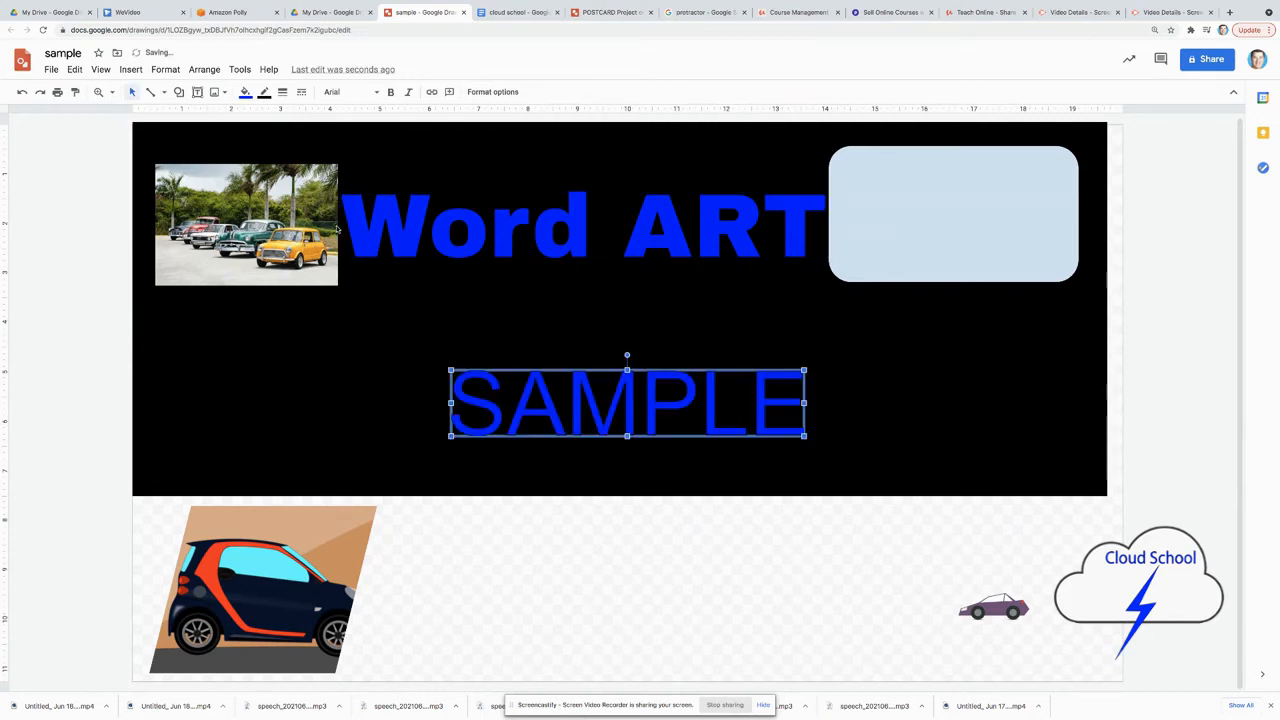
Set the SAMPLE word art in Comic Sans MS and give it a white border 3px thick
{"action": "left_click", "coordinate": [380, 92]}
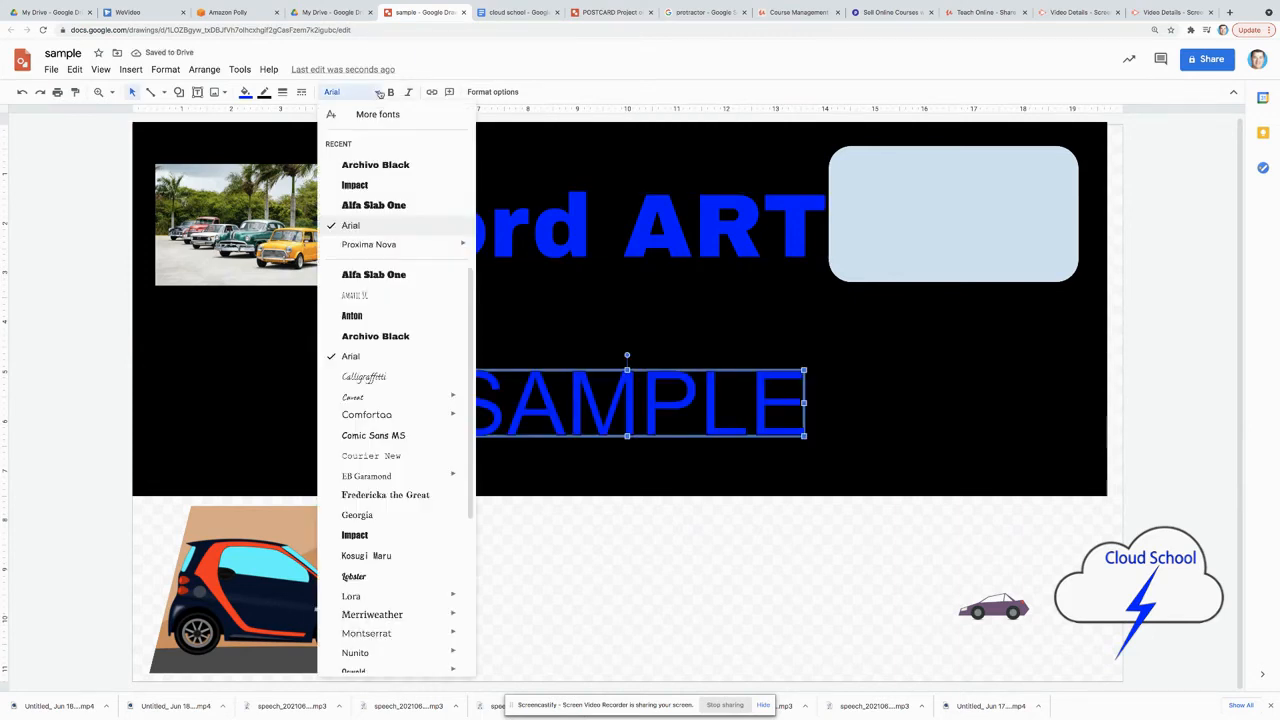
{"action": "left_click", "coordinate": [365, 436]}
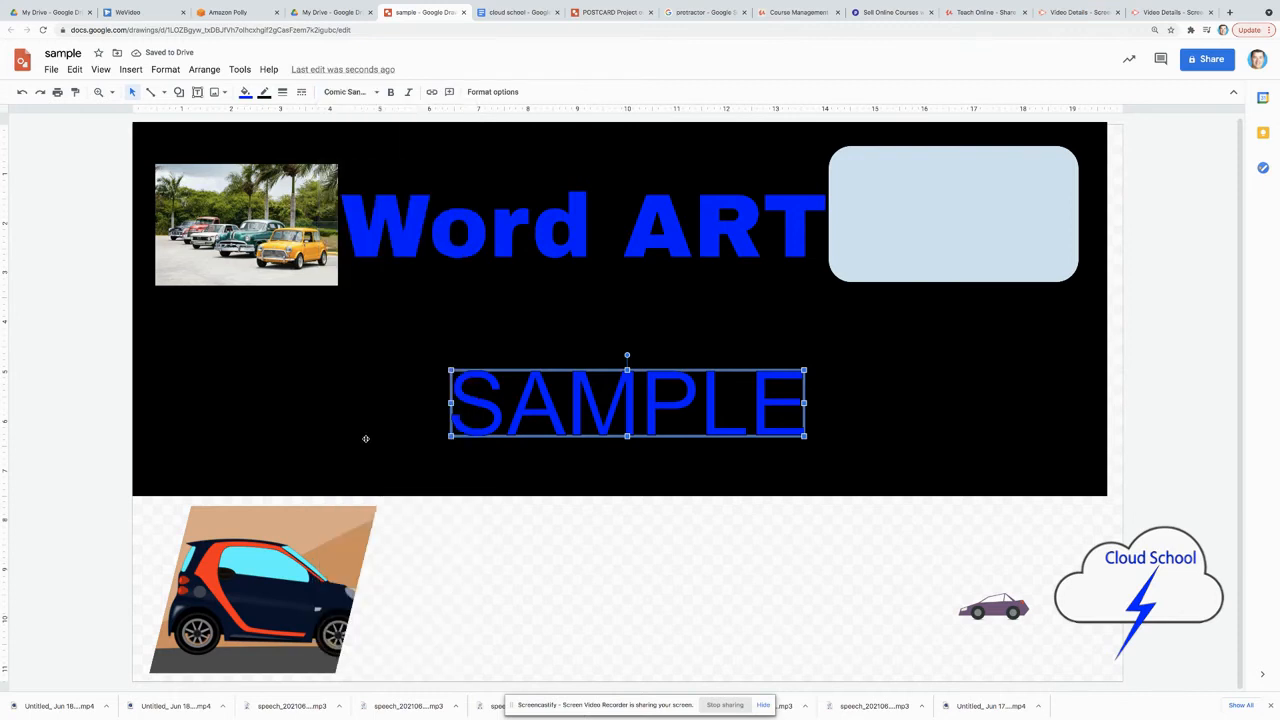
{"action": "left_click", "coordinate": [264, 92]}
{"action": "left_click", "coordinate": [395, 134]}
{"action": "left_click", "coordinate": [282, 92]}
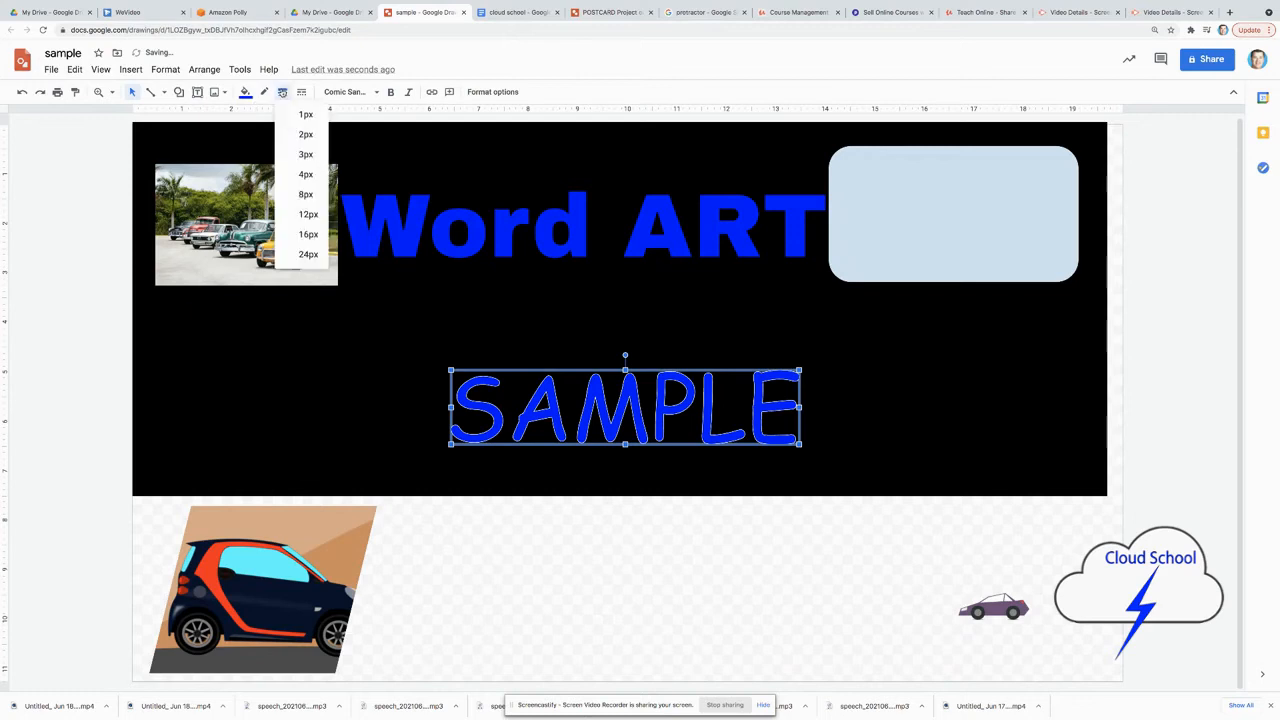
{"action": "left_click", "coordinate": [307, 155]}
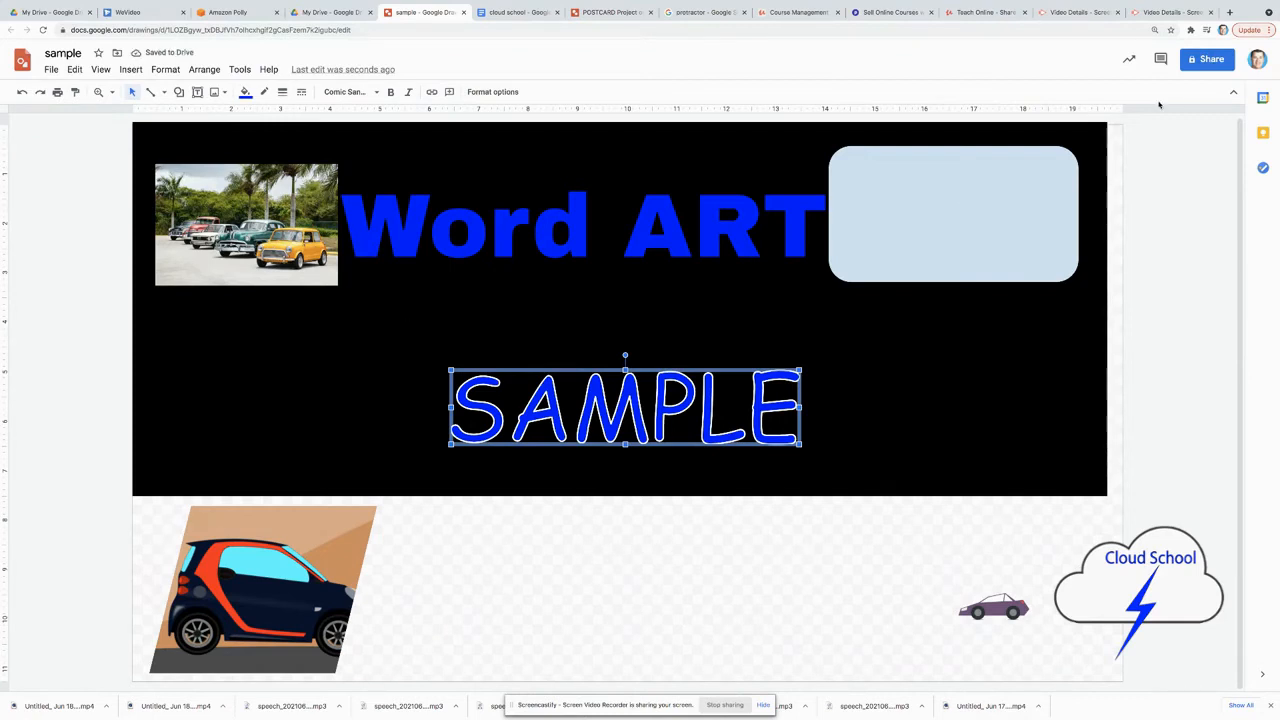
{"action": "left_click", "coordinate": [1190, 30]}
{"action": "left_click", "coordinate": [1120, 102]}
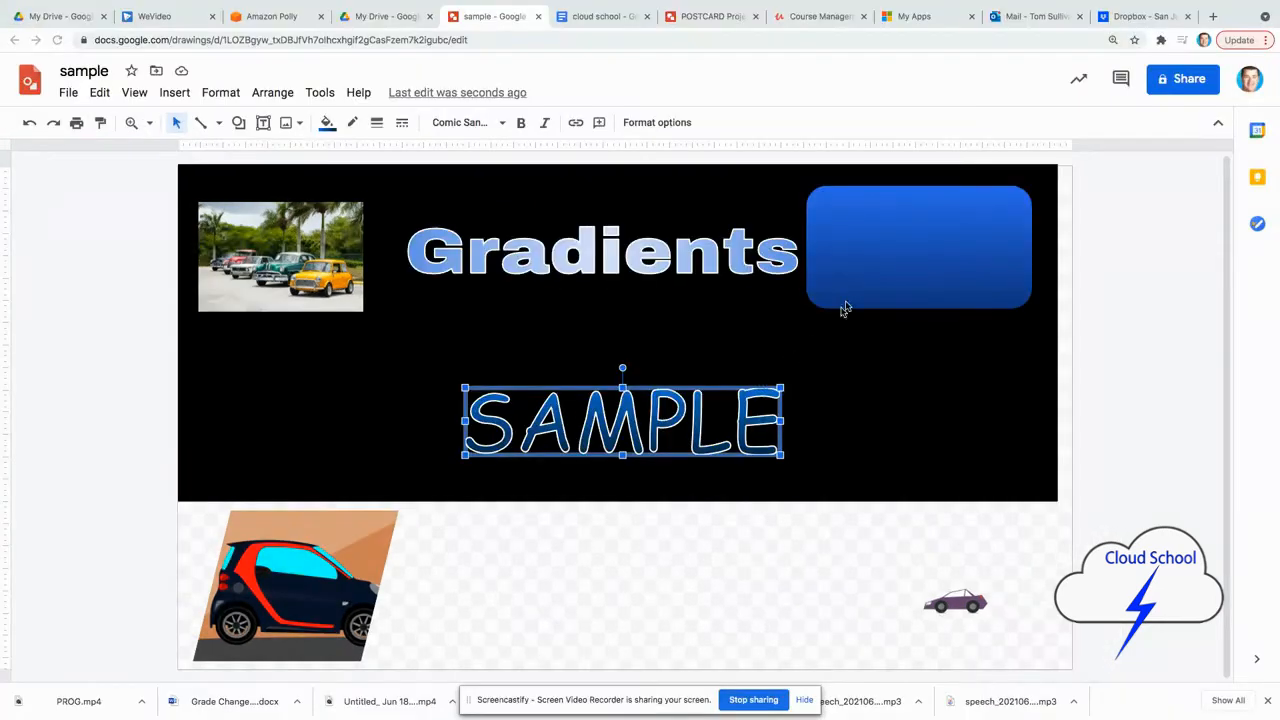
Fill the blue rounded rectangle beside the Gradients word art with a light orange gradient
{"action": "left_click", "coordinate": [877, 257]}
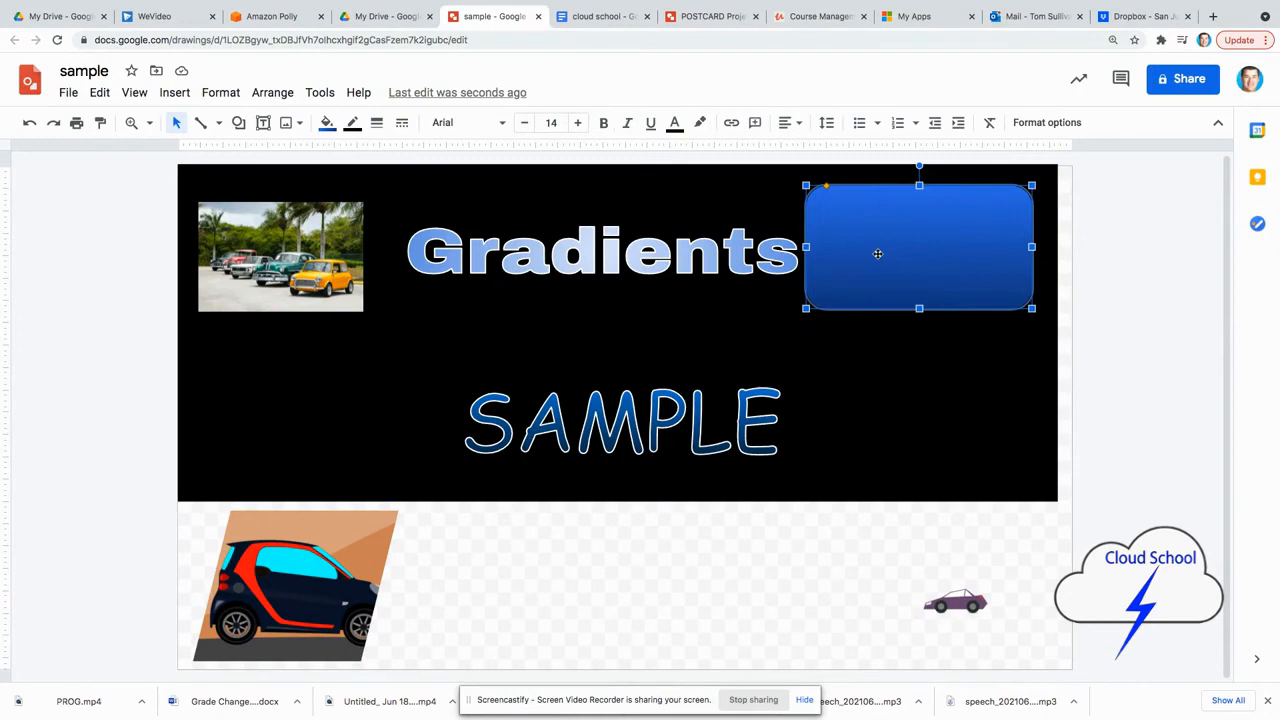
{"action": "left_click", "coordinate": [327, 122]}
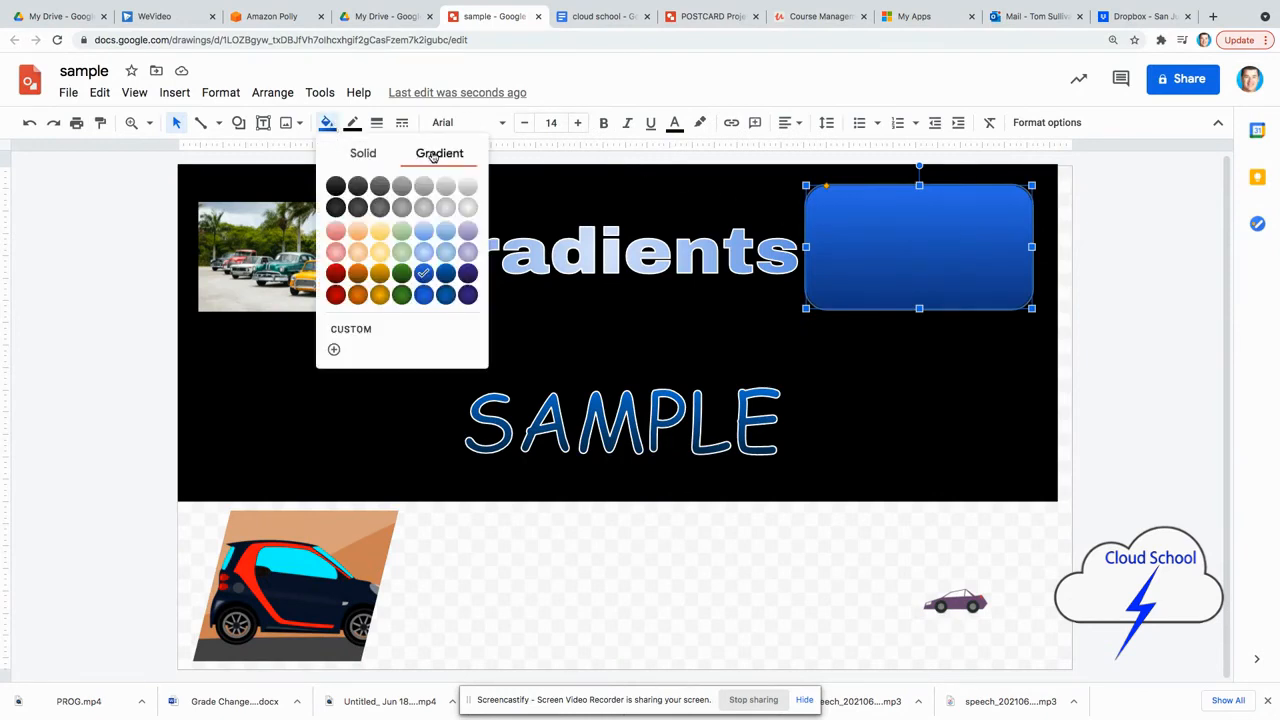
{"action": "left_click", "coordinate": [357, 232]}
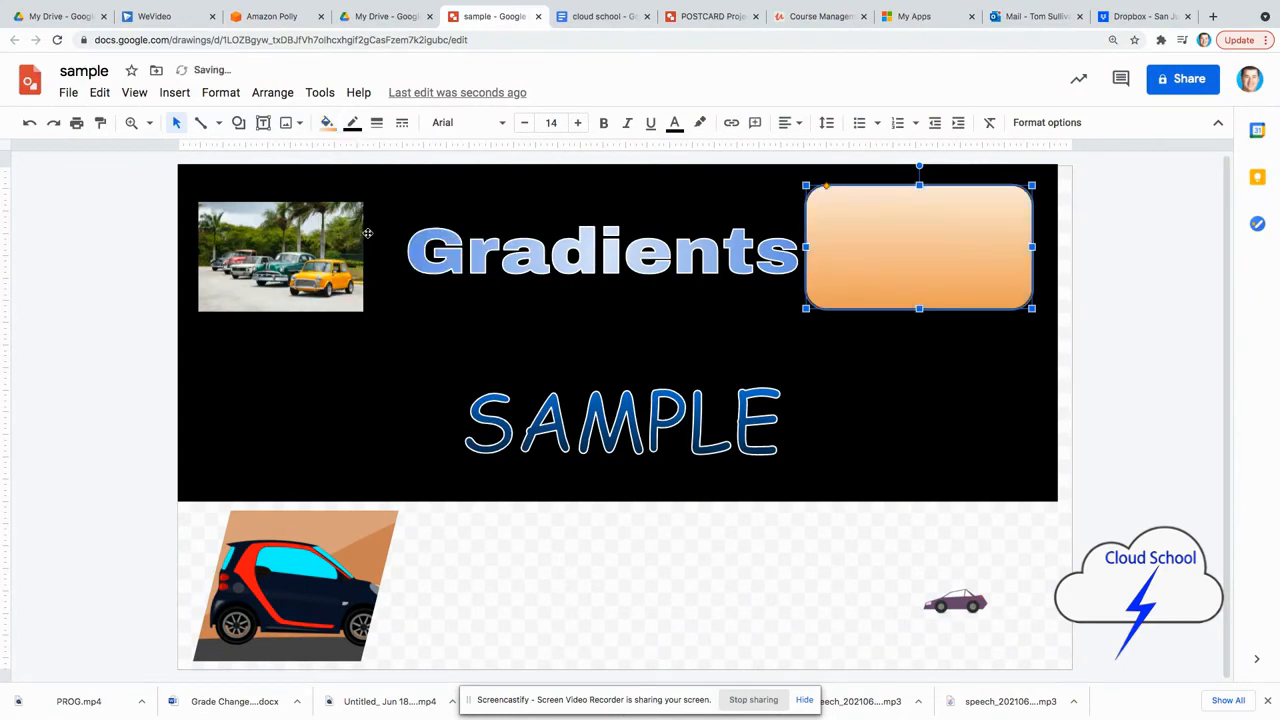